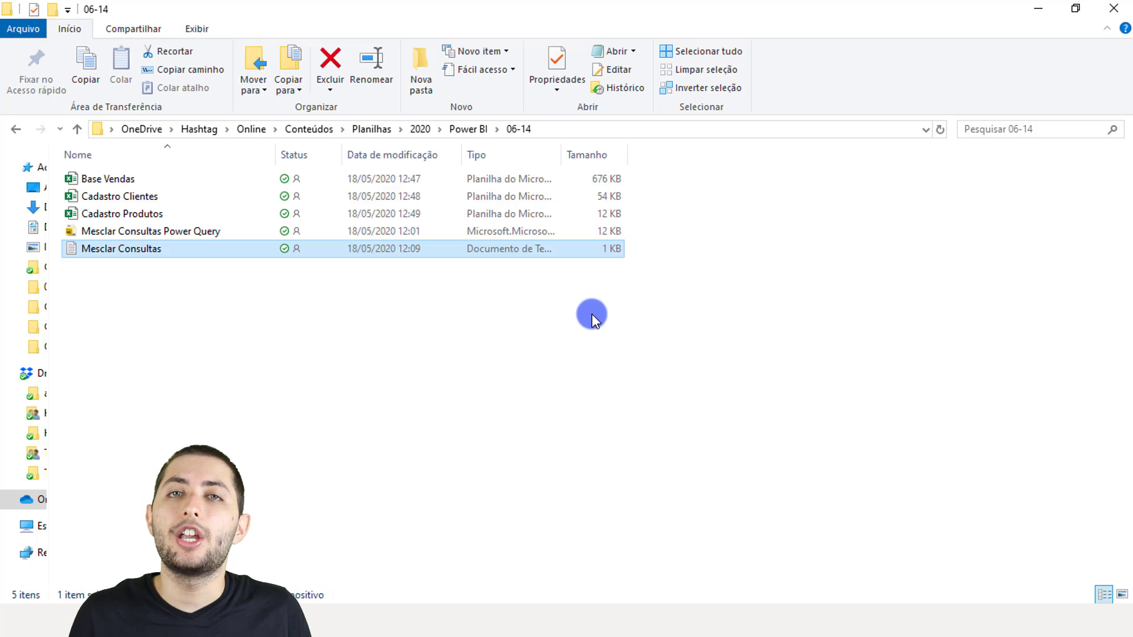
left_click(104, 183)
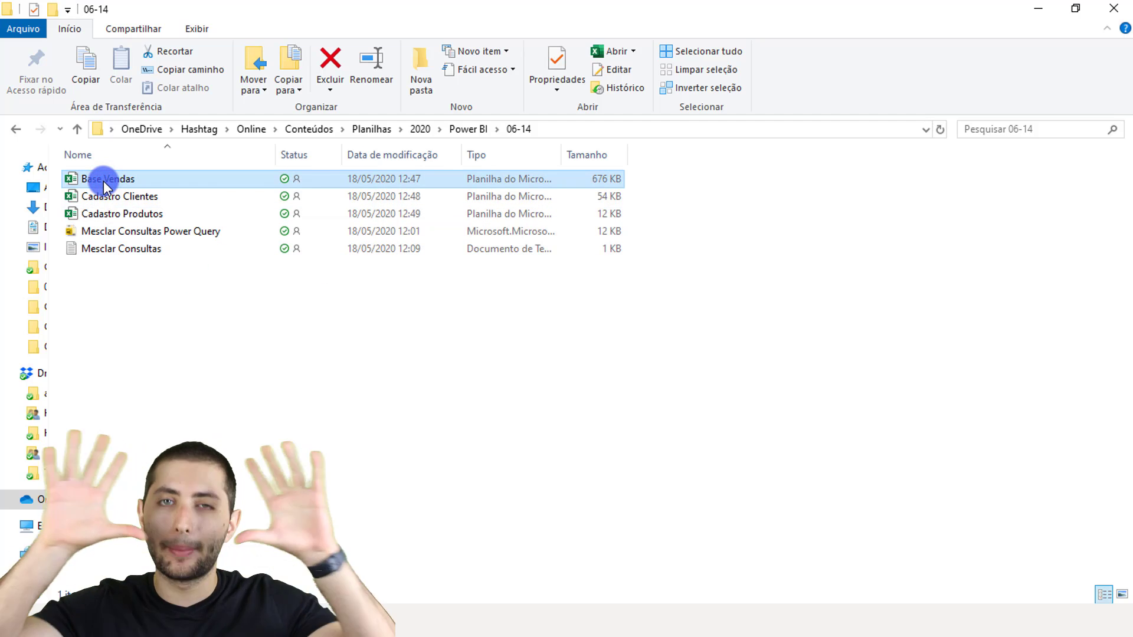
left_click(115, 195)
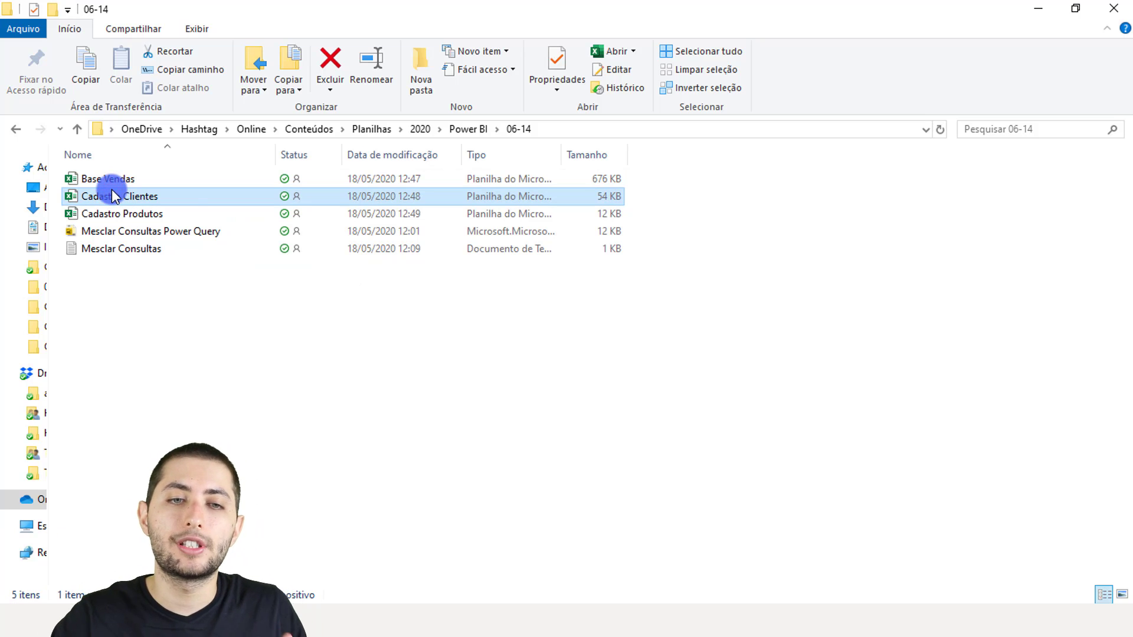
left_click(153, 215)
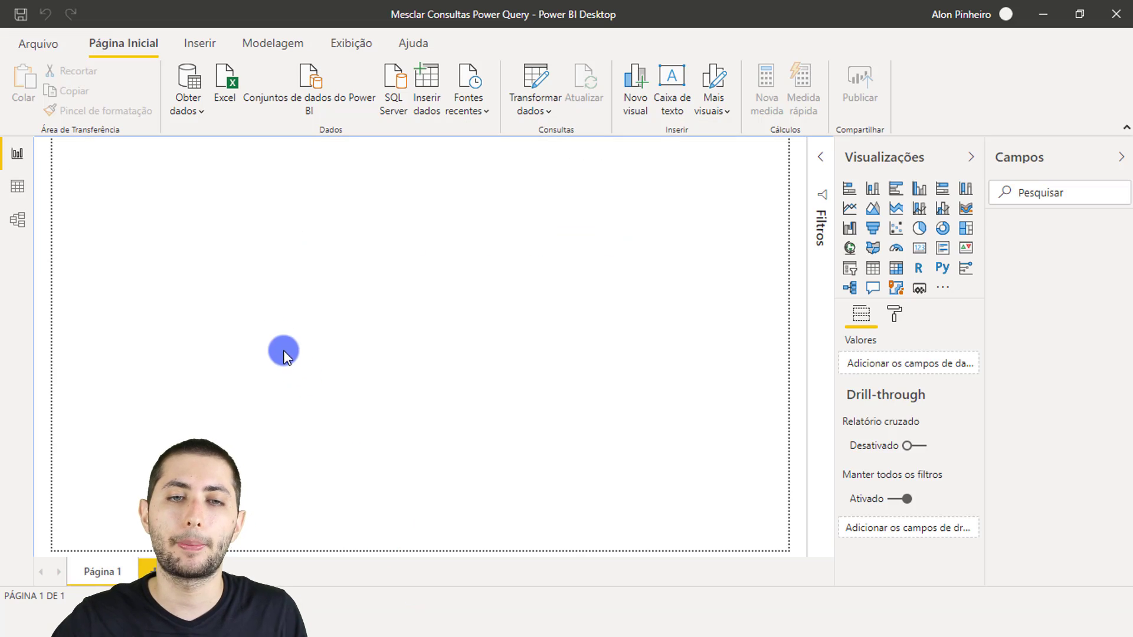
left_click(272, 330)
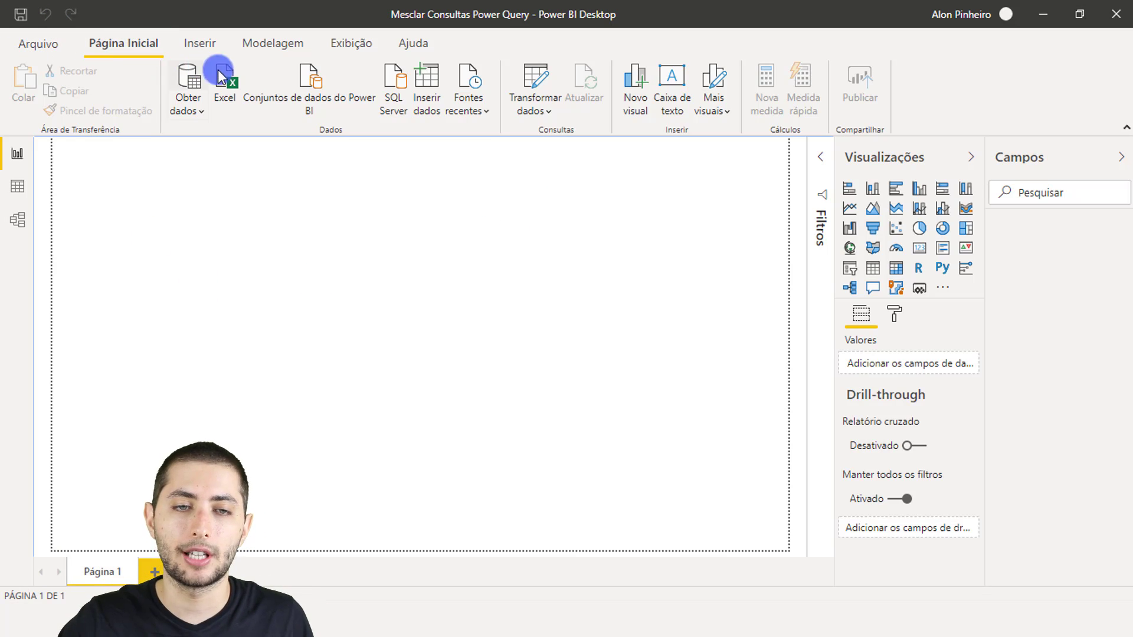
Get data from an Excel source, opening the Base Vendas workbook in the 06-14 folder
left_click(191, 107)
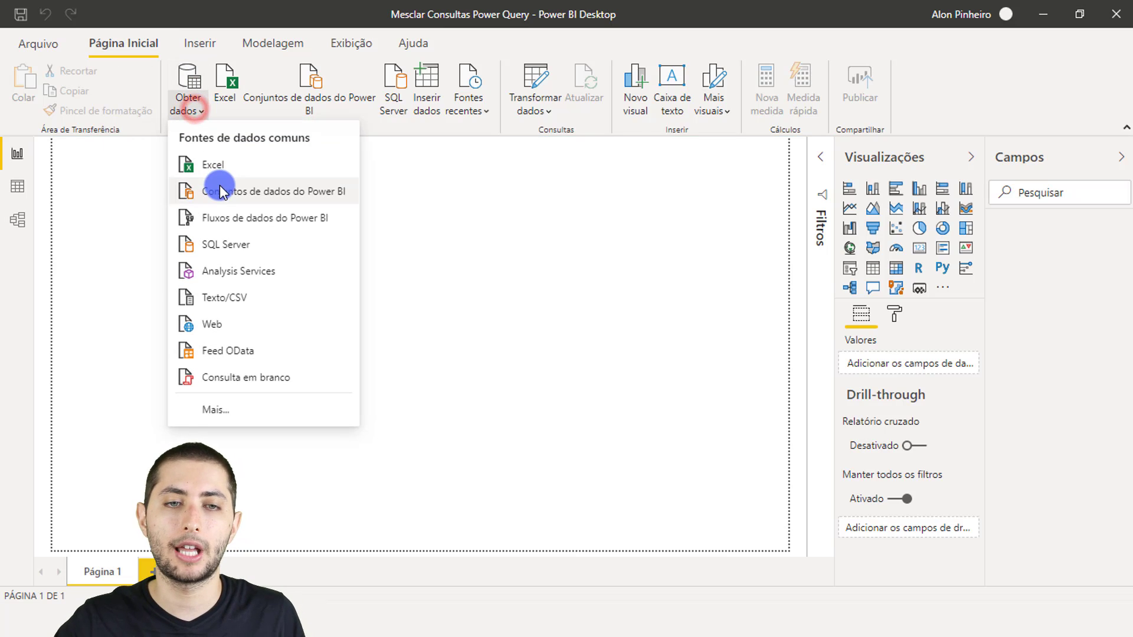
left_click(216, 165)
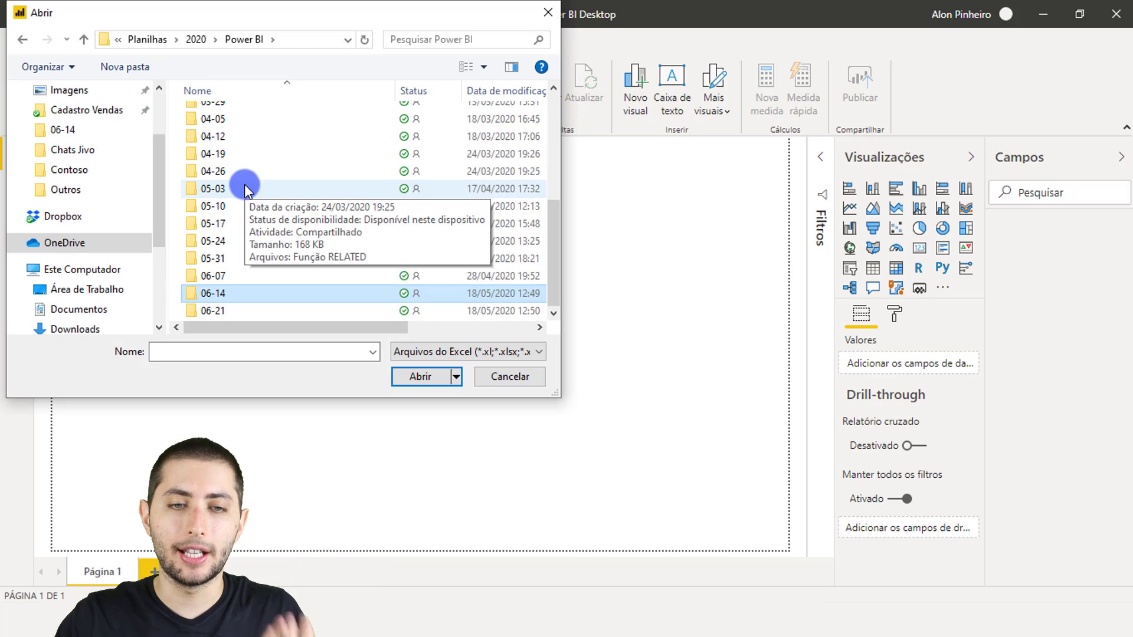
double_click(230, 290)
left_click(268, 114)
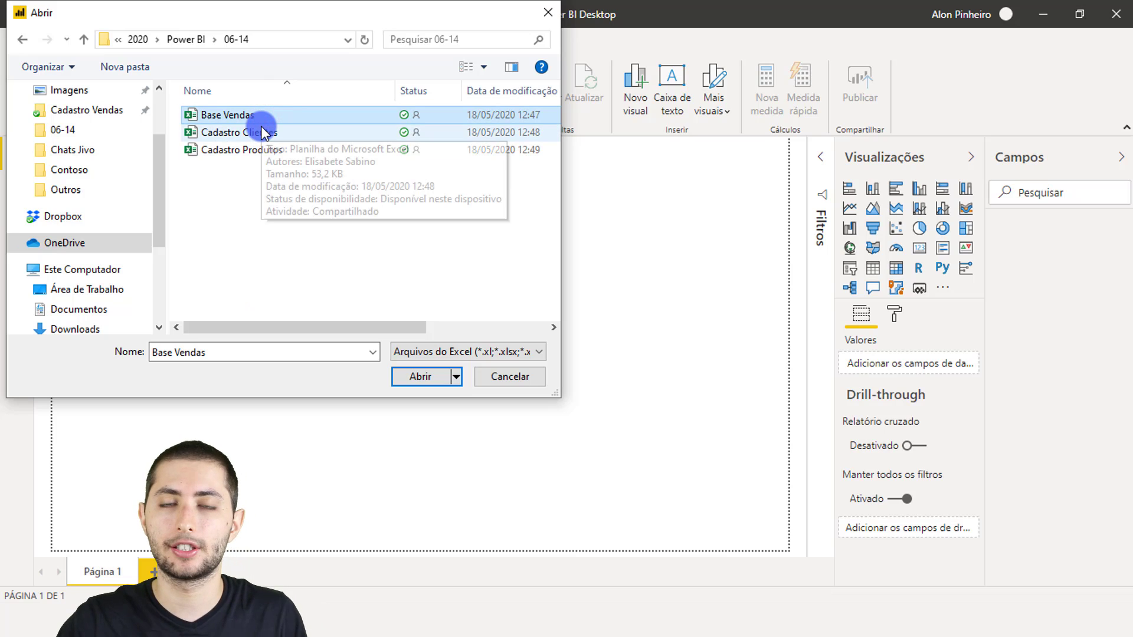
left_click(420, 378)
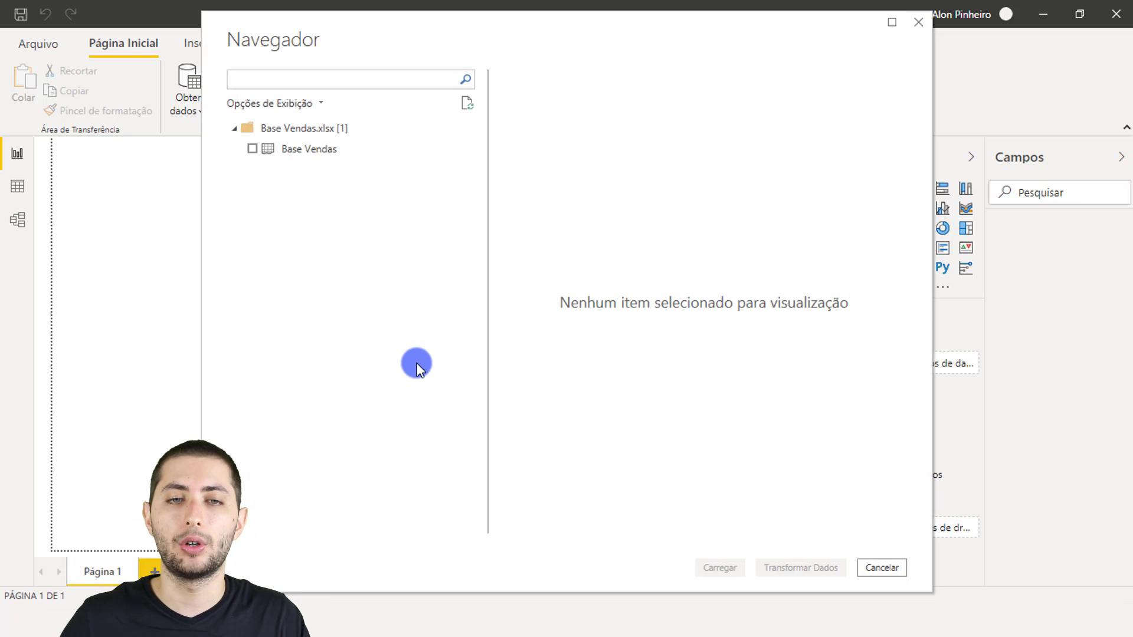
Select the Base Vendas table of the workbook and open it for transformation in the Power Query Editor
left_click(253, 148)
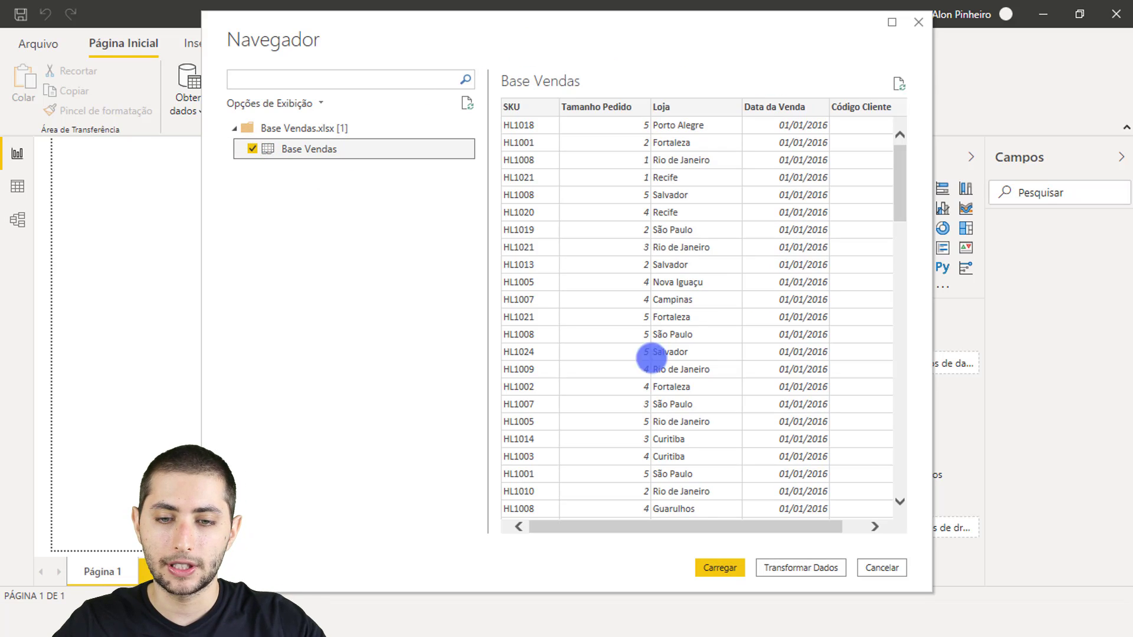
left_click_drag(670, 551, 865, 587)
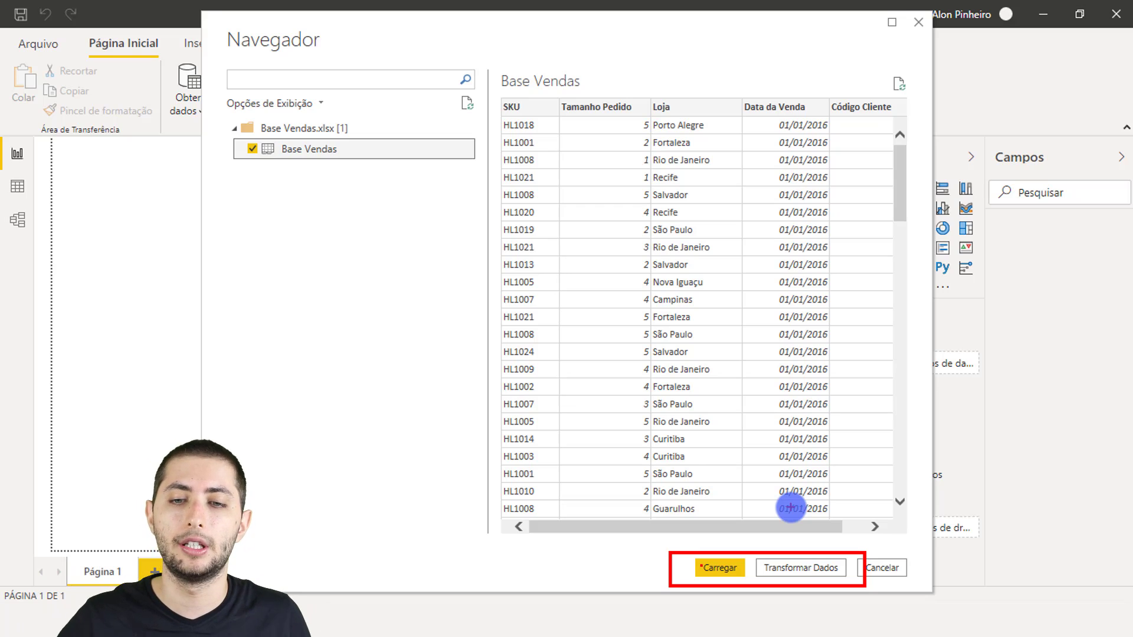
left_click(755, 568)
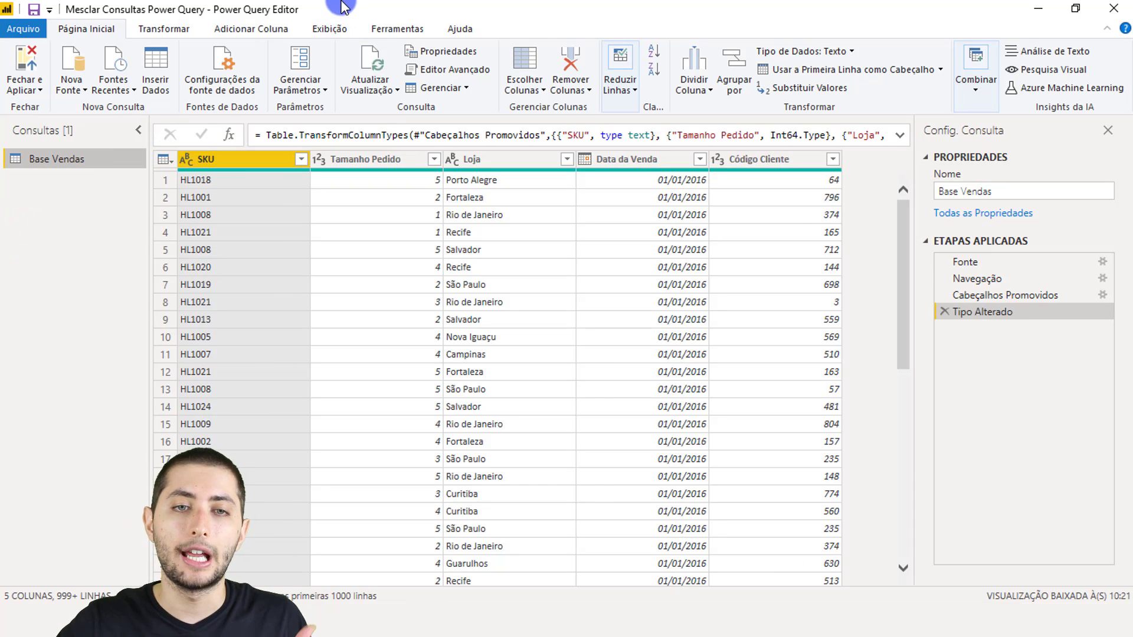
Examine the columns of the Base Vendas query, from SKU through Código Cliente
left_click_drag(346, 10, 532, 7)
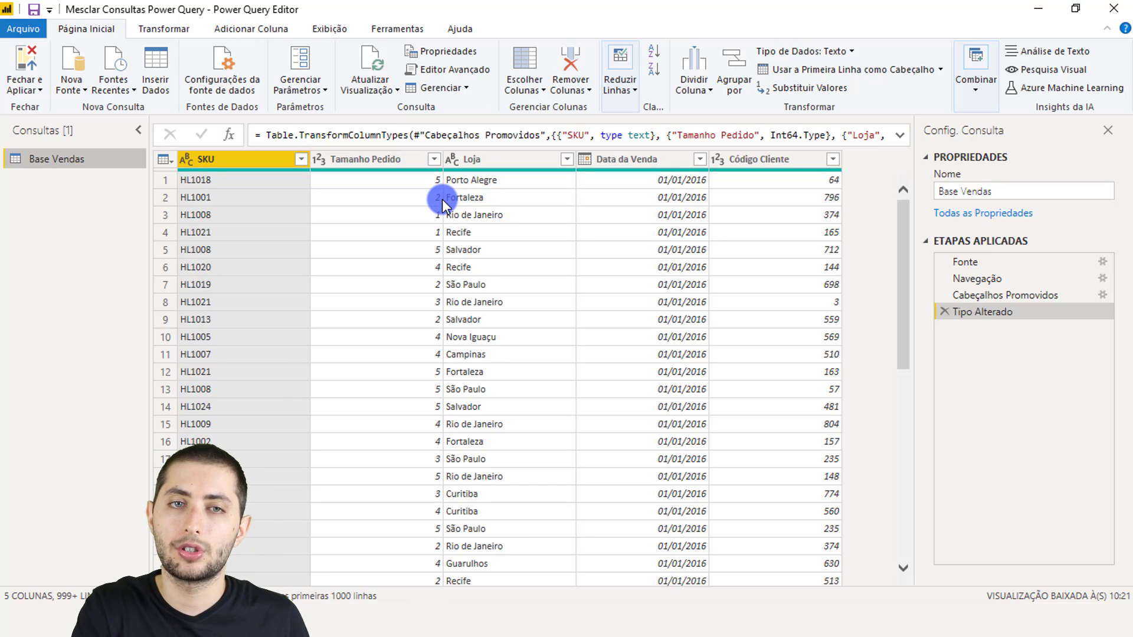
left_click(227, 164)
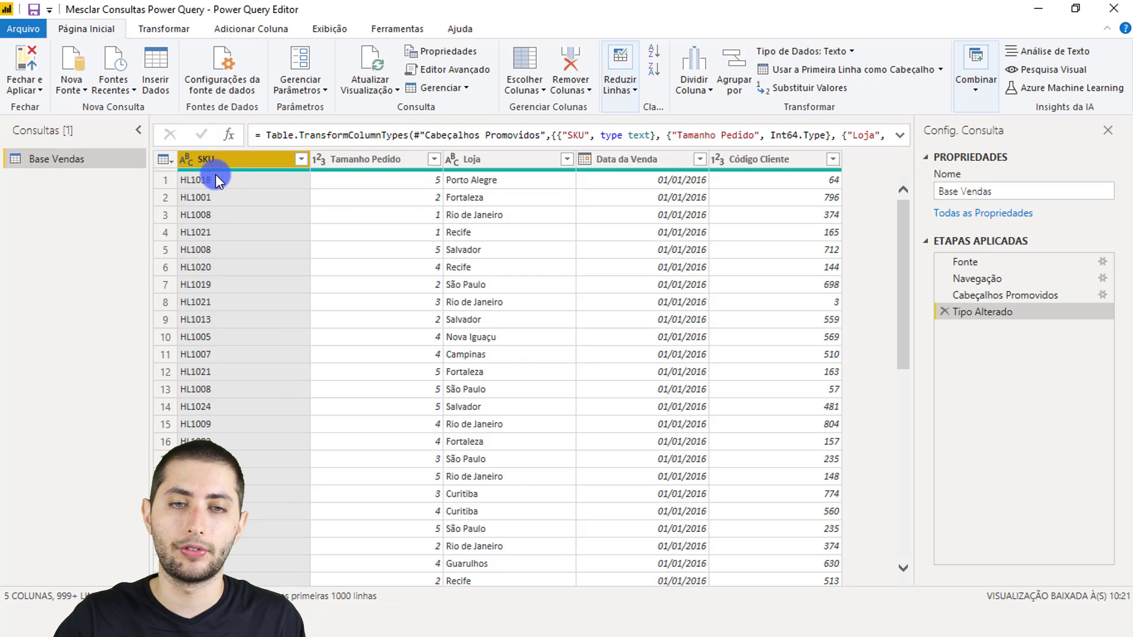
left_click(362, 160)
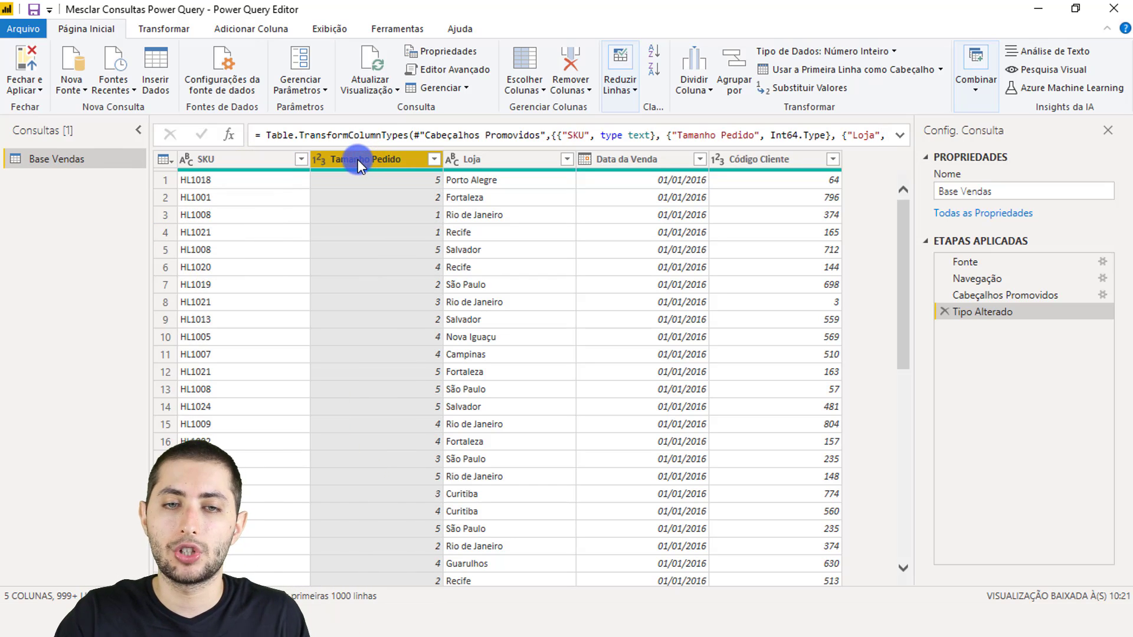
left_click(504, 159)
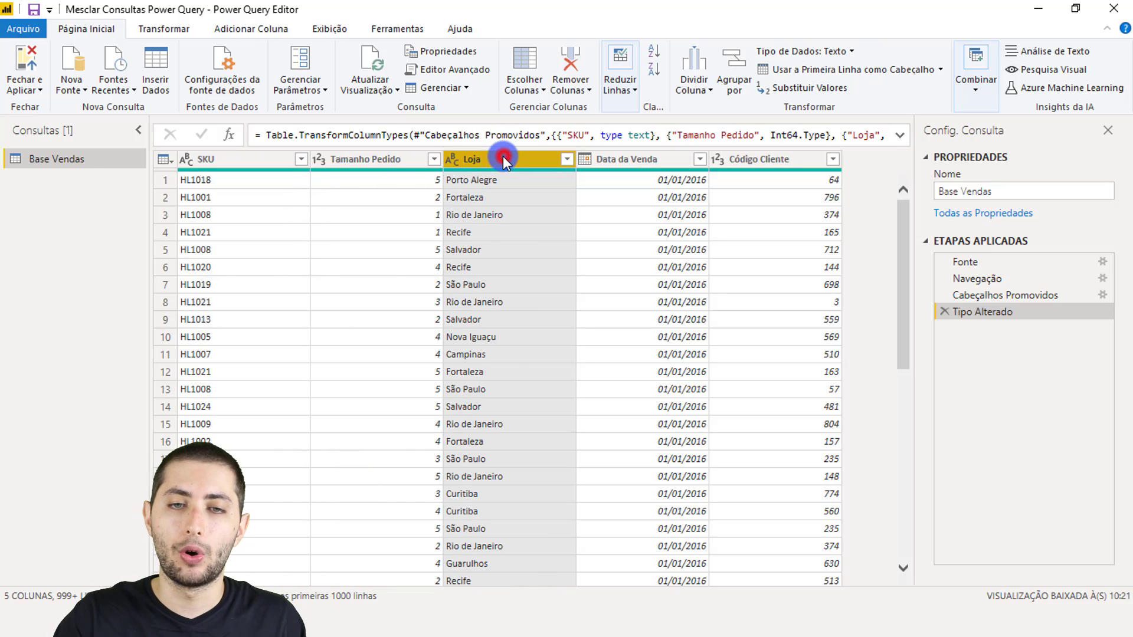
left_click(633, 158)
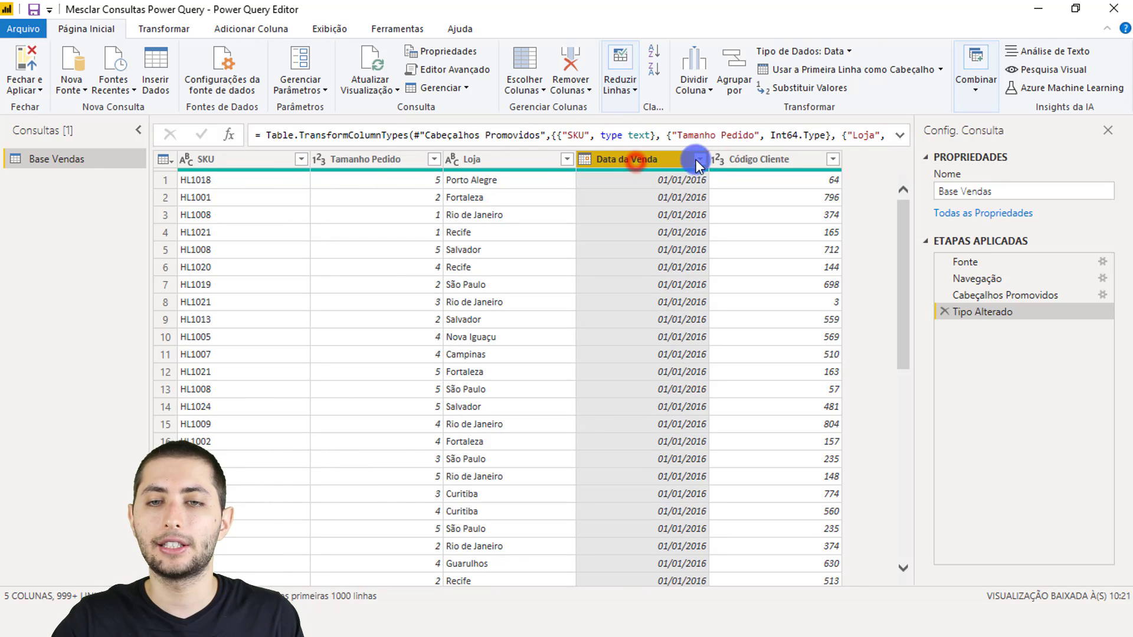
left_click(757, 159)
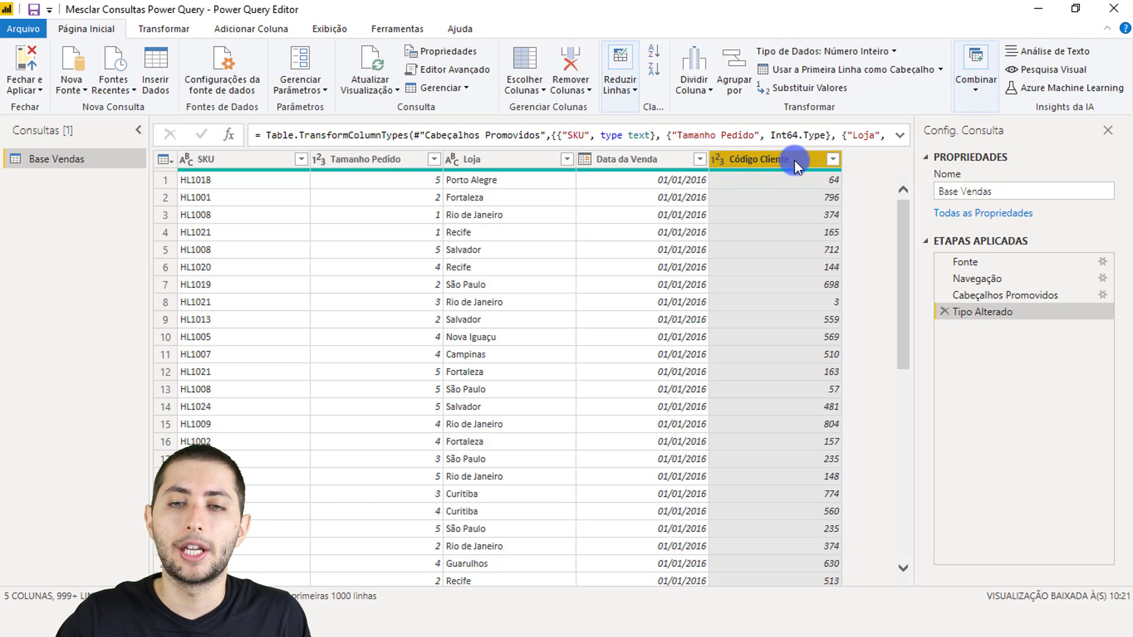
left_click(819, 179)
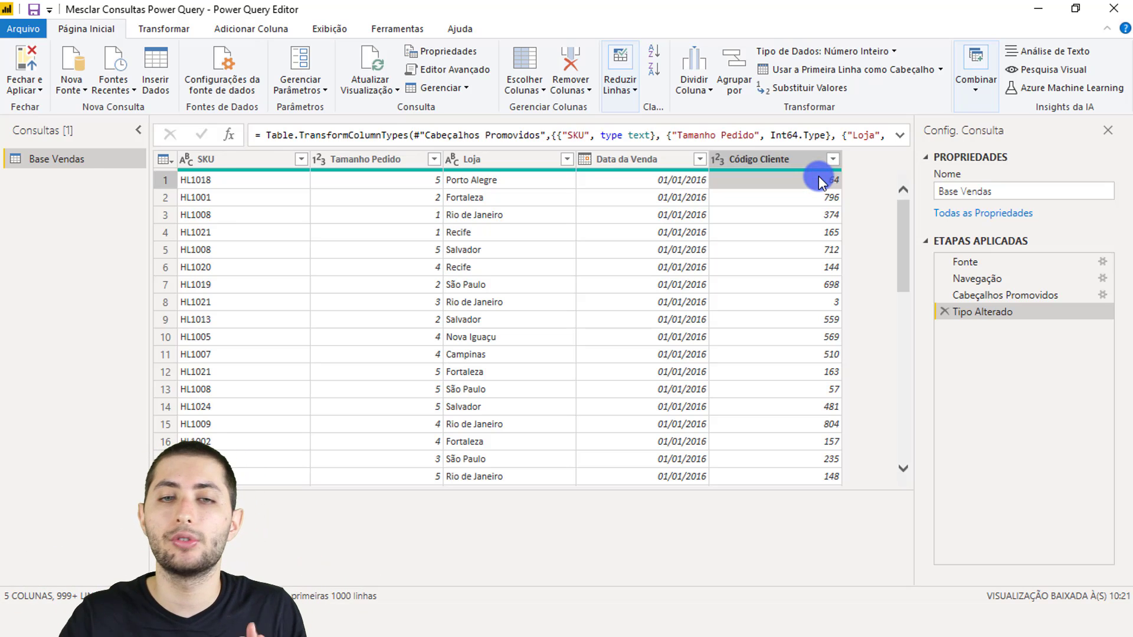
left_click(228, 158)
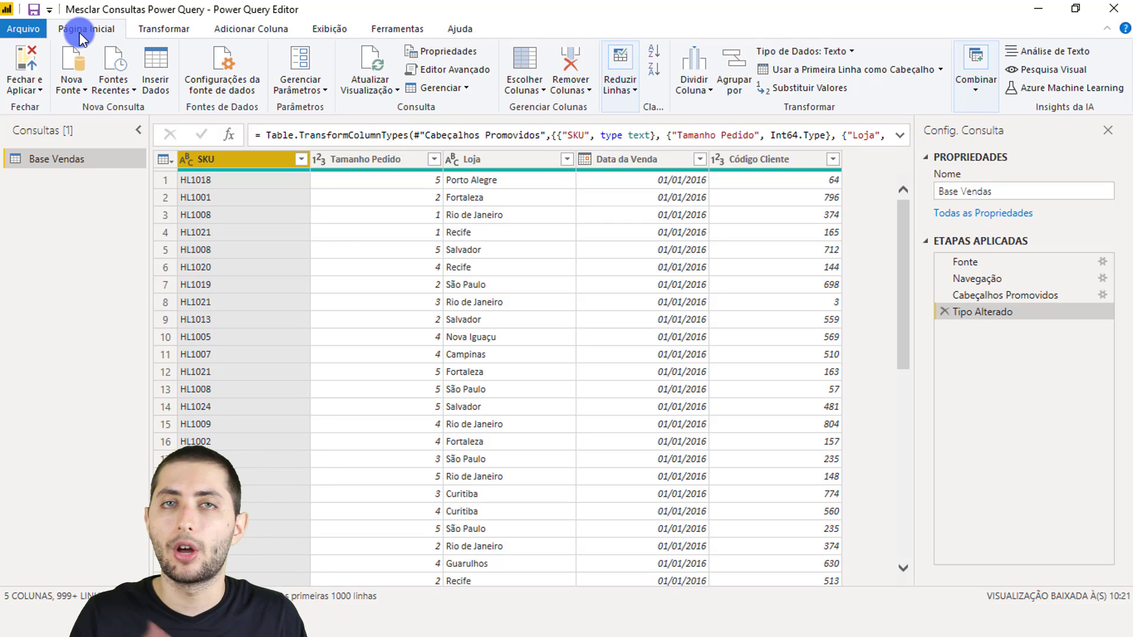
Add the Cadastro Clientes table from the Cadastro Clientes Excel workbook as a new query
left_click(86, 90)
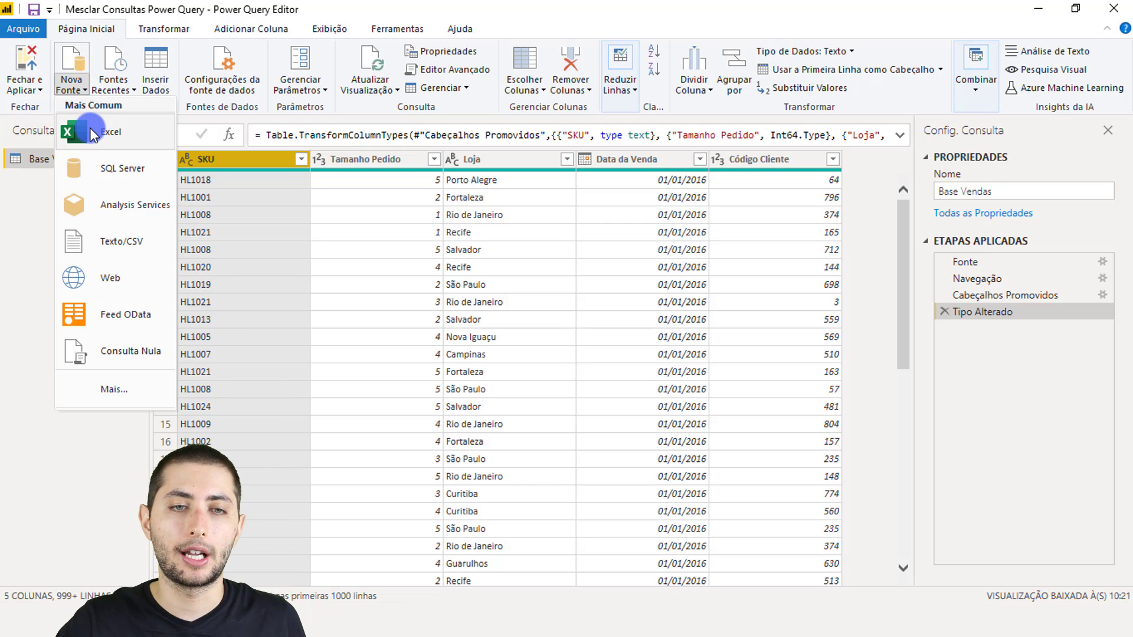
left_click(90, 128)
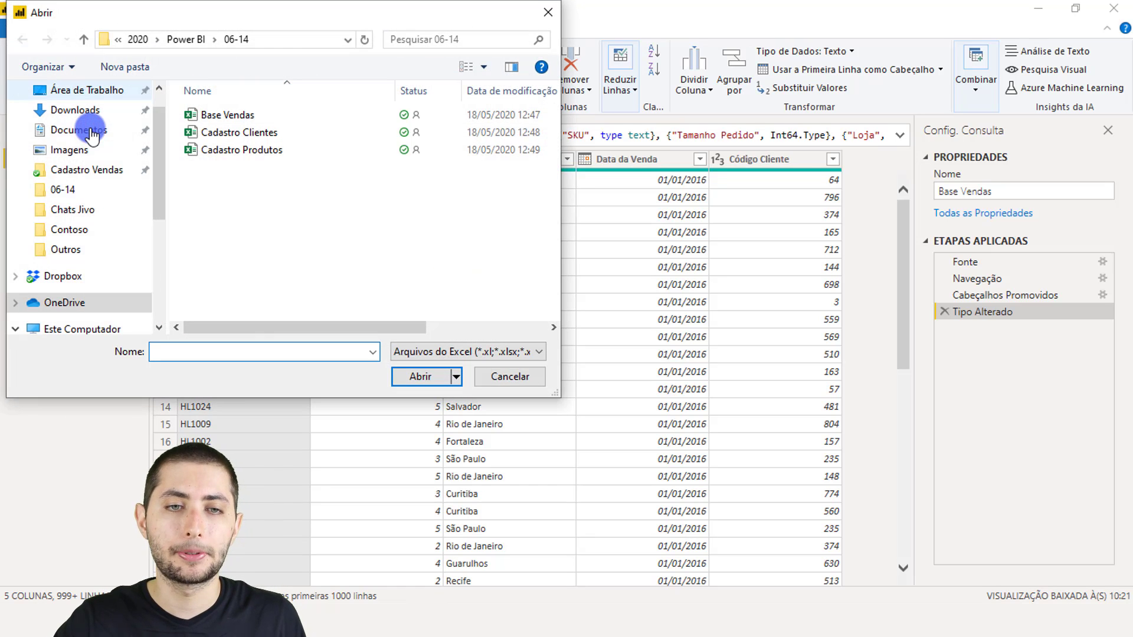
left_click(212, 133)
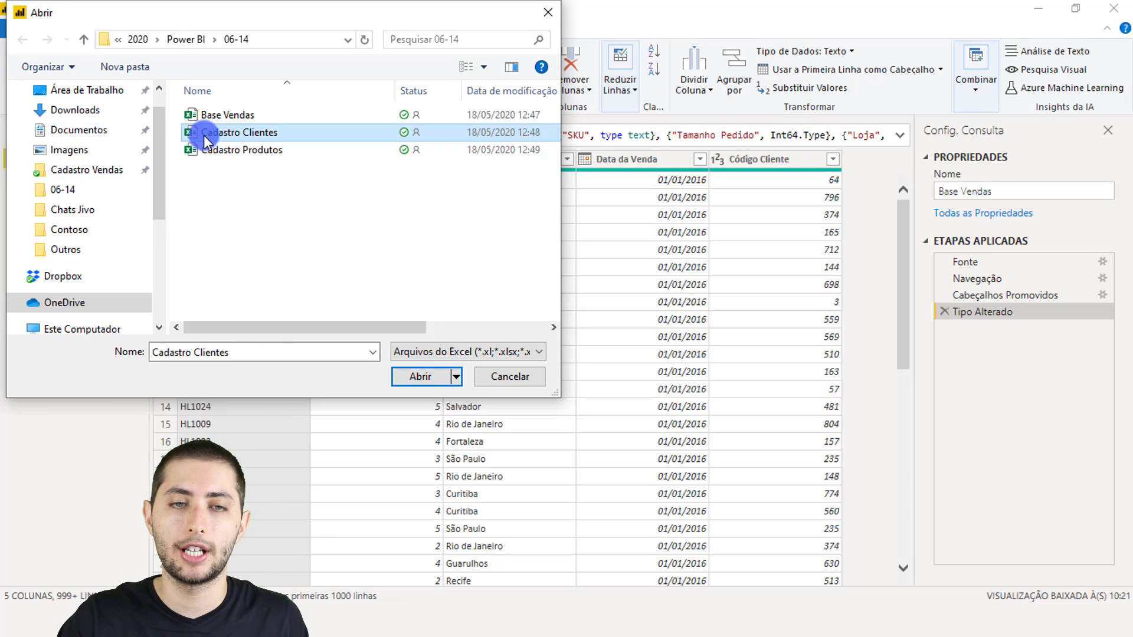
left_click(415, 378)
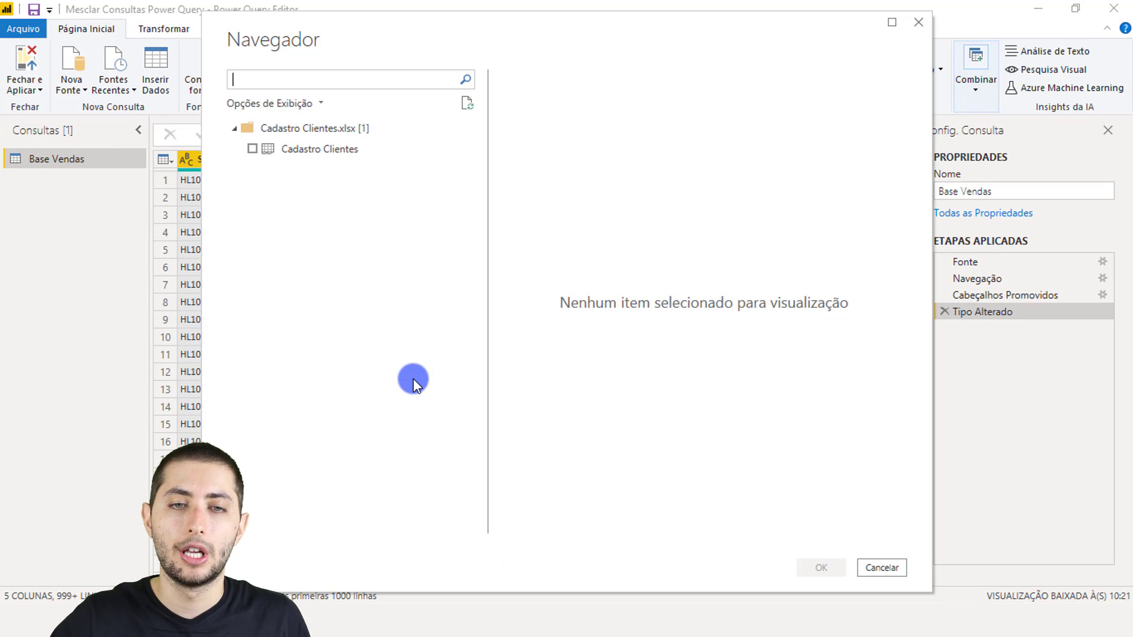
left_click(254, 150)
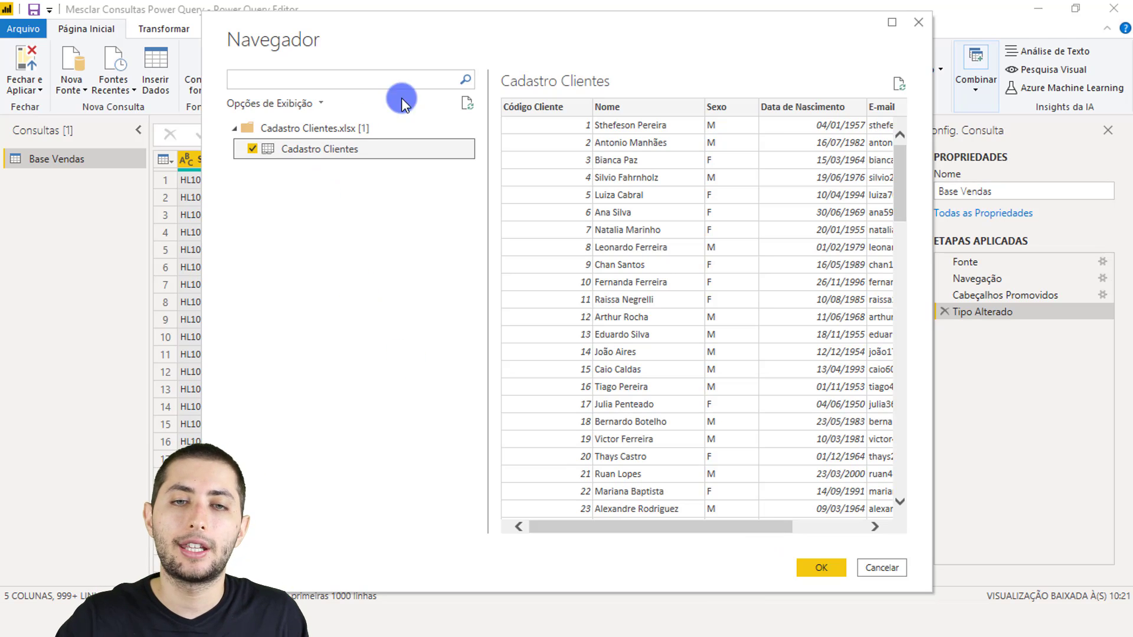
left_click_drag(424, 22, 493, 61)
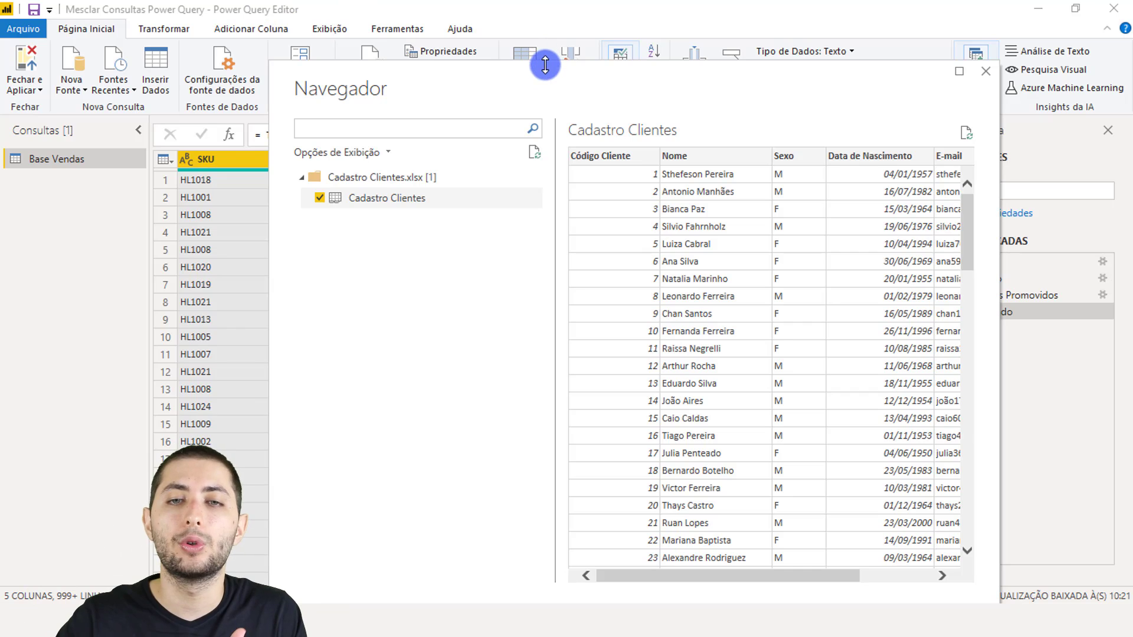
left_click_drag(539, 83, 496, 50)
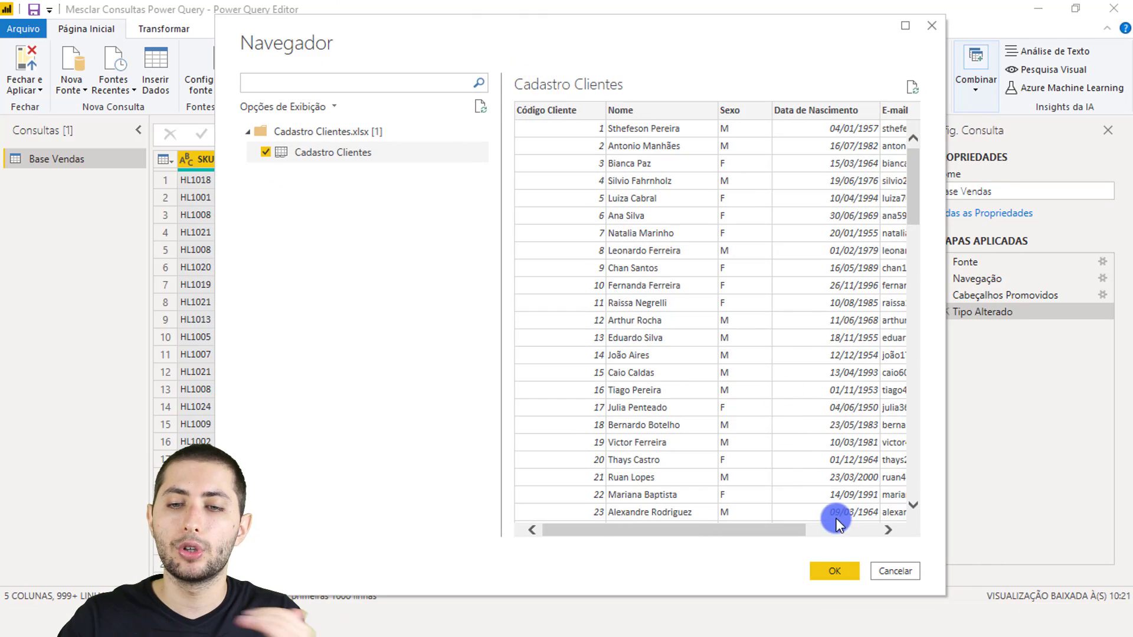
left_click(833, 570)
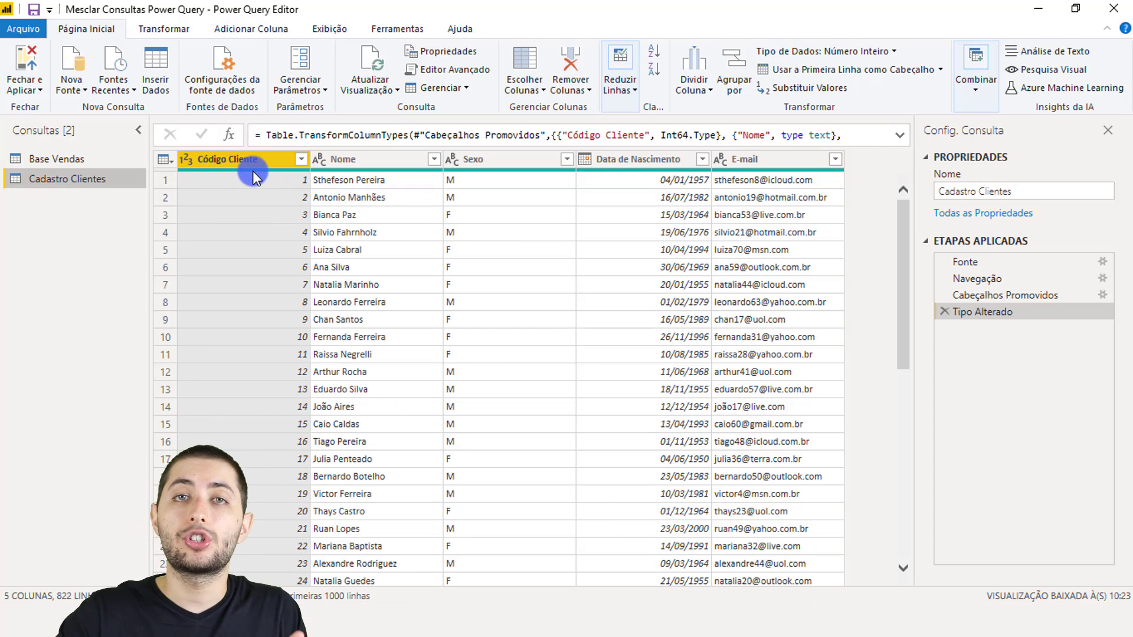
Compare the Código Cliente column of Base Vendas with the Cadastro Clientes query and review its Nome, Sexo, Data de Nascimento and E-mail columns
left_click(69, 159)
left_click(785, 159)
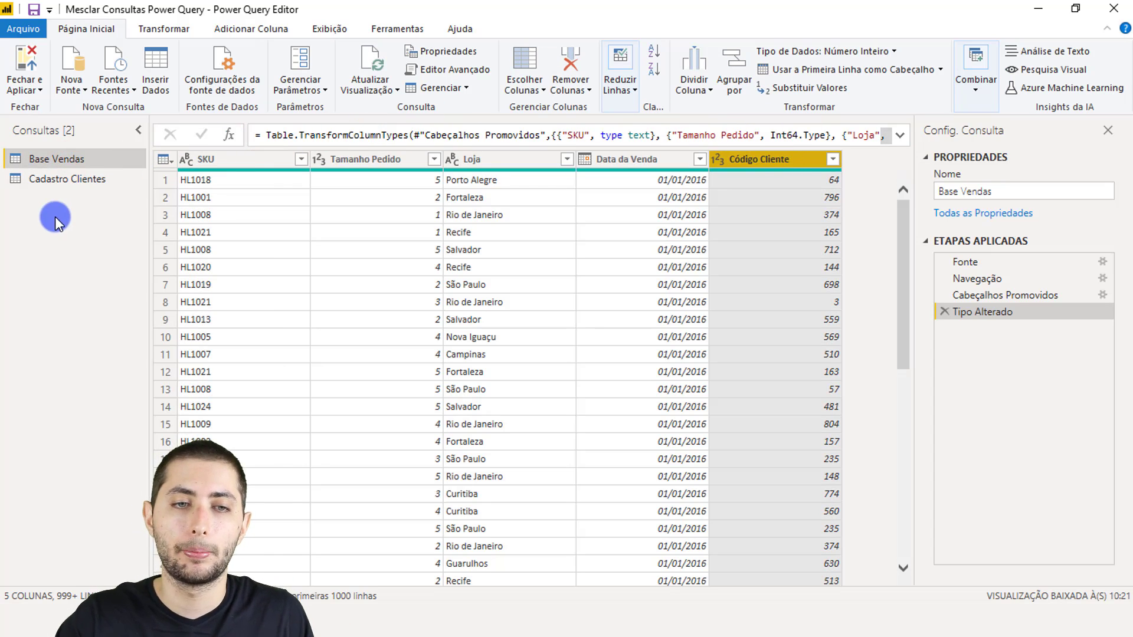
left_click(69, 178)
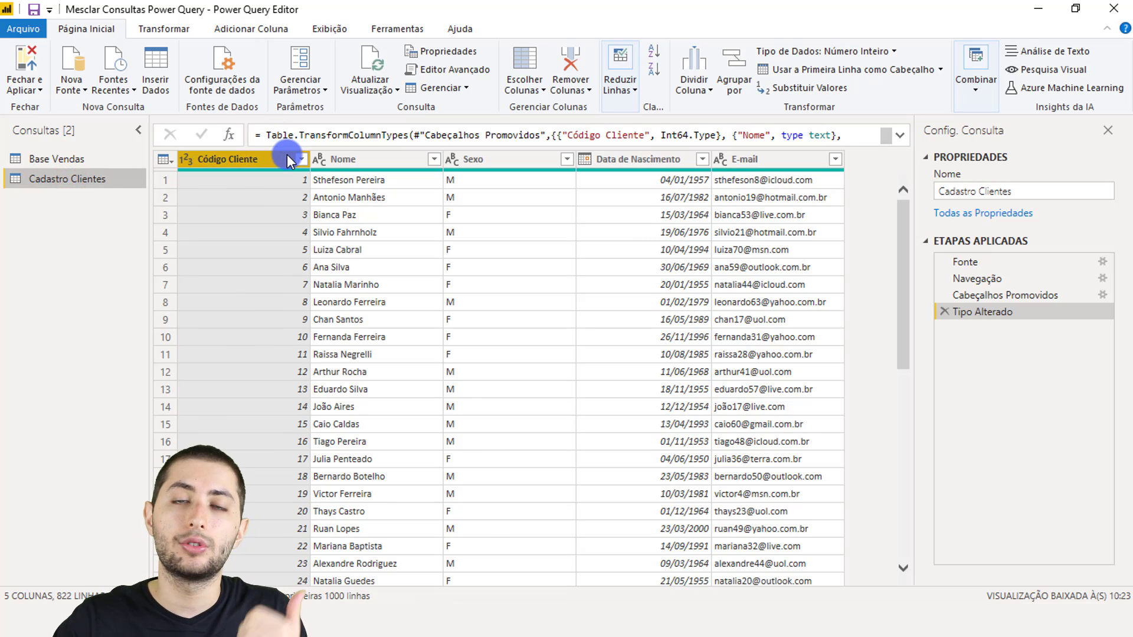
left_click(381, 159)
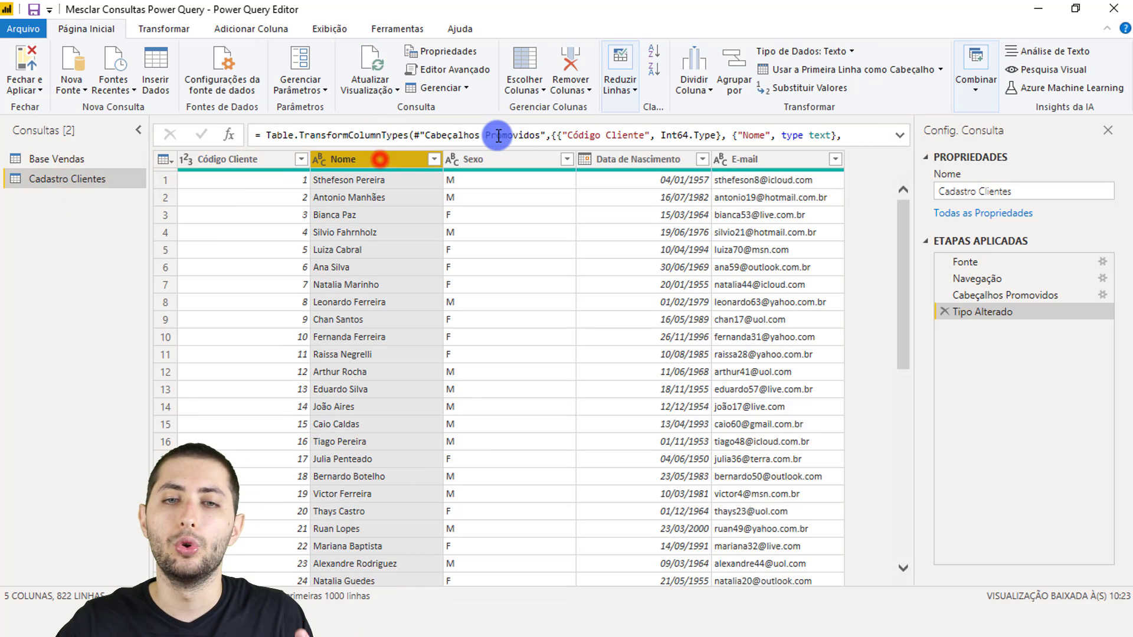
left_click(504, 155)
left_click(634, 158)
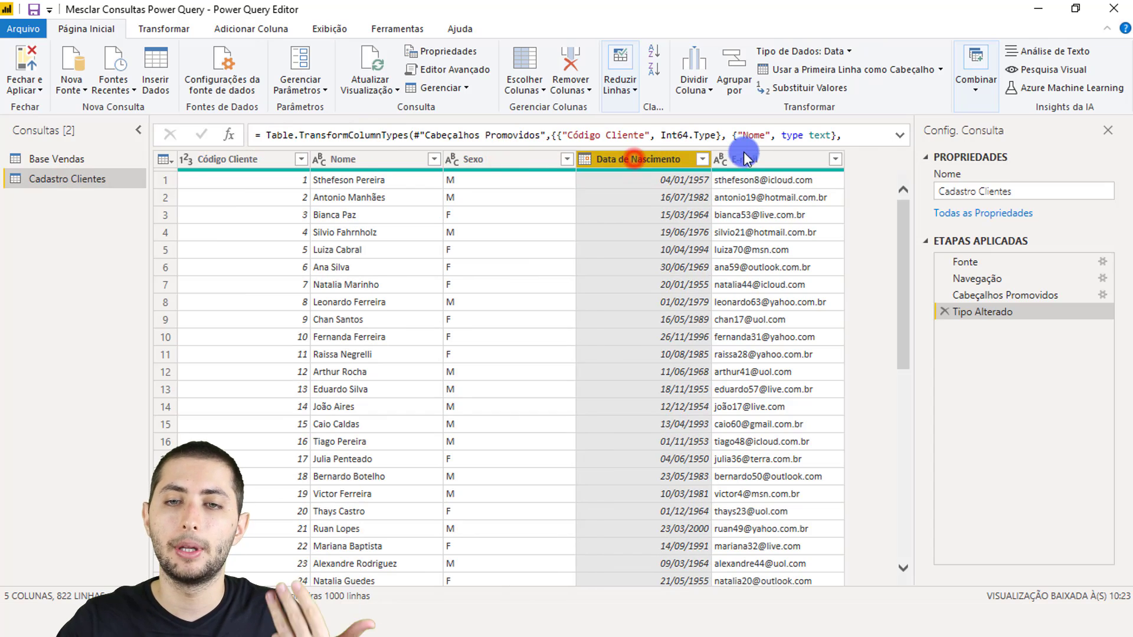
left_click(742, 158)
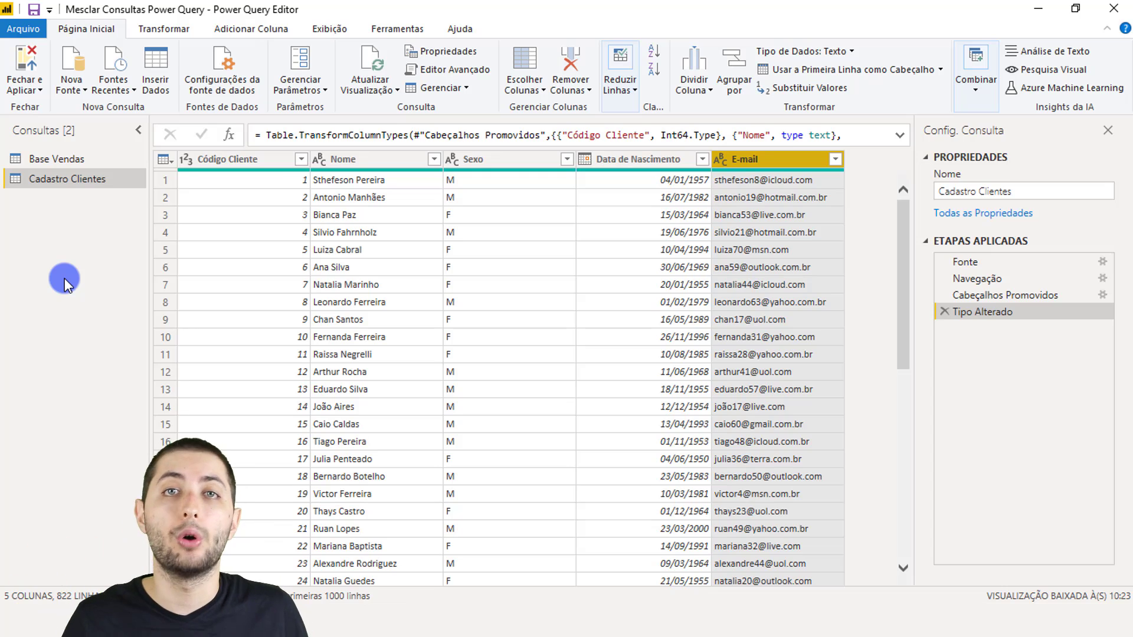
Add the Cadastro Produtos table from the Cadastro Produtos Excel workbook as a new query
left_click(73, 90)
left_click(105, 132)
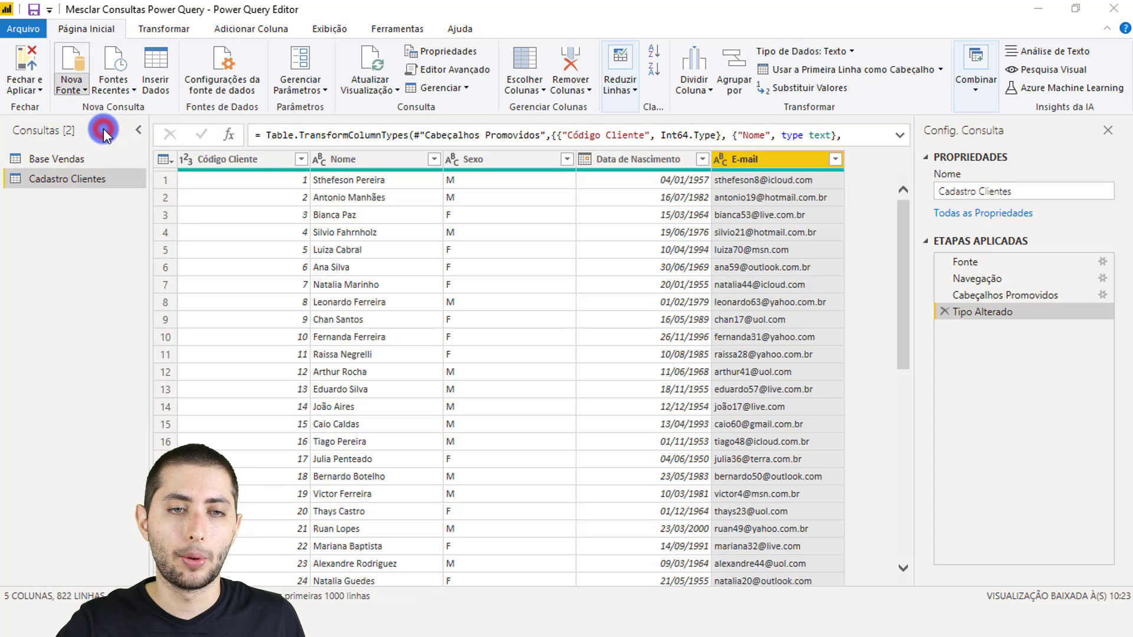
left_click(217, 154)
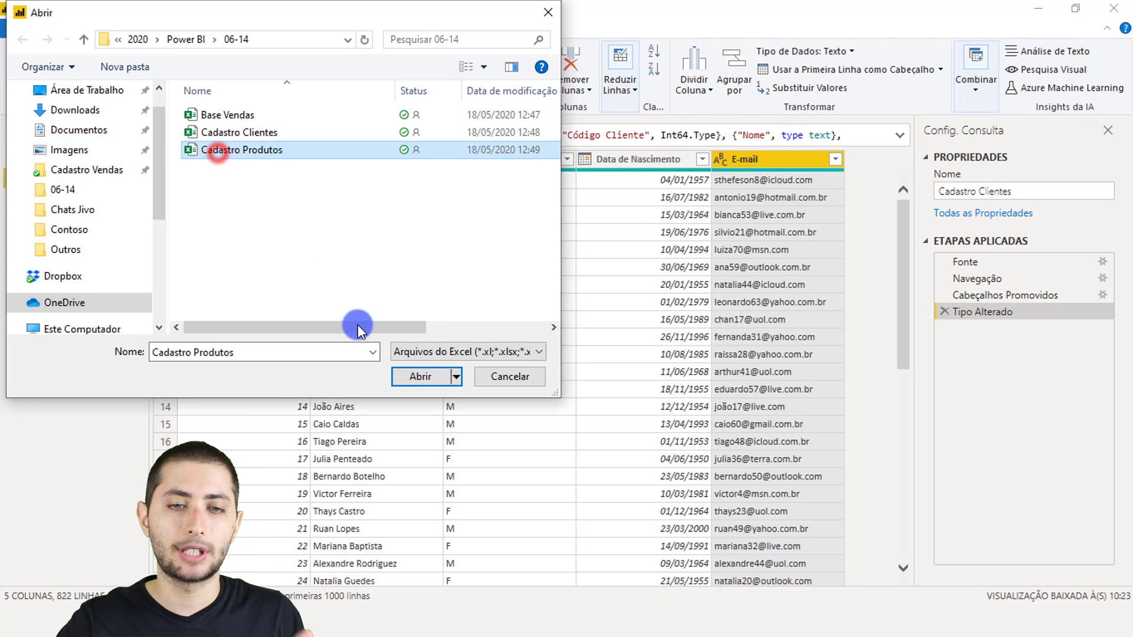
left_click(415, 377)
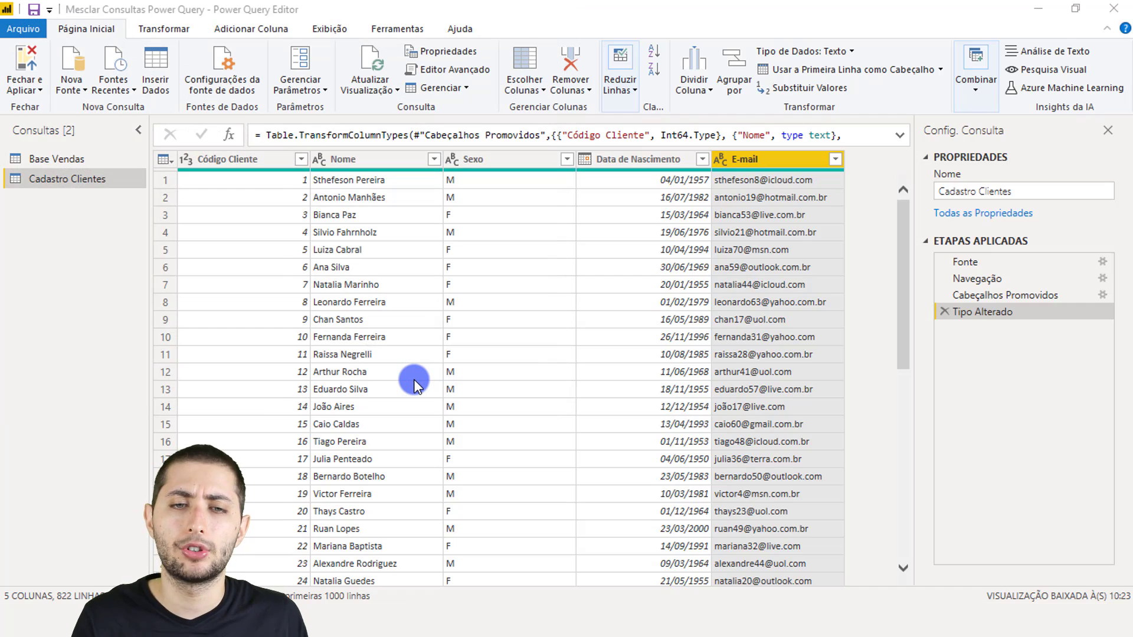
left_click(252, 148)
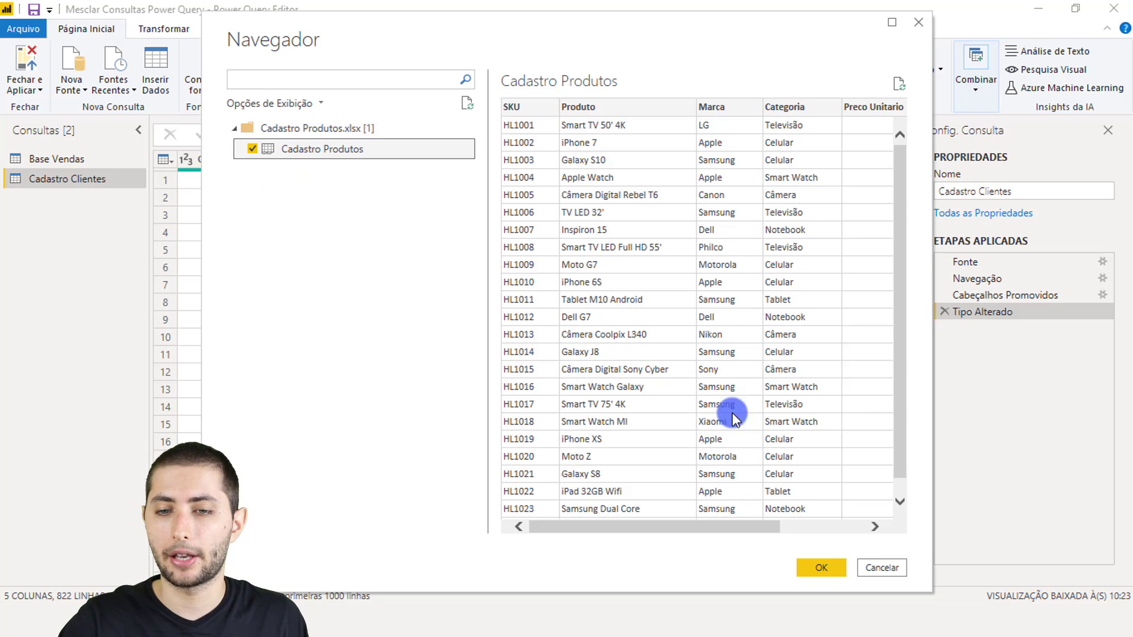
left_click(827, 567)
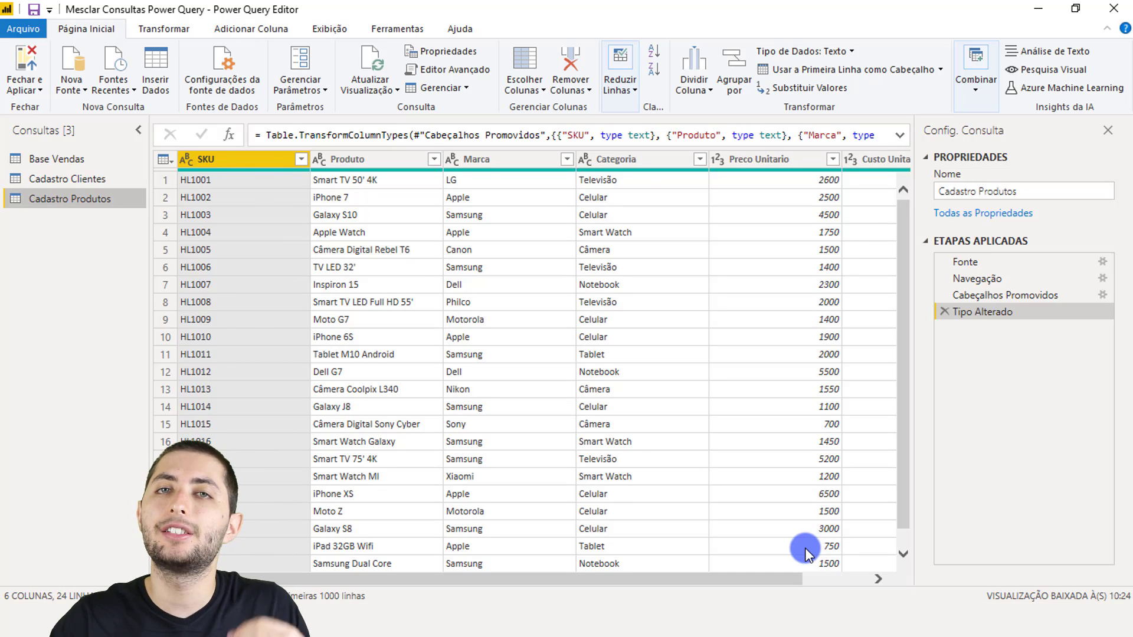
Compare the SKU column of Cadastro Produtos with Base Vendas and review the product columns and the Cadastro Clientes query
left_click(236, 162)
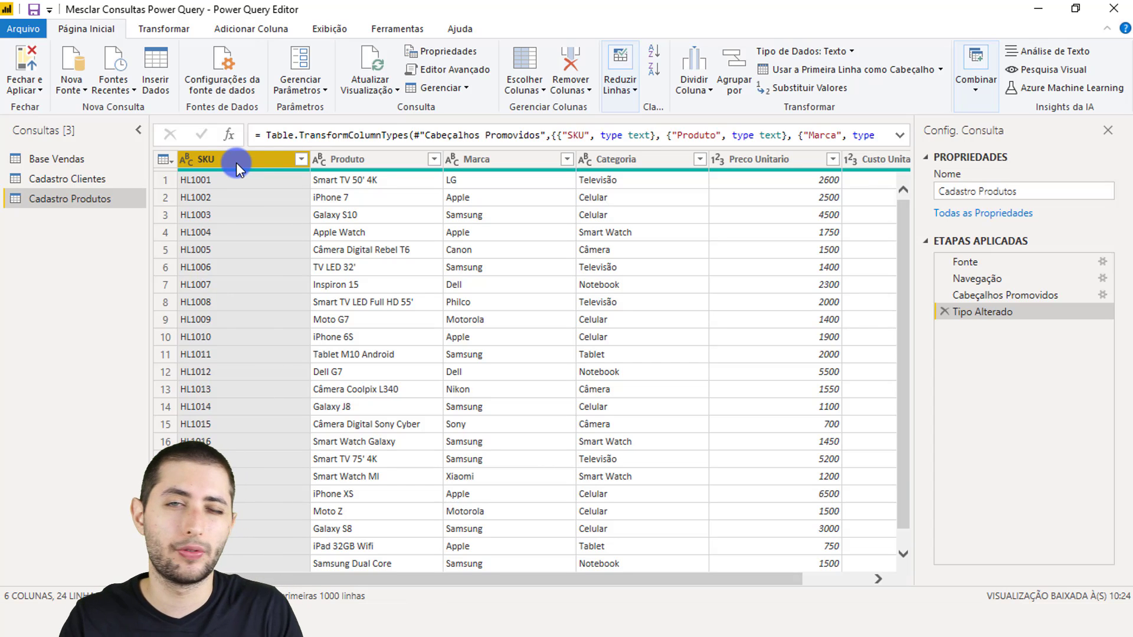
left_click(60, 154)
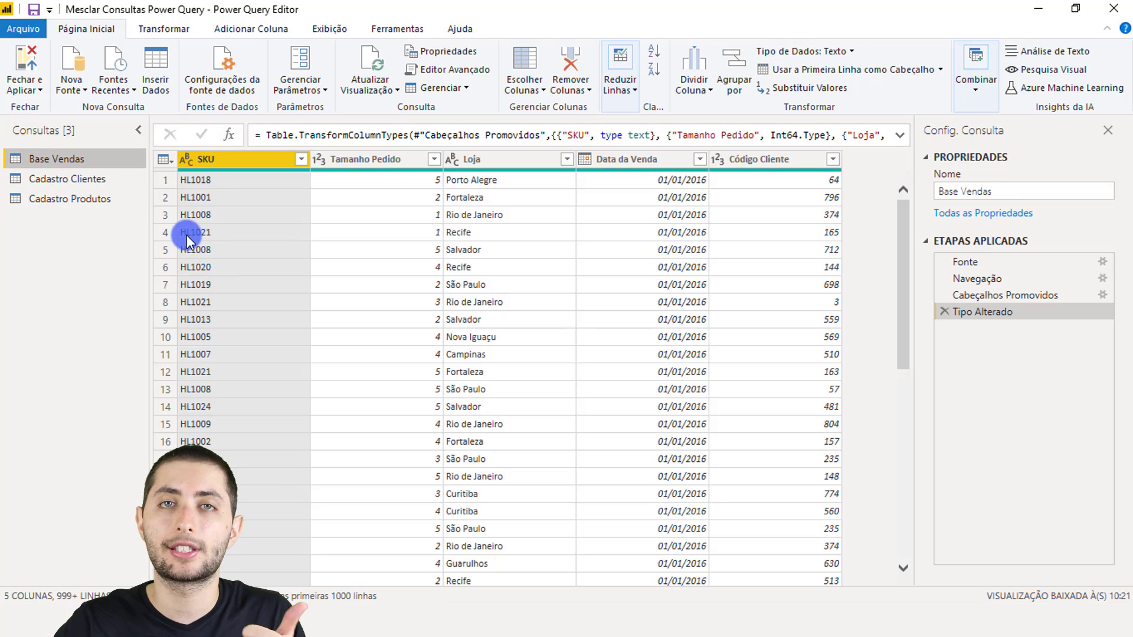
left_click(65, 201)
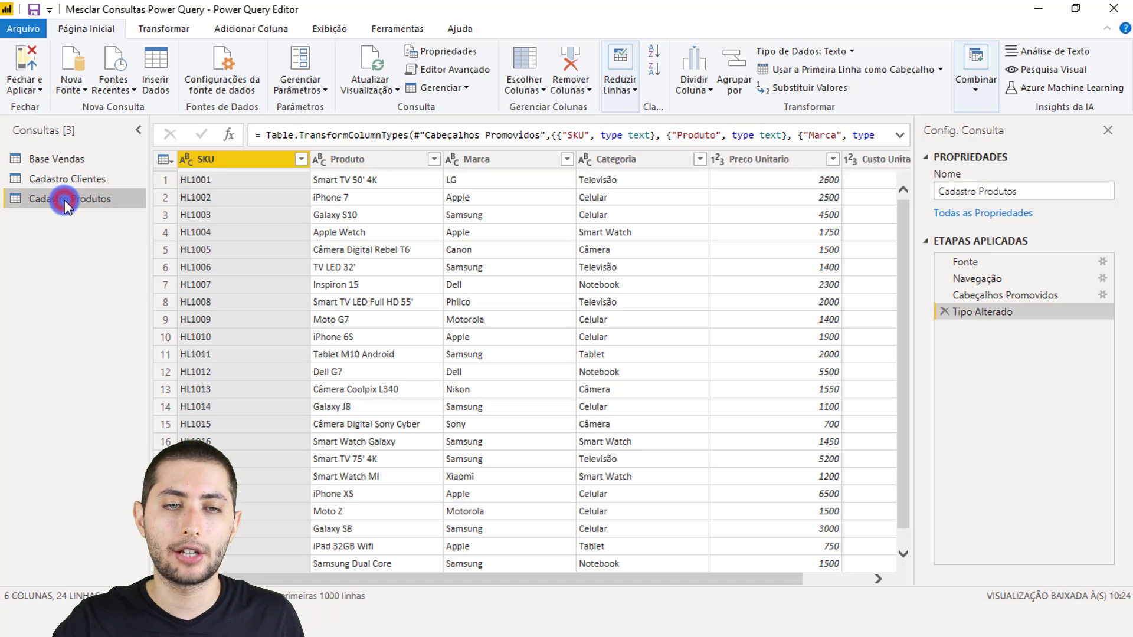
left_click(361, 159)
right_click(351, 158)
left_click(344, 157)
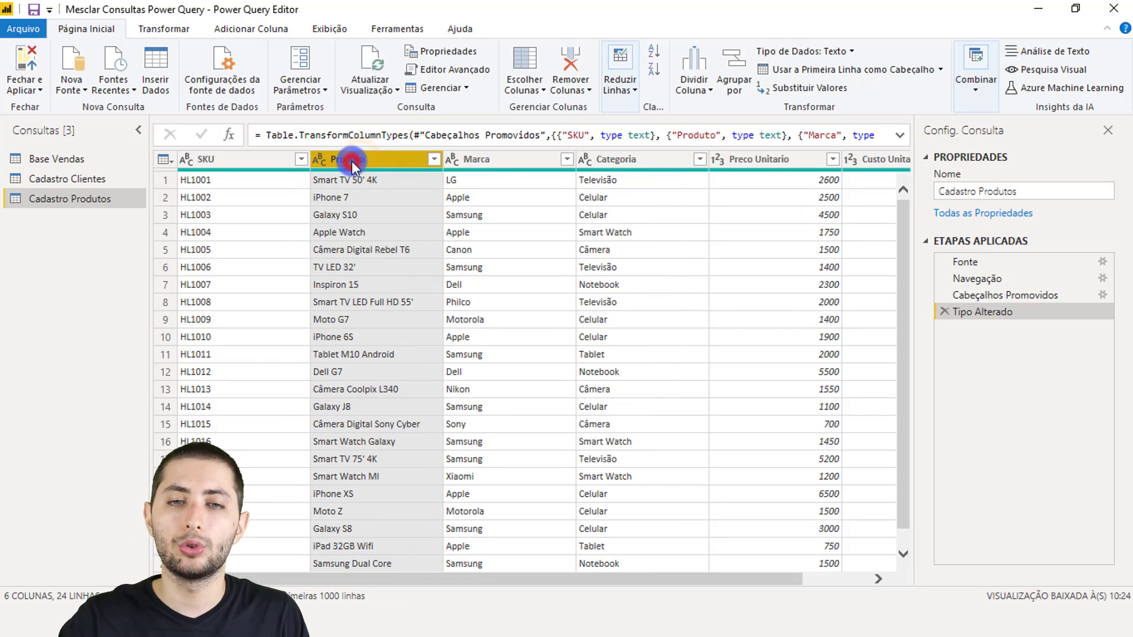
left_click(494, 168)
left_click(605, 160)
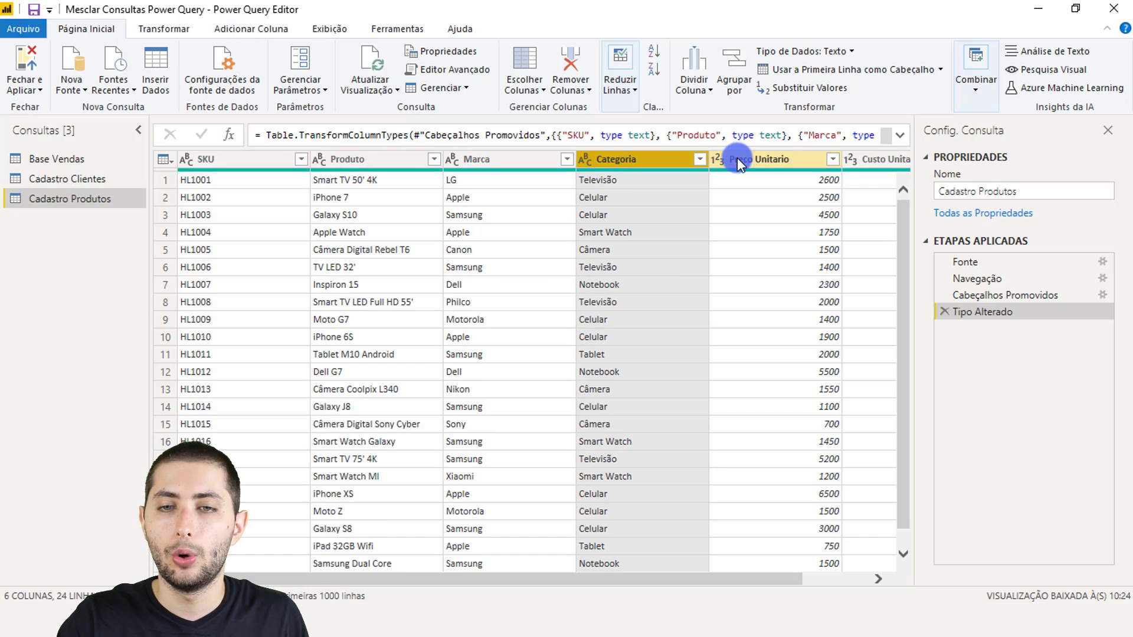
left_click_drag(684, 578, 566, 549)
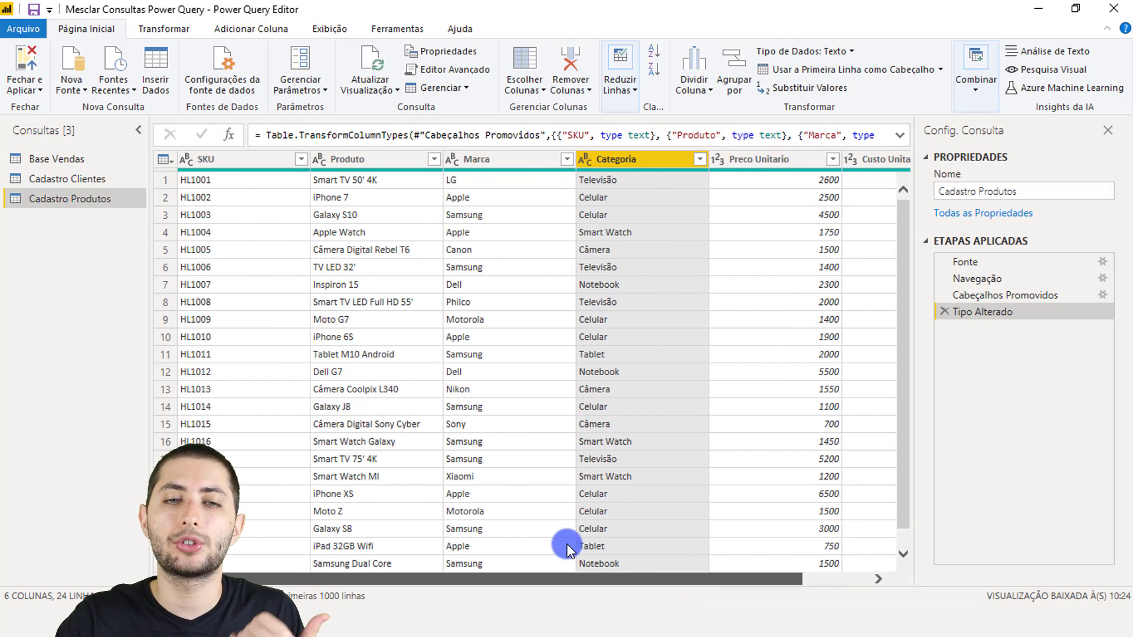
left_click(87, 160)
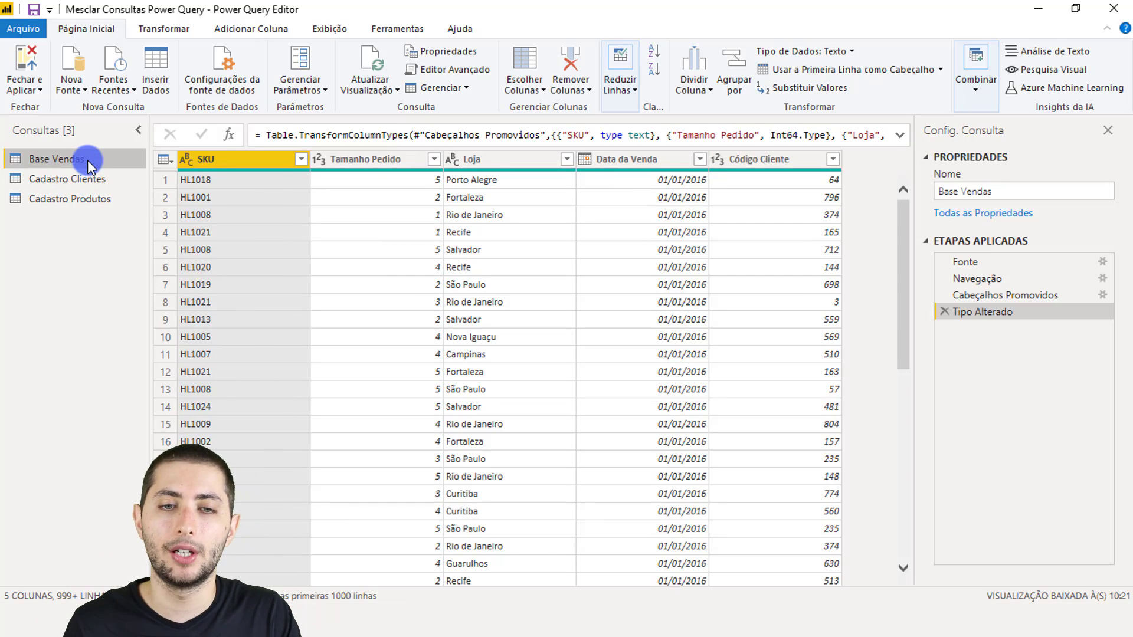
left_click(86, 179)
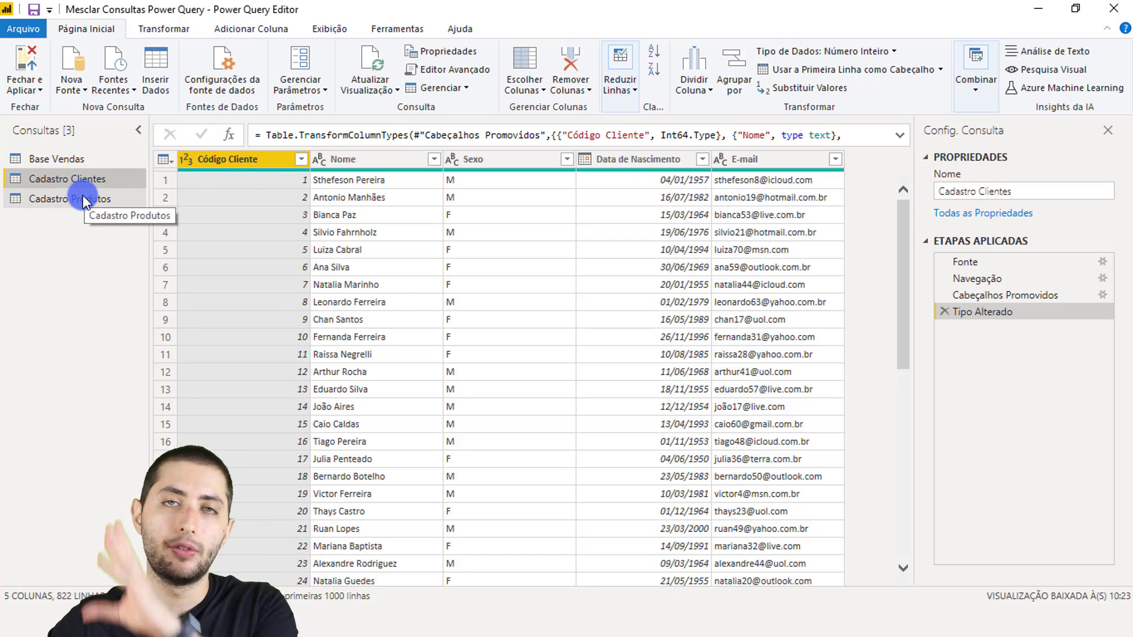
Start a merge within the Base Vendas query, without creating a new one, and choose Cadastro Clientes as the second table
left_click(74, 163)
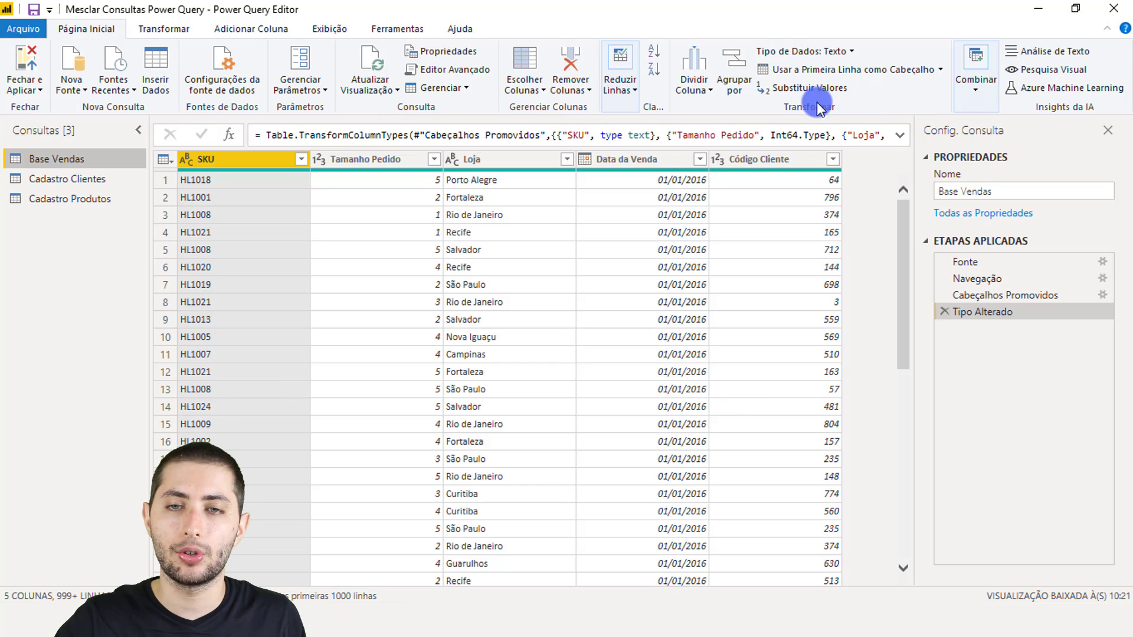
left_click(995, 86)
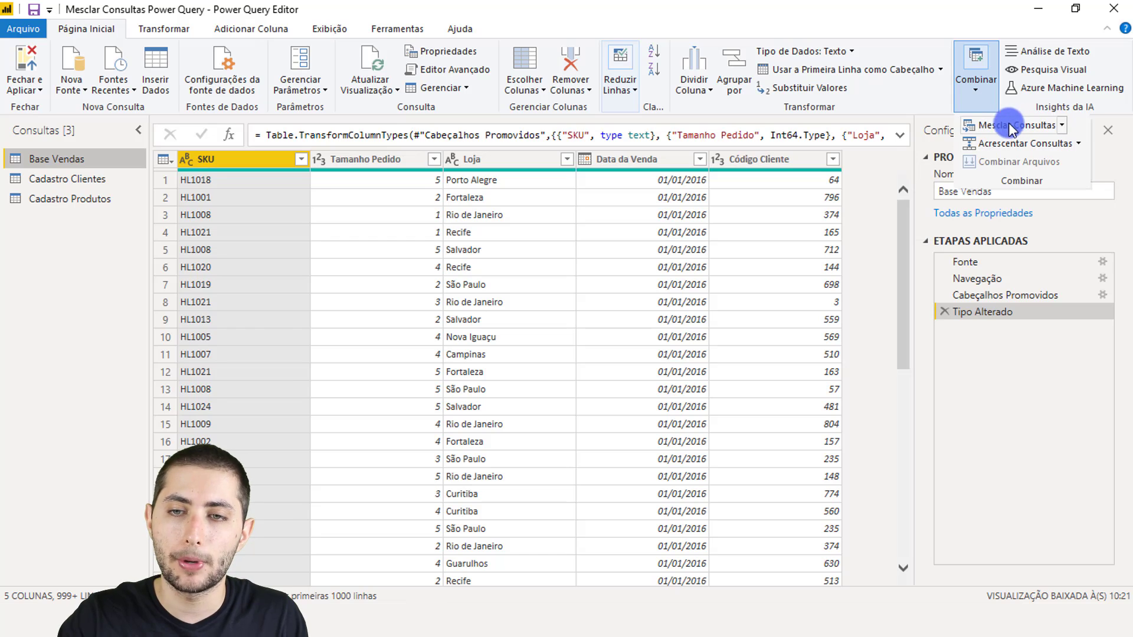
left_click(1061, 125)
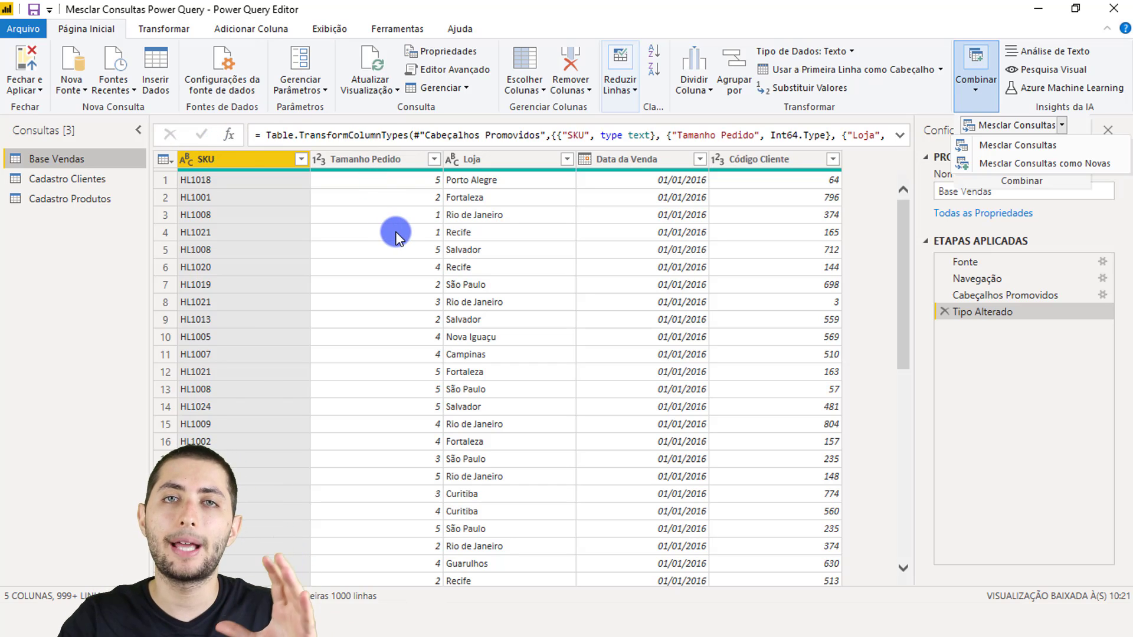
left_click(1065, 148)
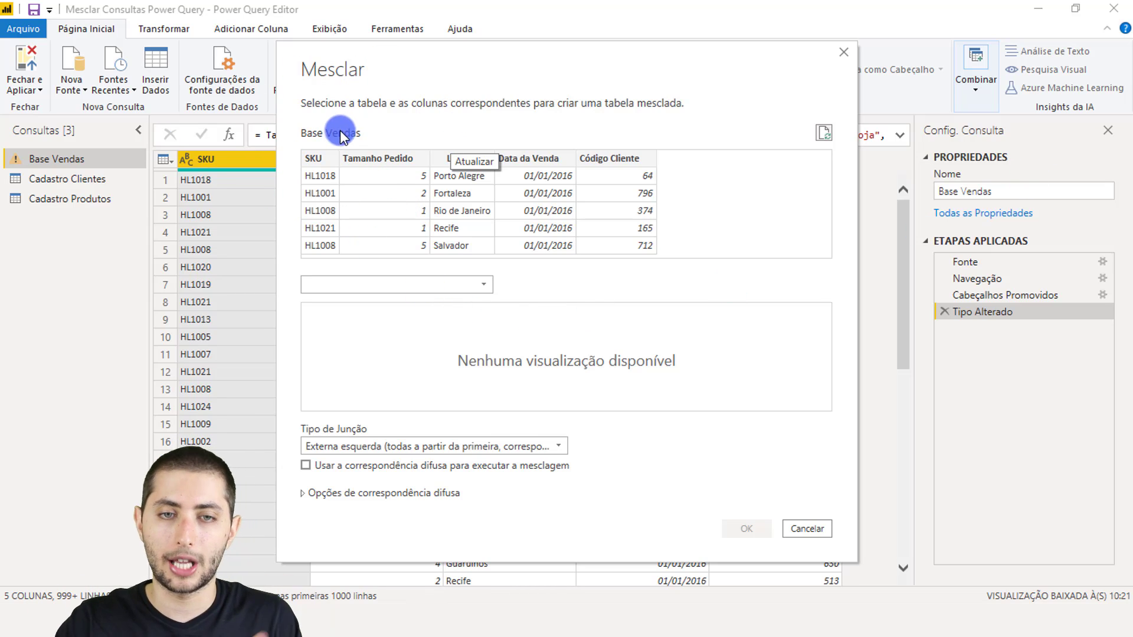
left_click(416, 279)
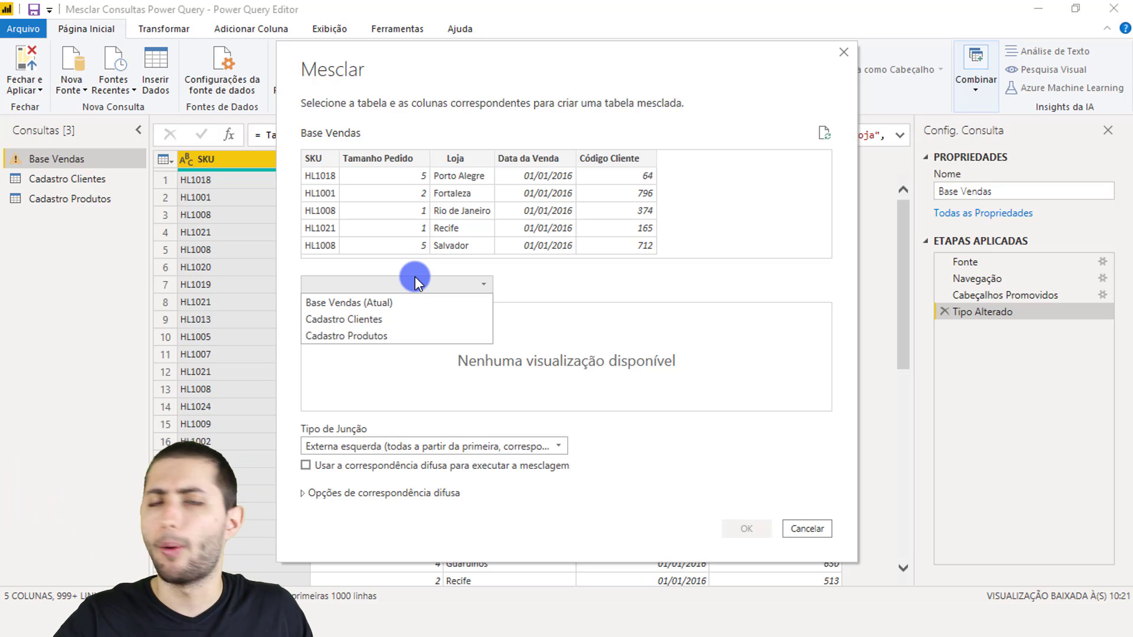
left_click(385, 326)
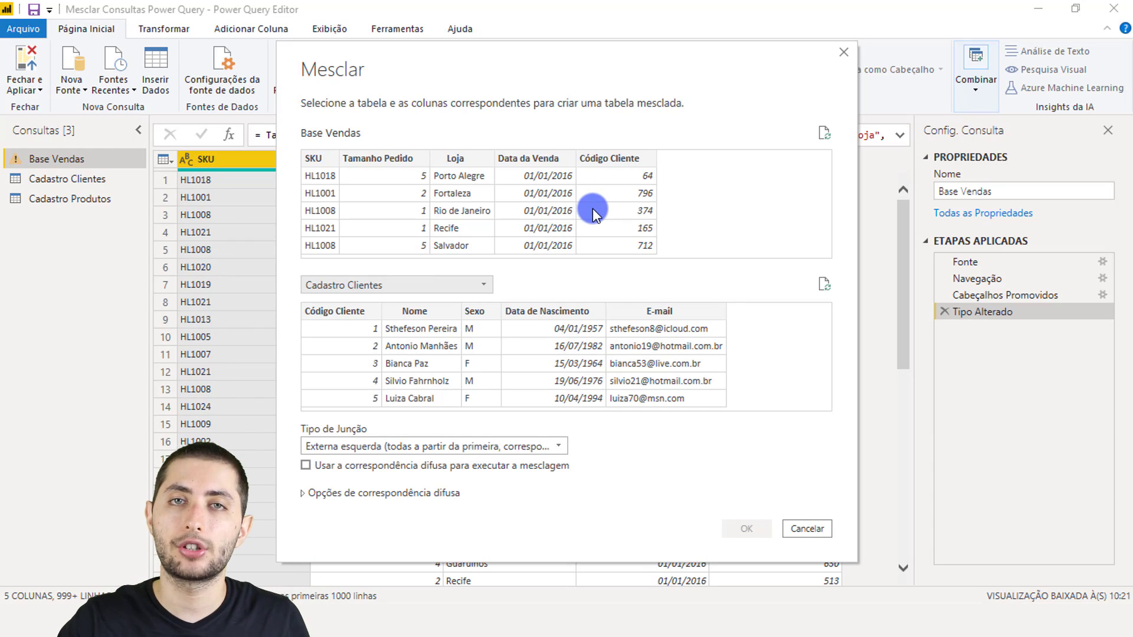
Match both tables on Código Cliente and apply the merge with the left outer join (Externa esquerda)
left_click(622, 165)
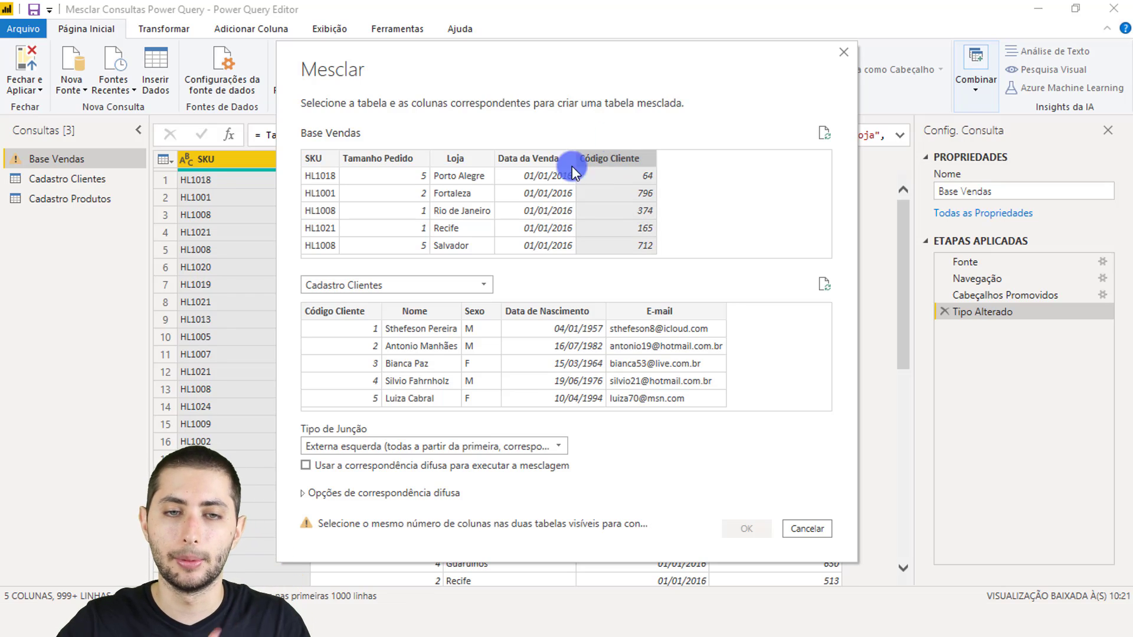
left_click(348, 318)
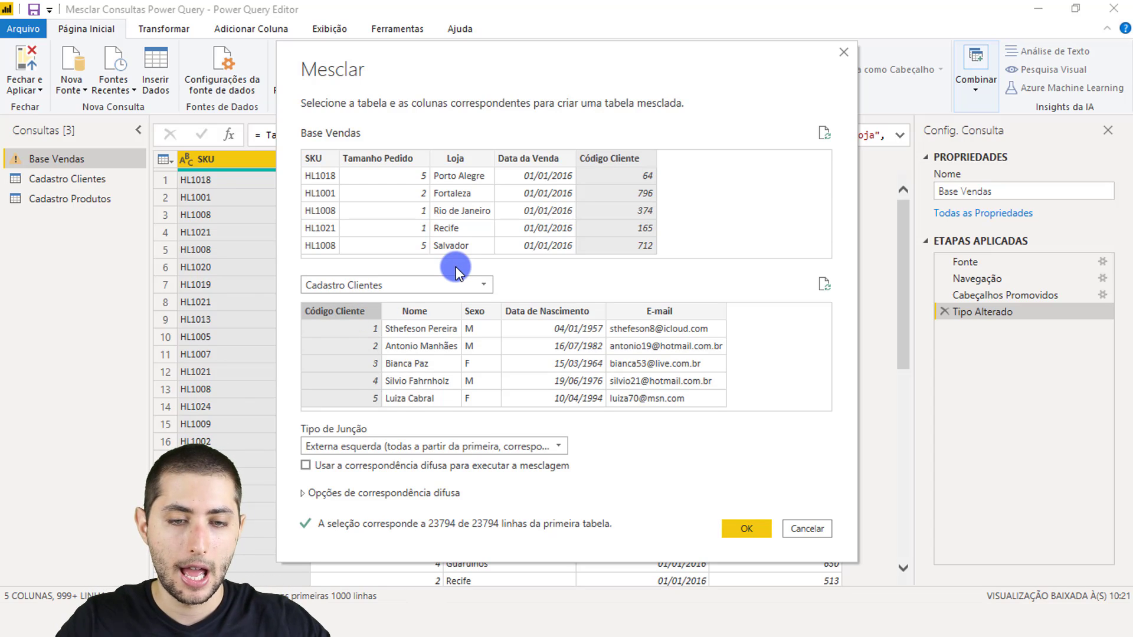
mouse_move(288, 509)
left_mouse_down()
mouse_move(323, 526)
mouse_move(628, 537)
left_mouse_up()
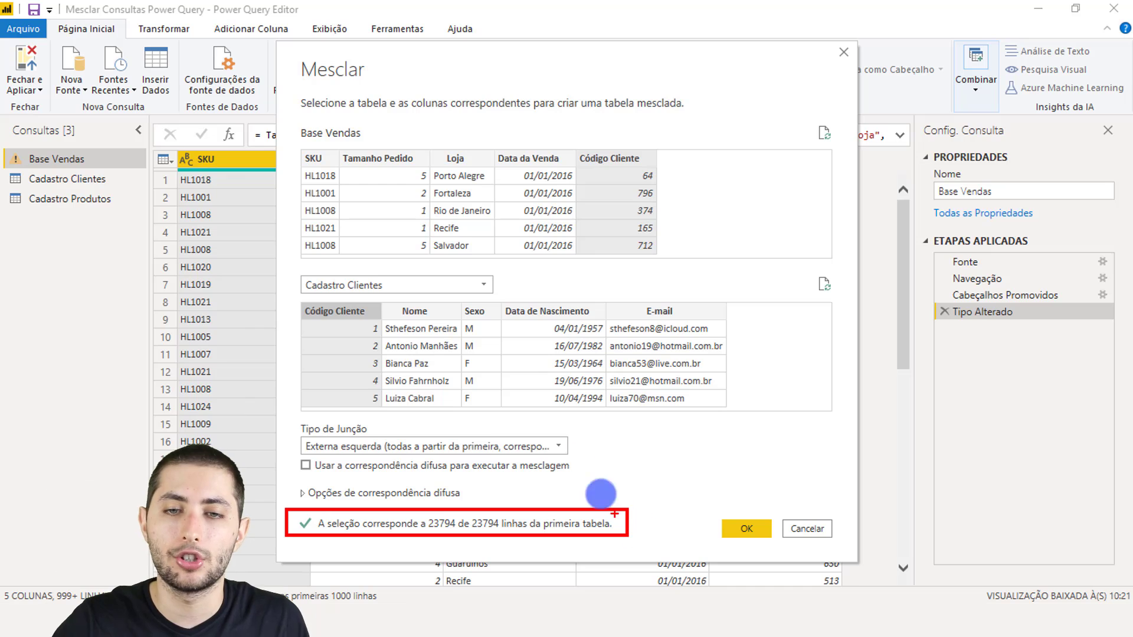
mouse_move(572, 154)
left_mouse_down()
mouse_move(608, 172)
mouse_move(665, 261)
left_mouse_up()
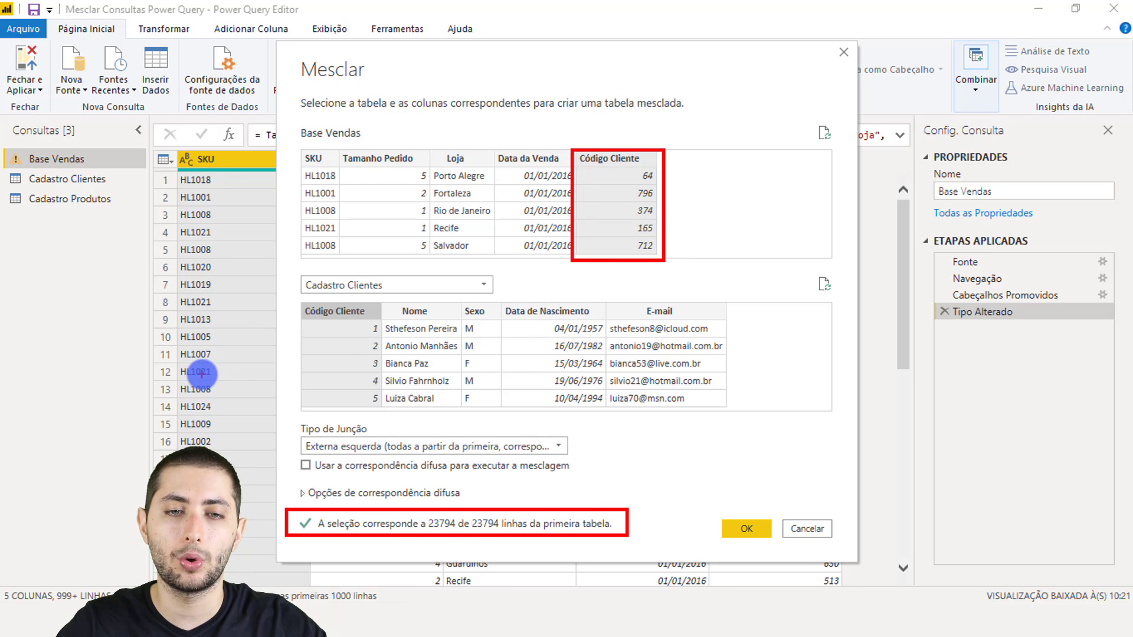
left_click_drag(298, 298, 381, 409)
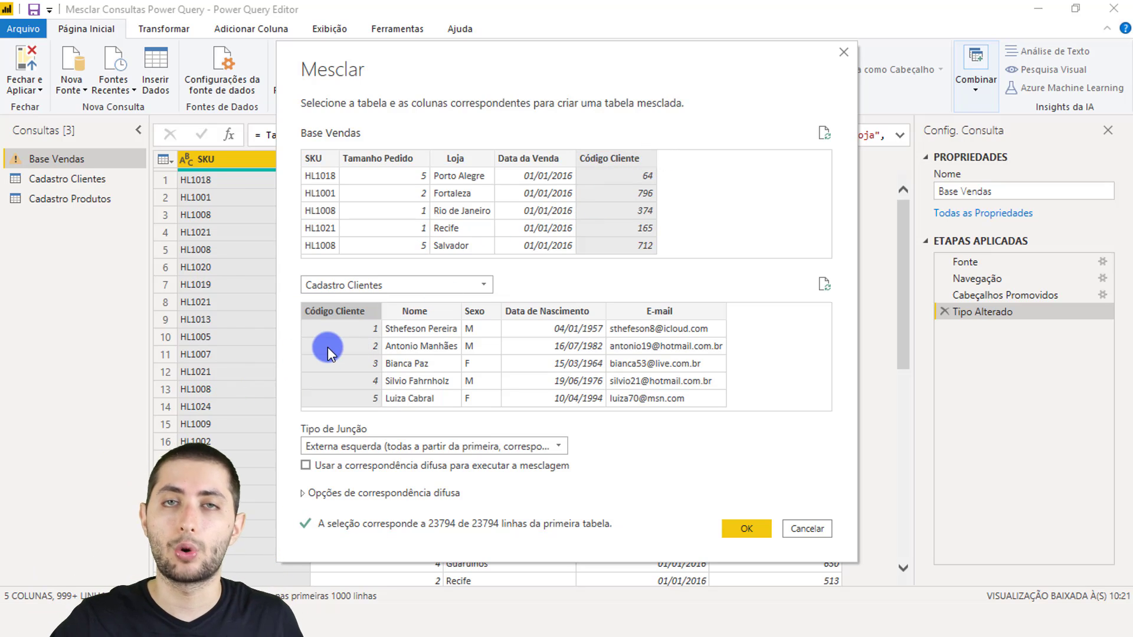
left_click(748, 527)
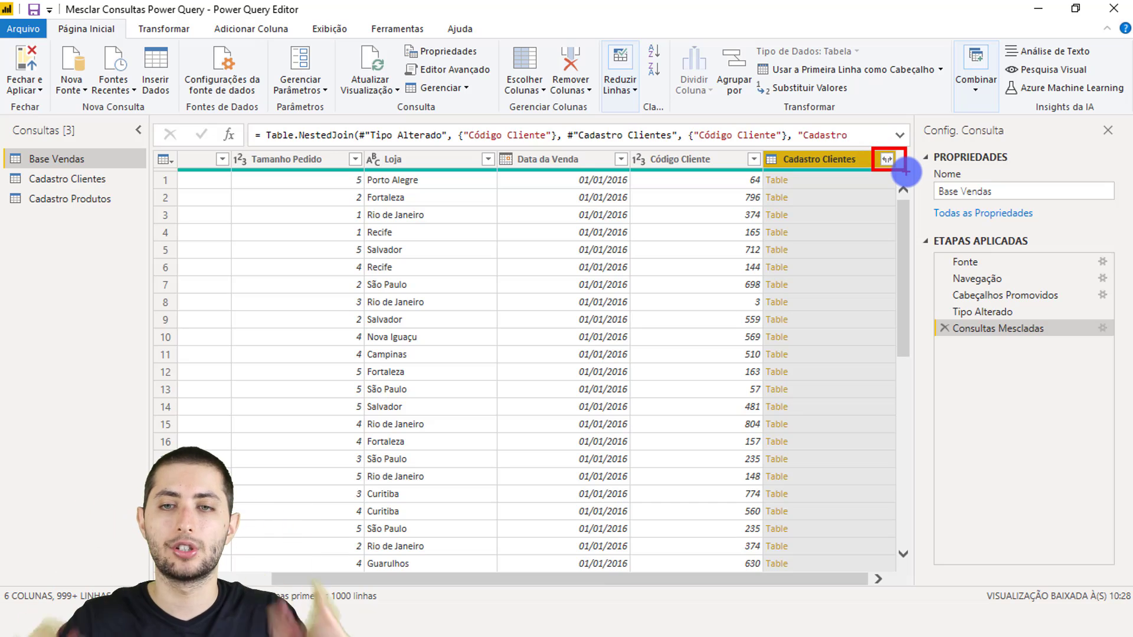
left_click(888, 161)
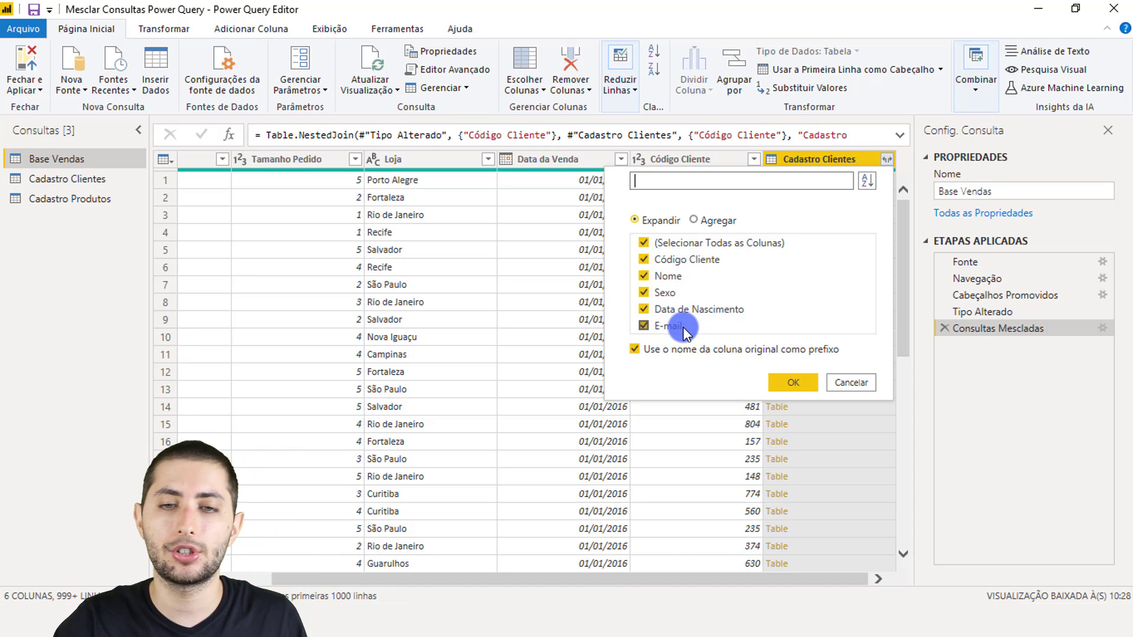
left_click(679, 242)
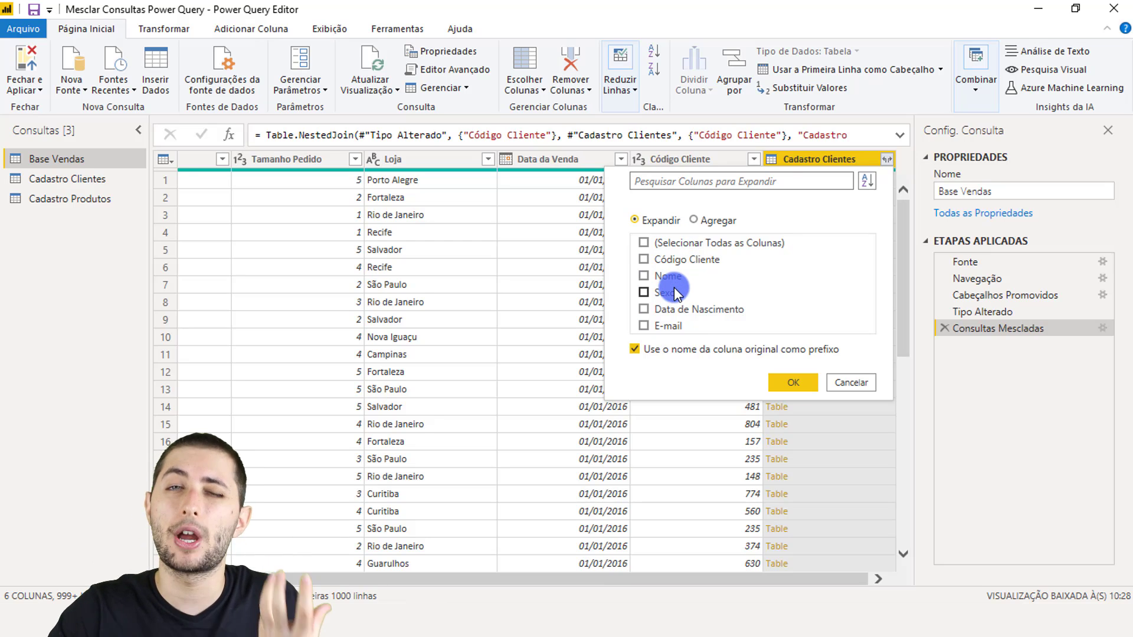
left_click(664, 281)
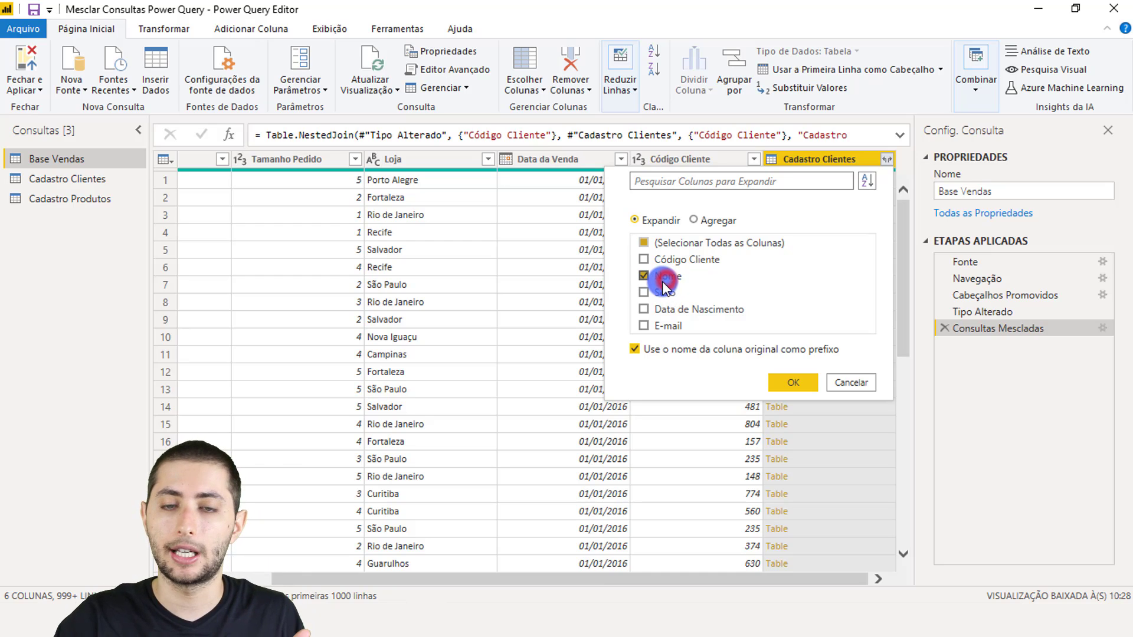
left_click(655, 295)
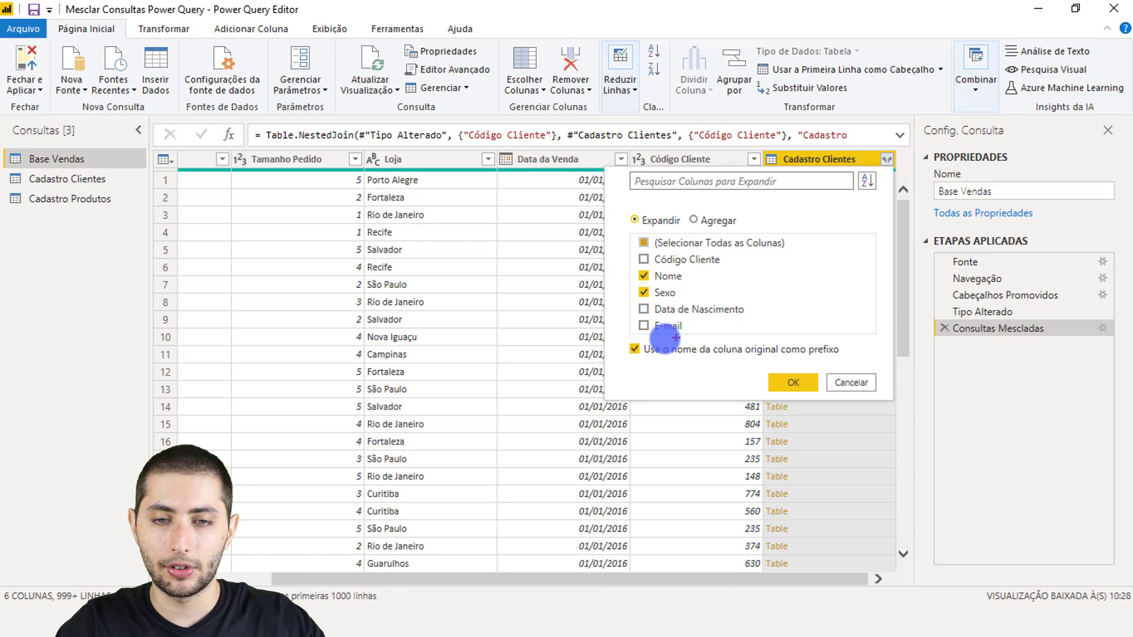
mouse_move(623, 334)
left_mouse_down()
mouse_move(778, 336)
mouse_move(862, 366)
left_mouse_up()
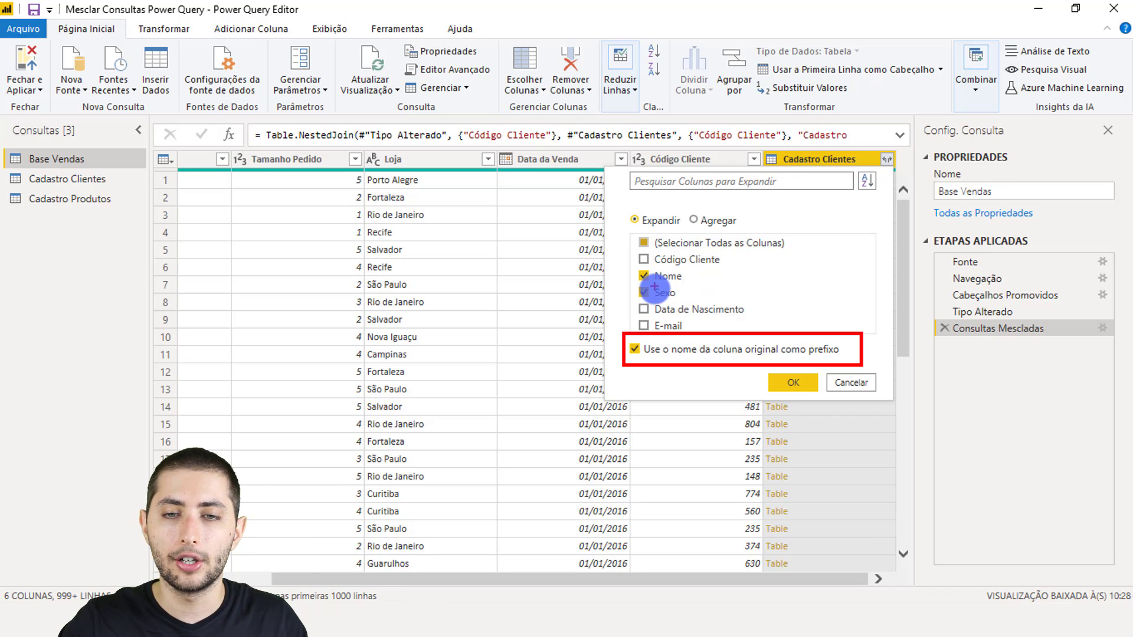
left_click_drag(656, 299, 685, 285)
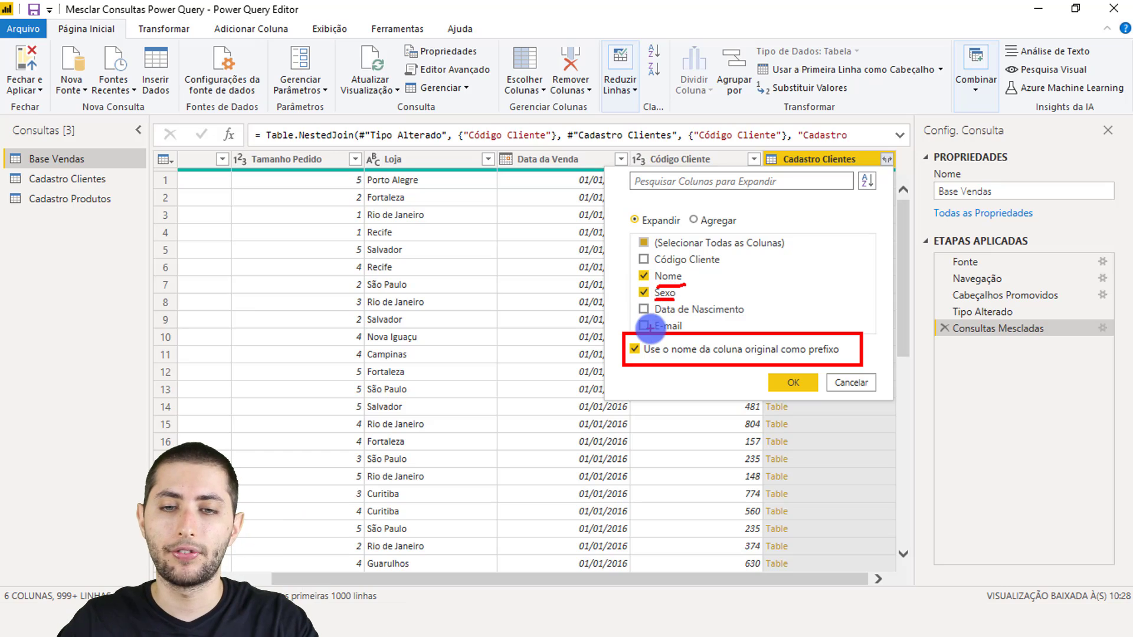
key("Escape")
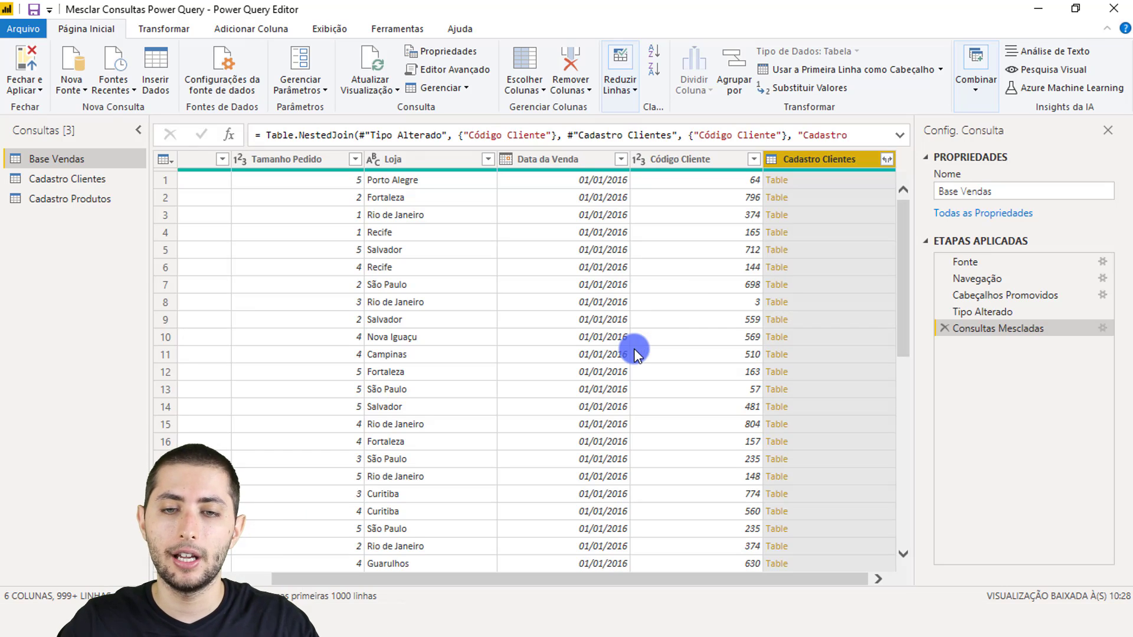
Expand the merged Cadastro Clientes column to only Nome and Sexo, without the original column name as prefix
left_click(887, 159)
left_click(677, 243)
left_click(671, 276)
left_click(665, 292)
left_click(635, 349)
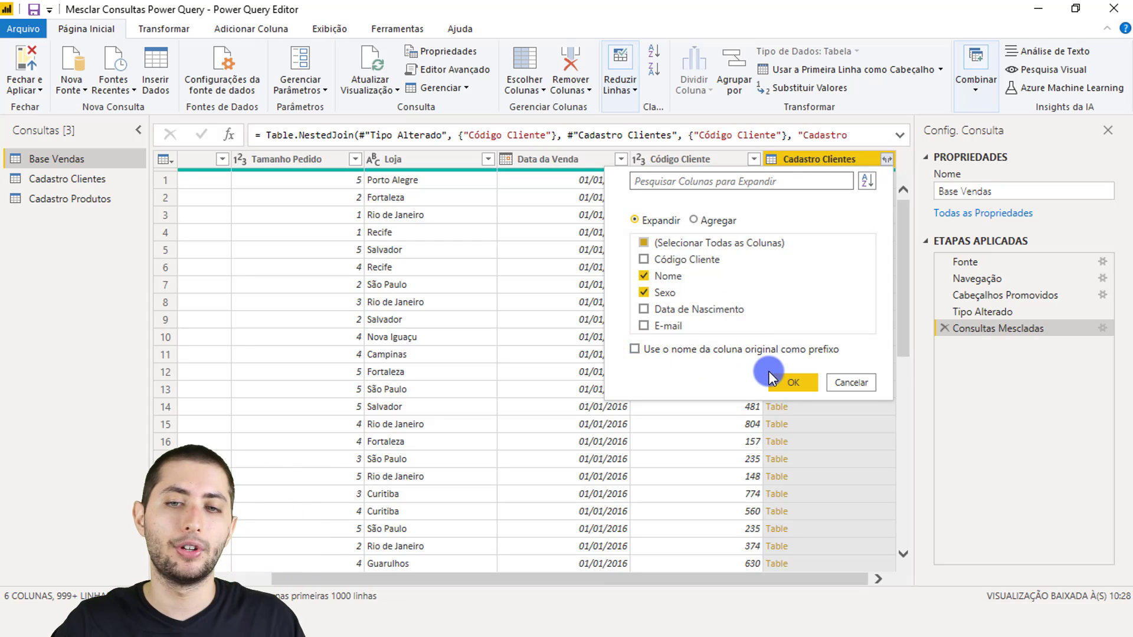
left_click(788, 380)
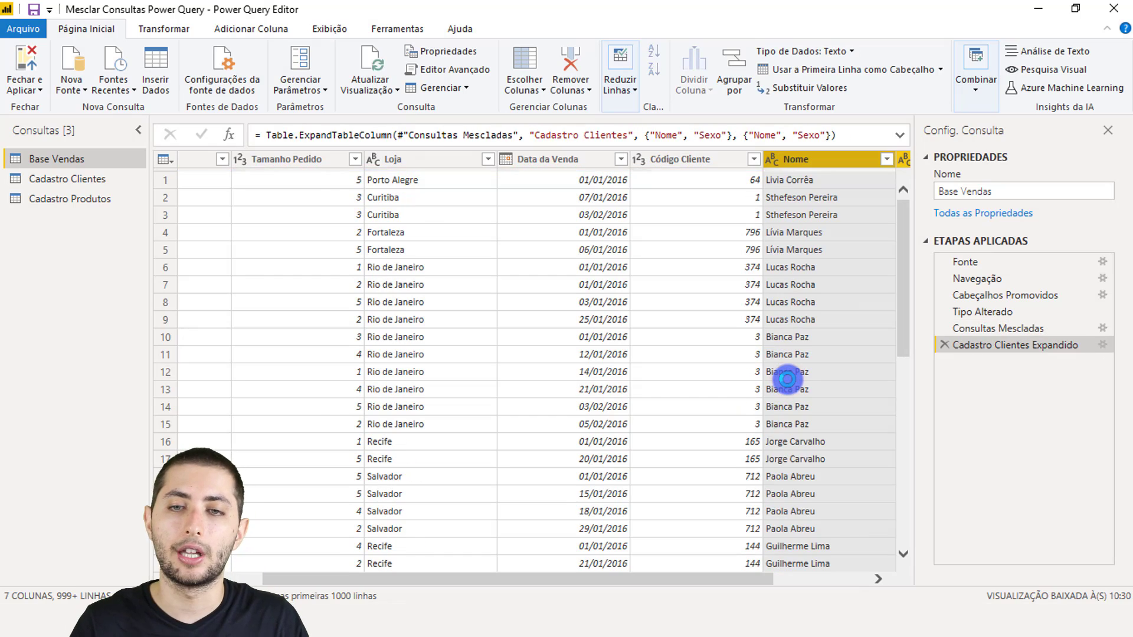
left_click_drag(727, 579, 663, 165)
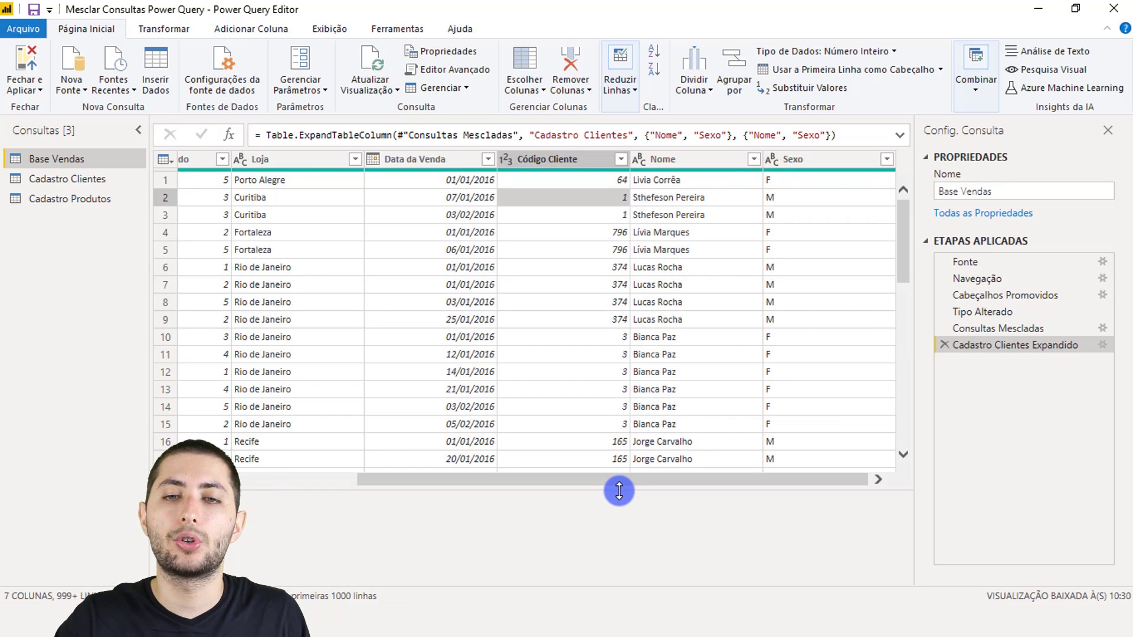
Compare the merged Nome and Sexo columns in Base Vendas with the Cadastro Clientes record for the same Código Cliente
left_click(672, 204)
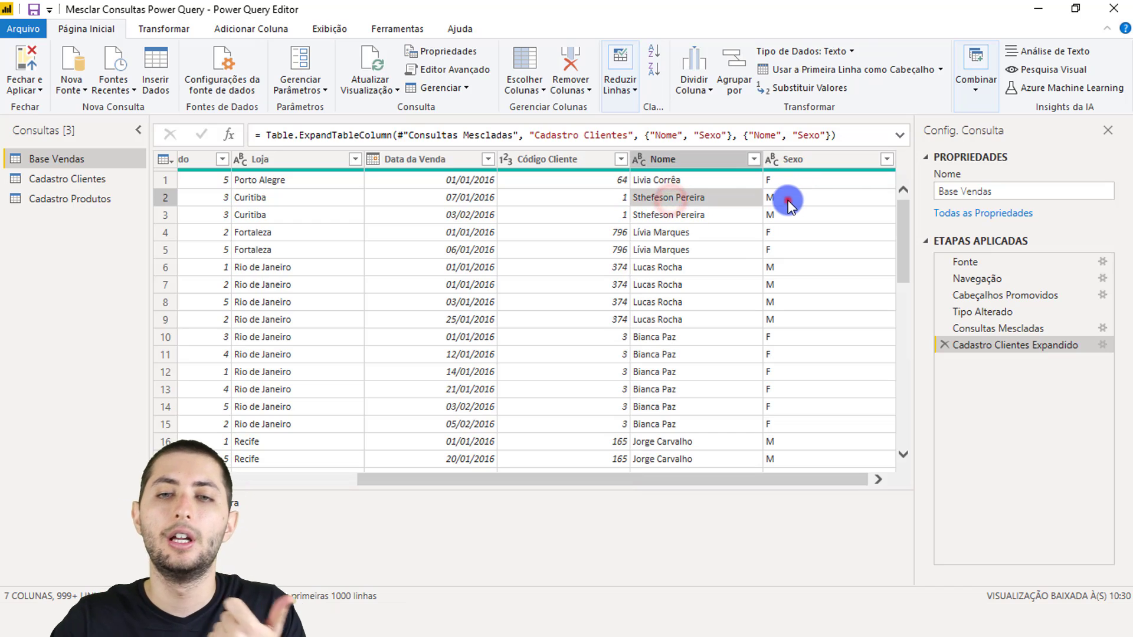
left_click(788, 199)
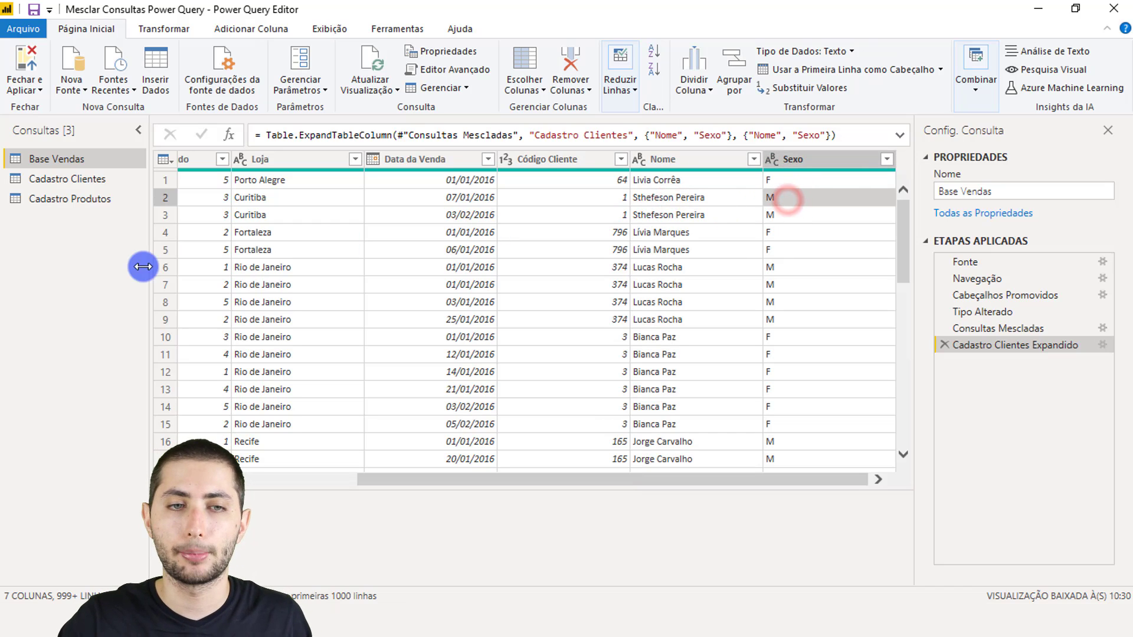
left_click(86, 178)
left_click(254, 181)
left_click(294, 180)
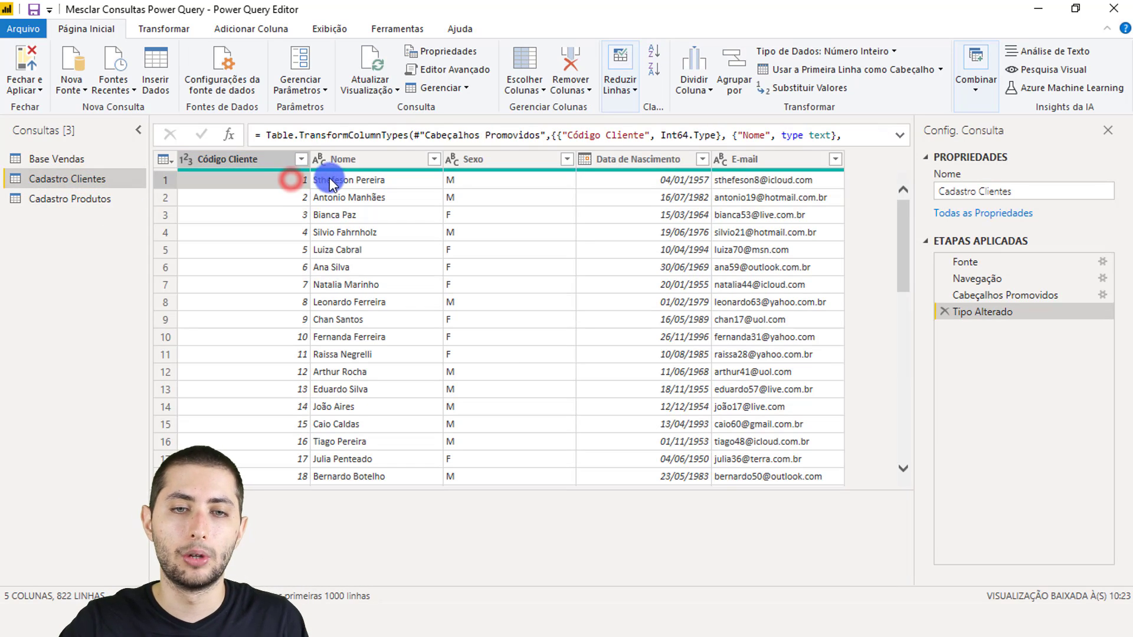
left_click(342, 179)
left_click(508, 181)
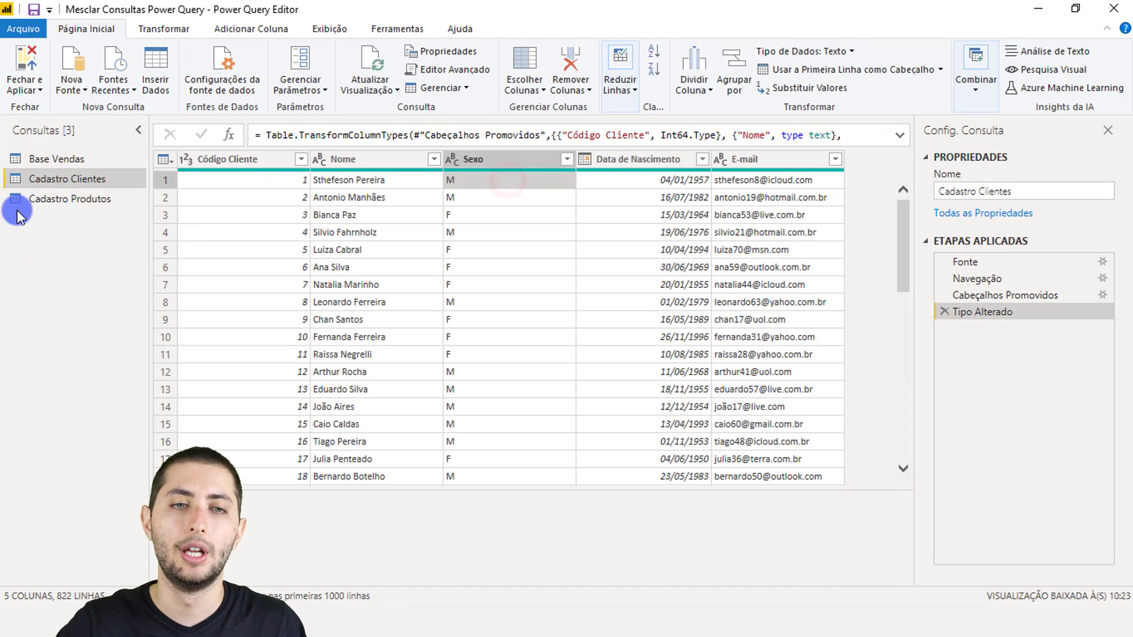
left_click(49, 159)
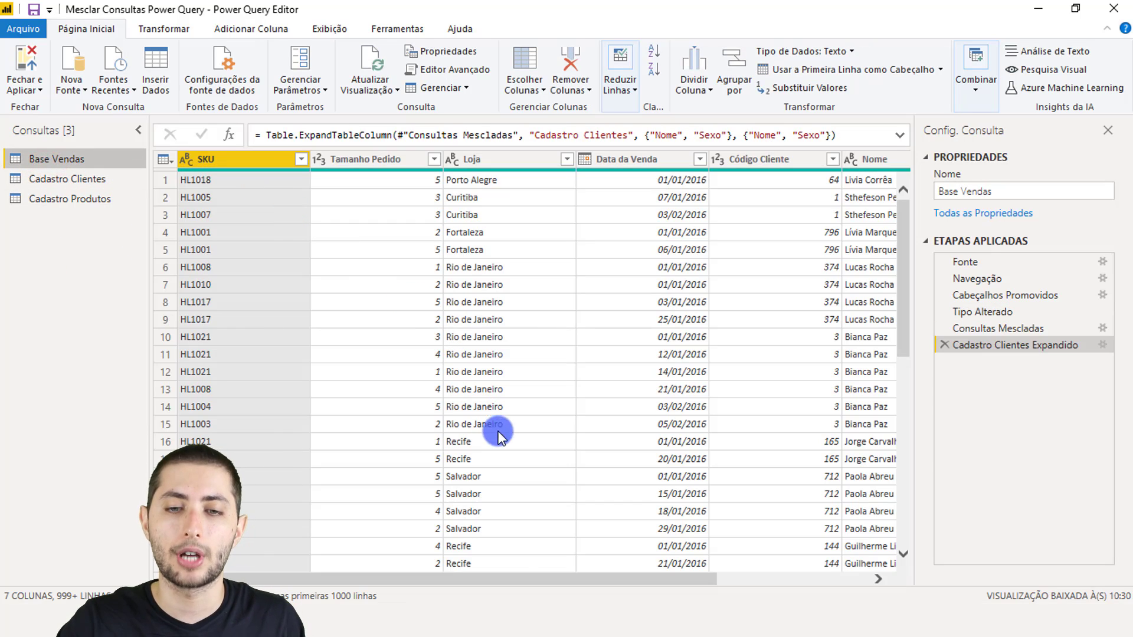
left_click_drag(537, 581, 829, 504)
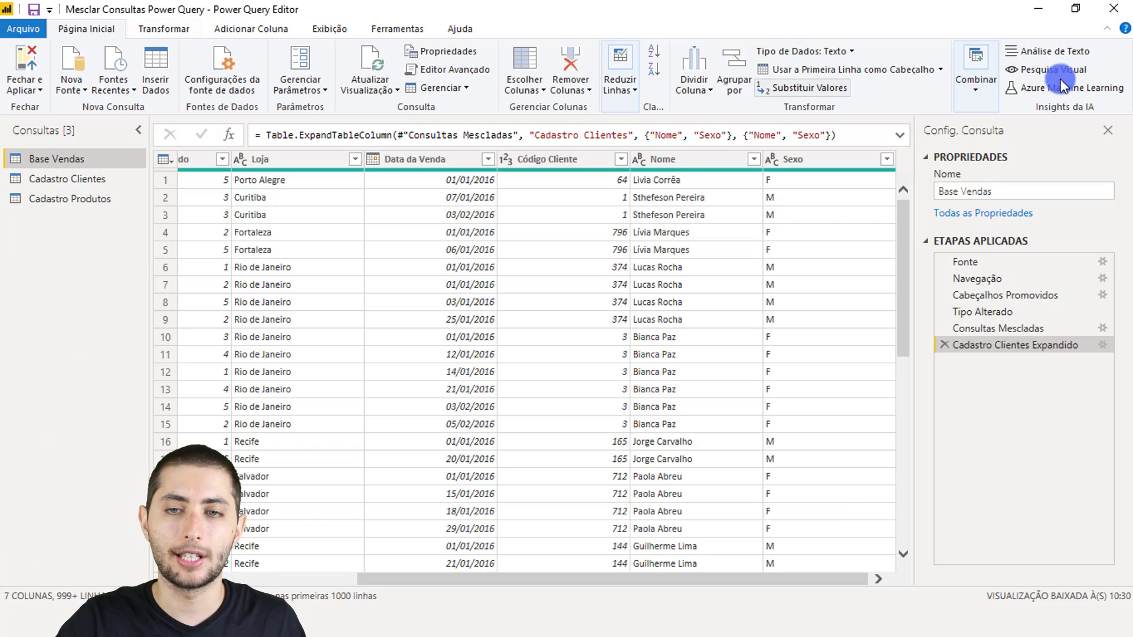
Start another merge within the Base Vendas query, without creating a new one, and choose Cadastro Produtos as the second table
left_click(975, 89)
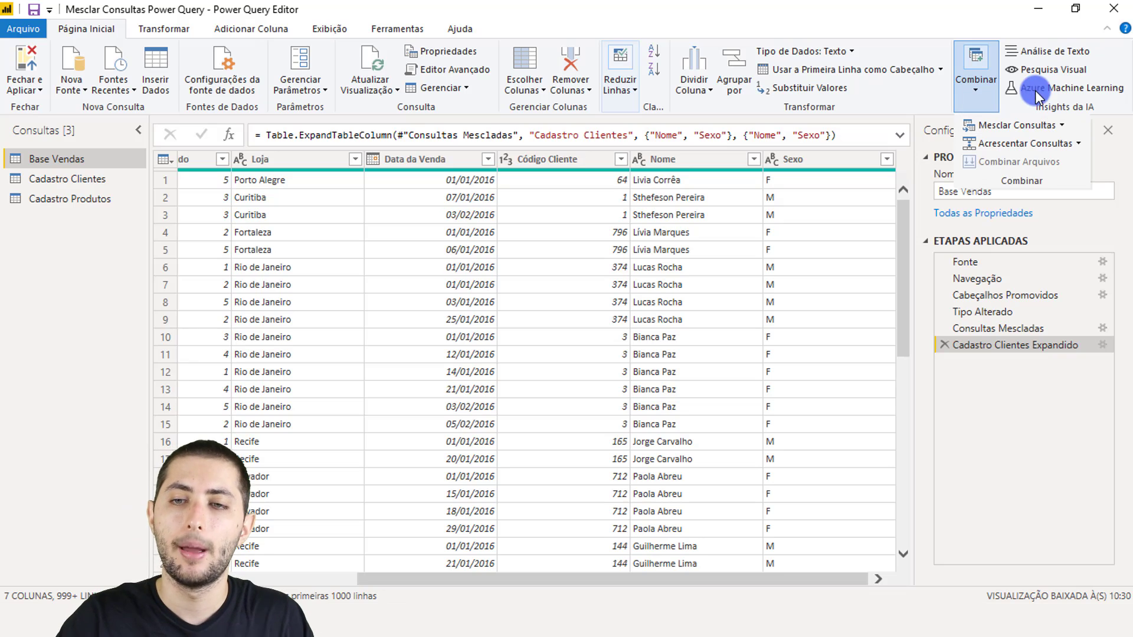
left_click(1062, 126)
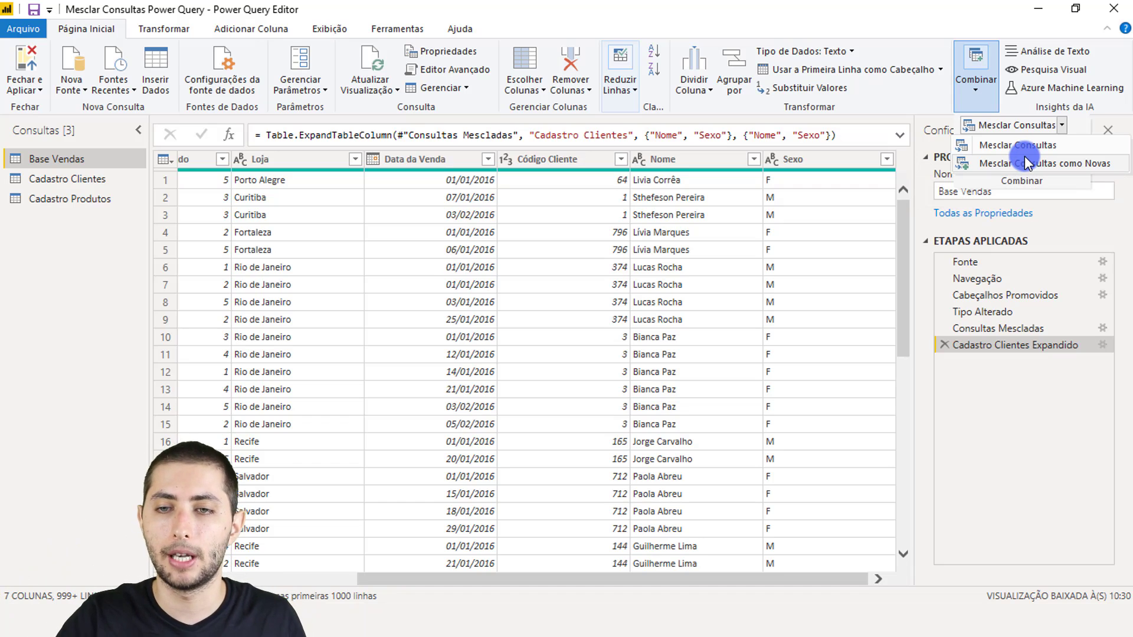
left_click(1083, 146)
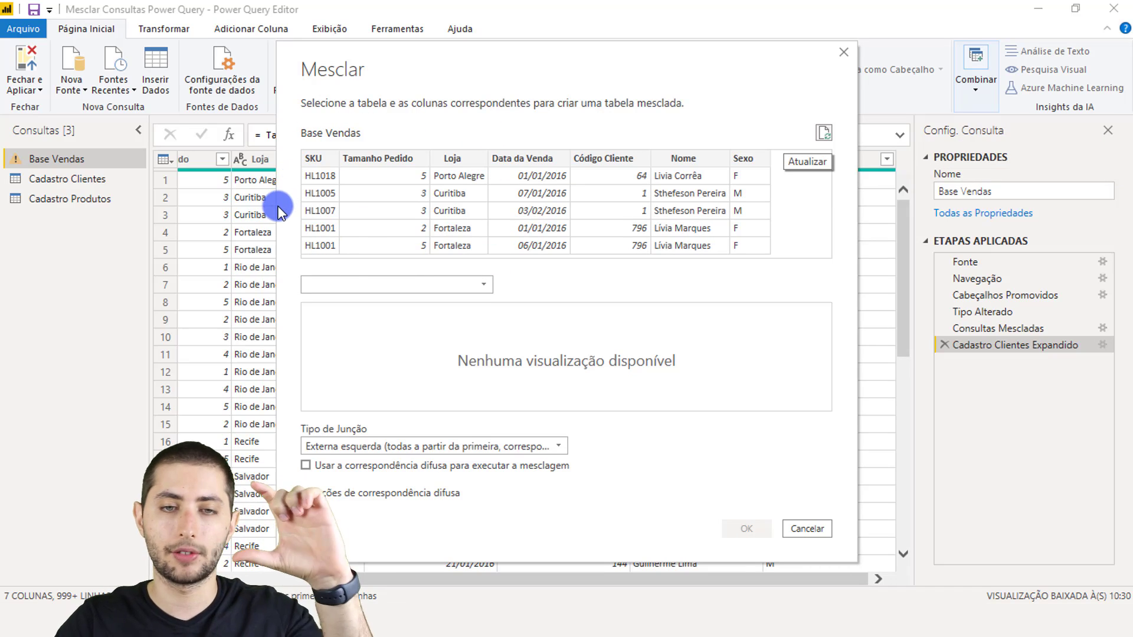
left_click(354, 288)
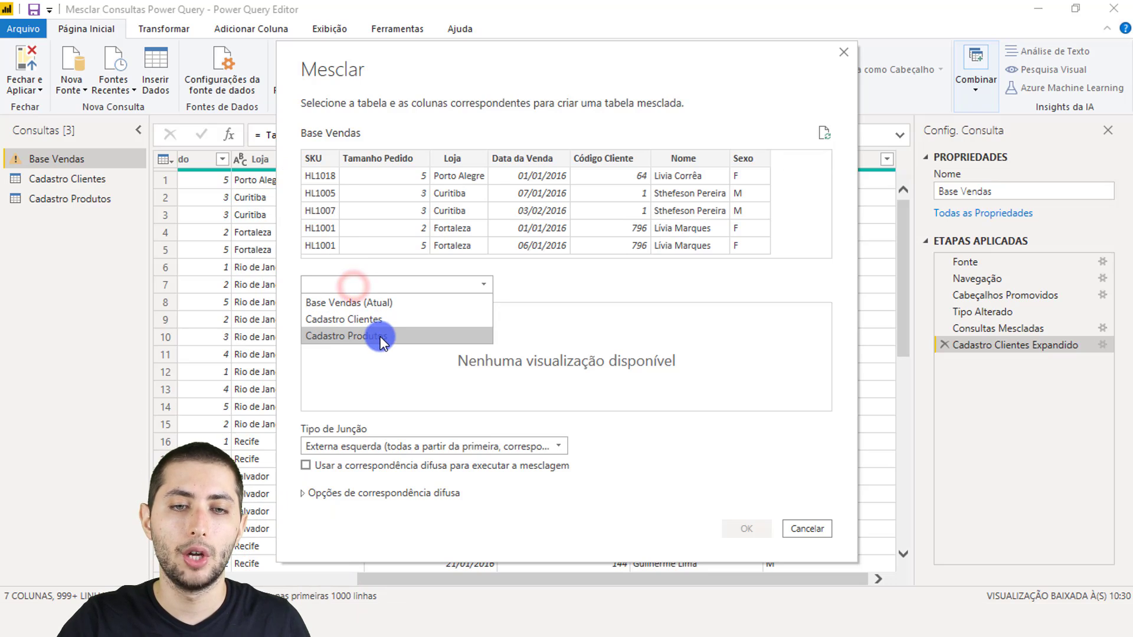
left_click(376, 343)
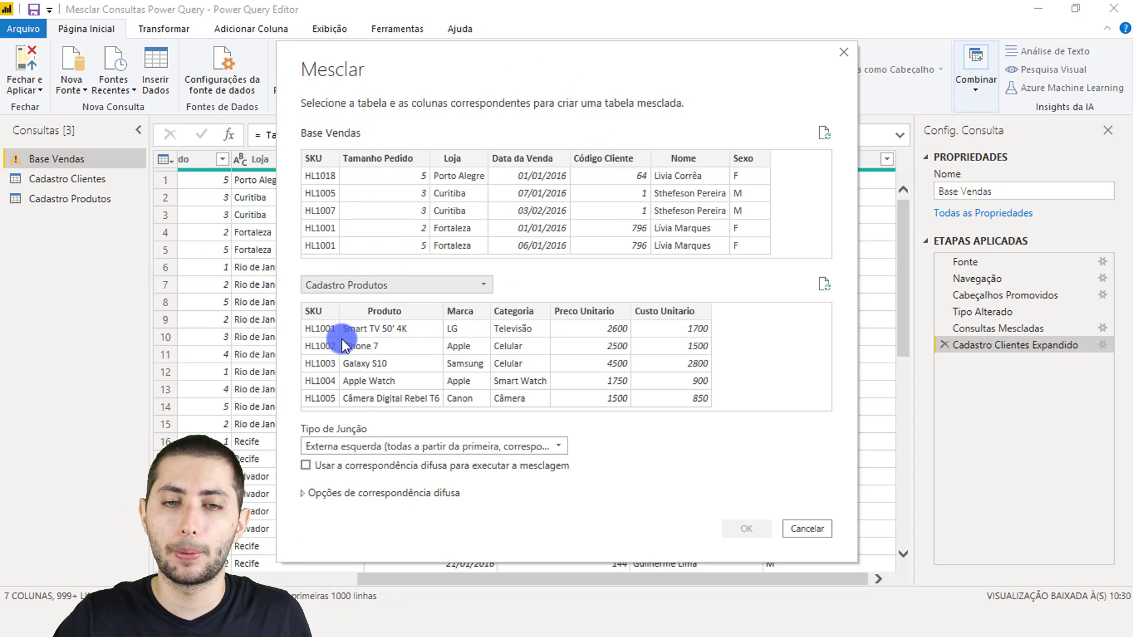
Match Base Vendas and Cadastro Produtos on SKU and apply the merge with the left outer join (Externa esquerda)
left_click(316, 170)
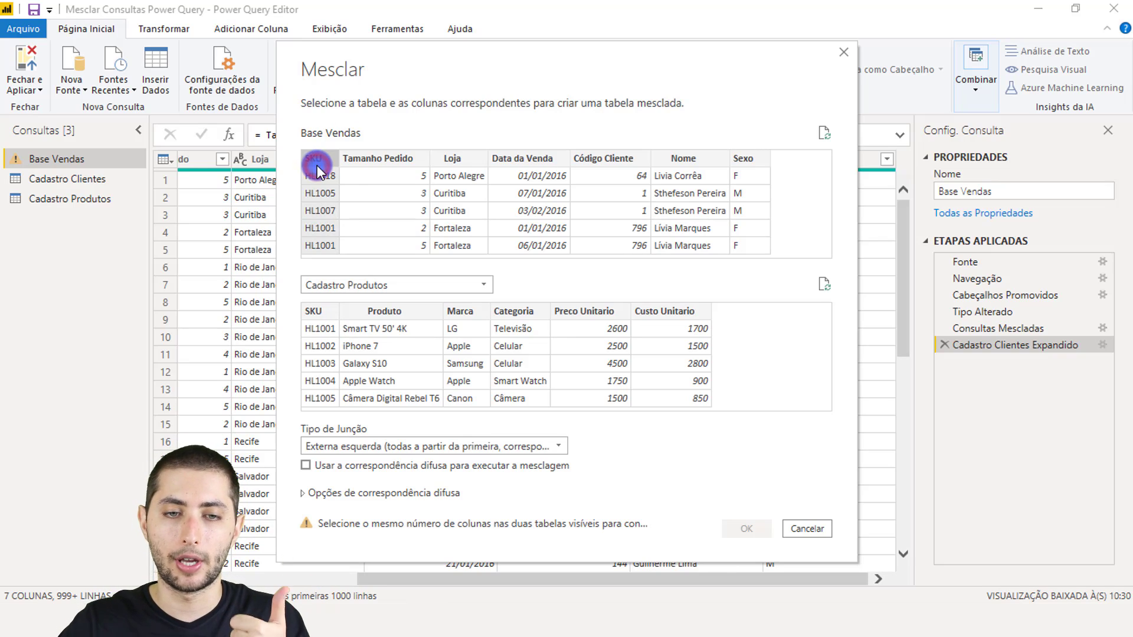
left_click(311, 317)
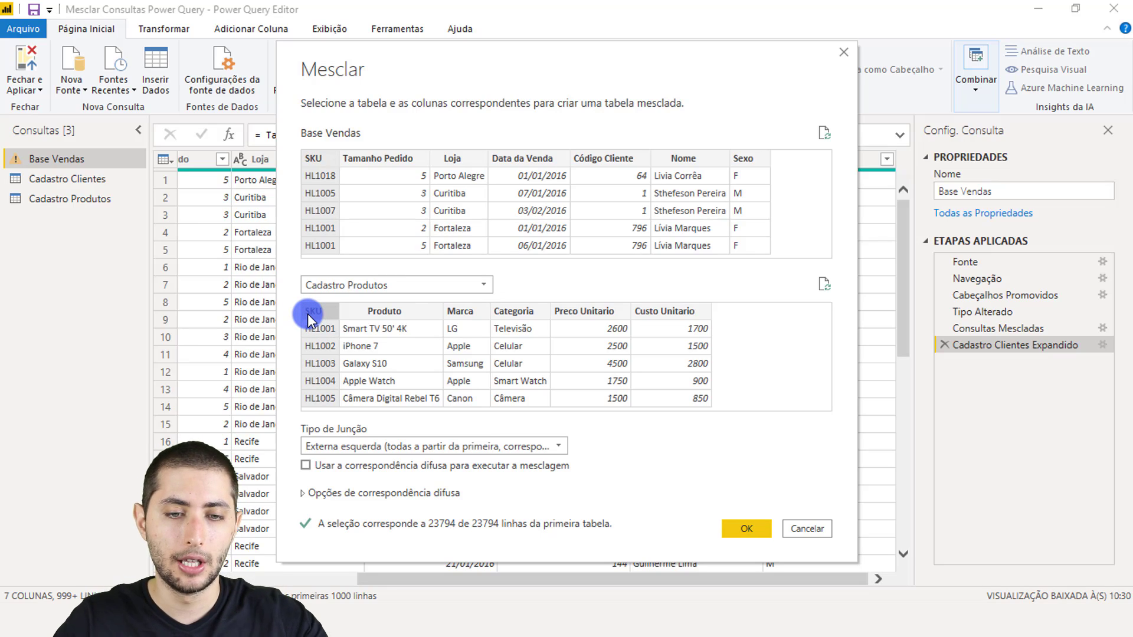
mouse_move(288, 508)
left_mouse_down()
mouse_move(443, 541)
mouse_move(609, 529)
left_mouse_up()
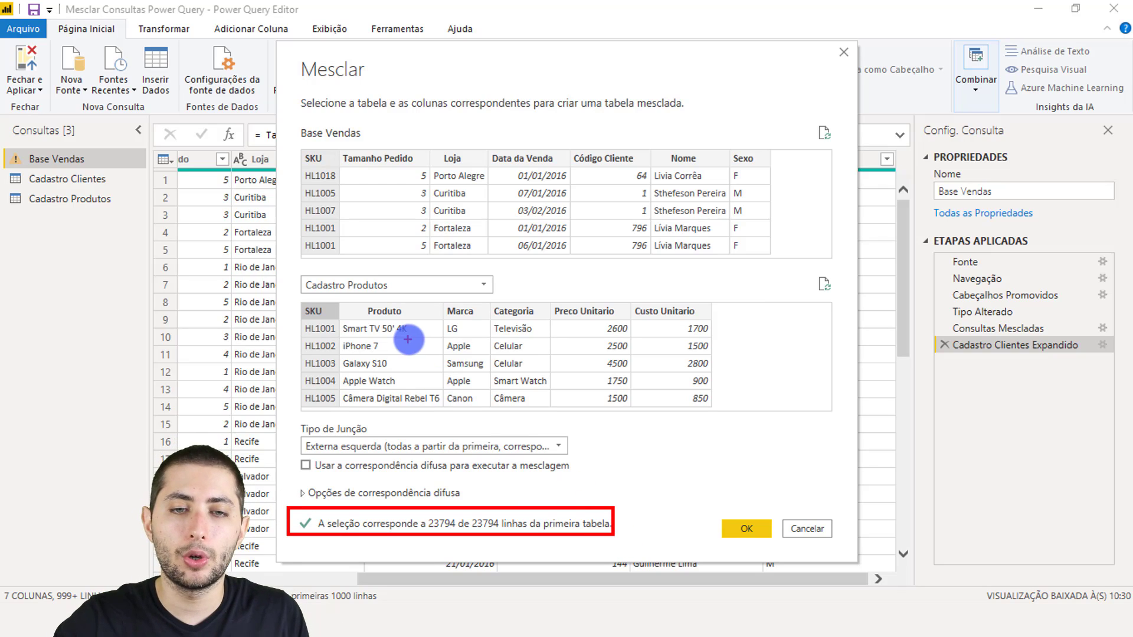
left_click(296, 171)
left_click(298, 195)
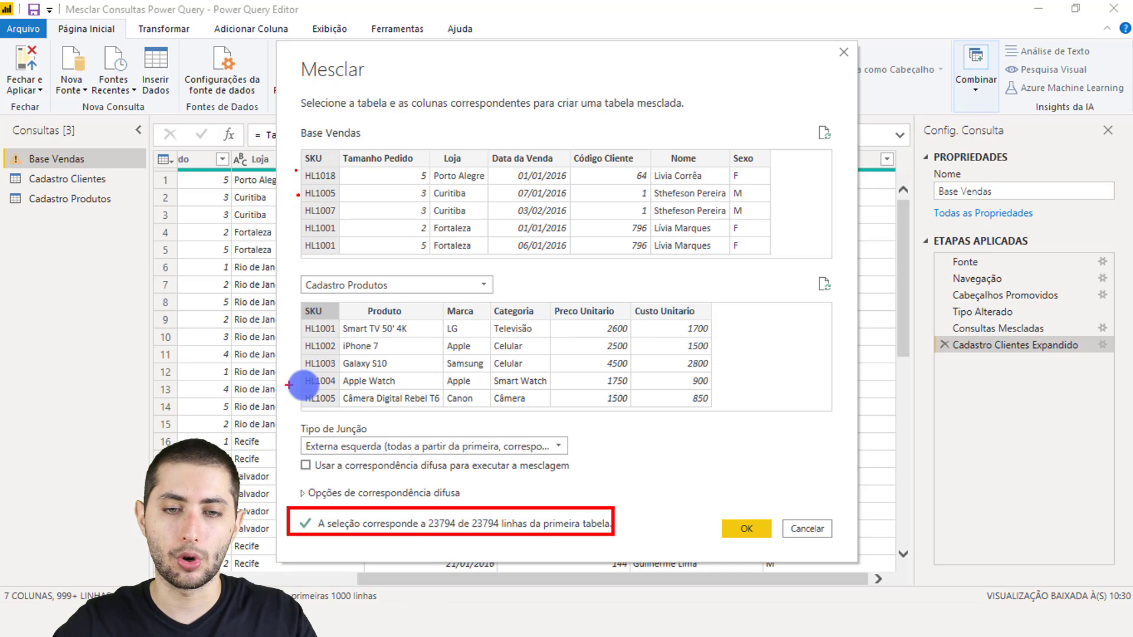
left_click(738, 530)
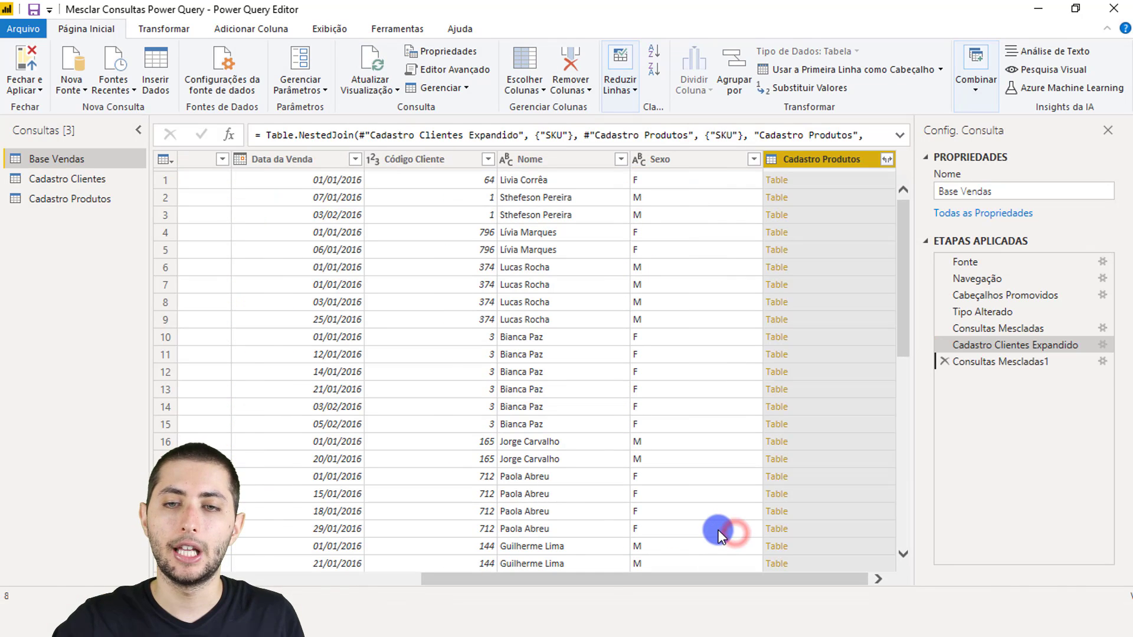
Expand the merged Cadastro Produtos column to only Marca and Preco Unitario, without the original column name as prefix
left_click(887, 159)
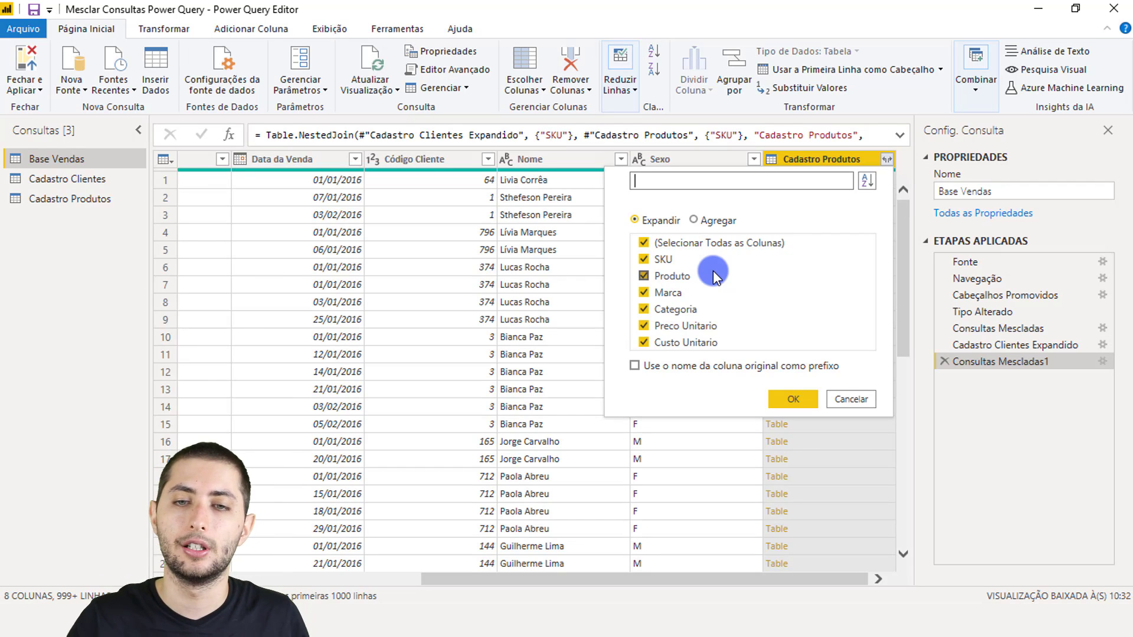
left_click(697, 242)
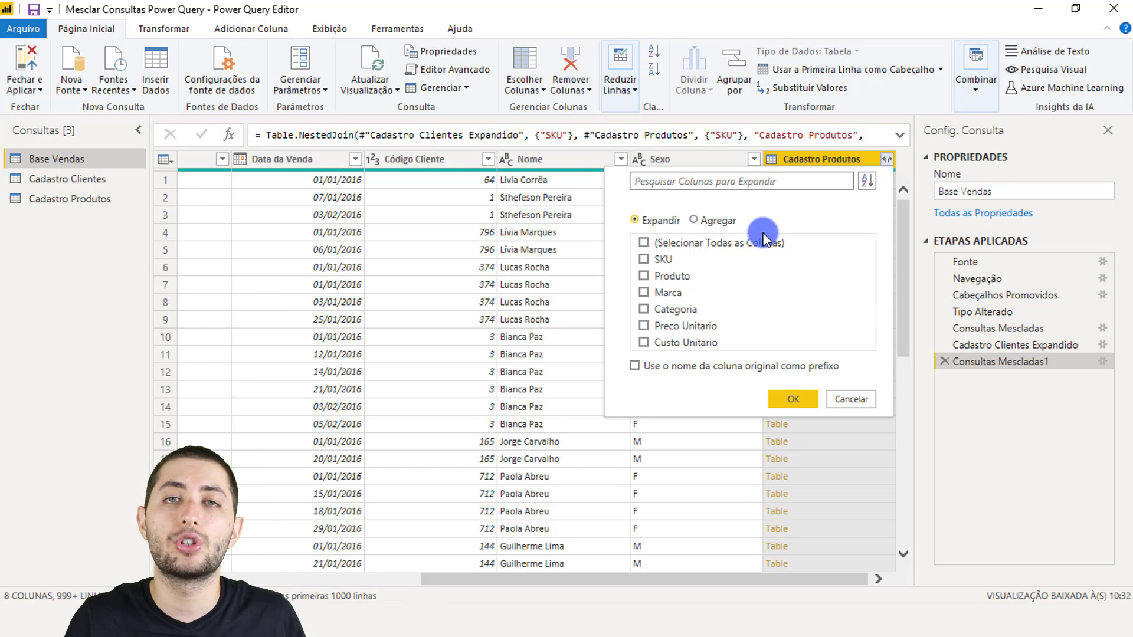
left_click(677, 298)
left_click(697, 328)
left_click(791, 396)
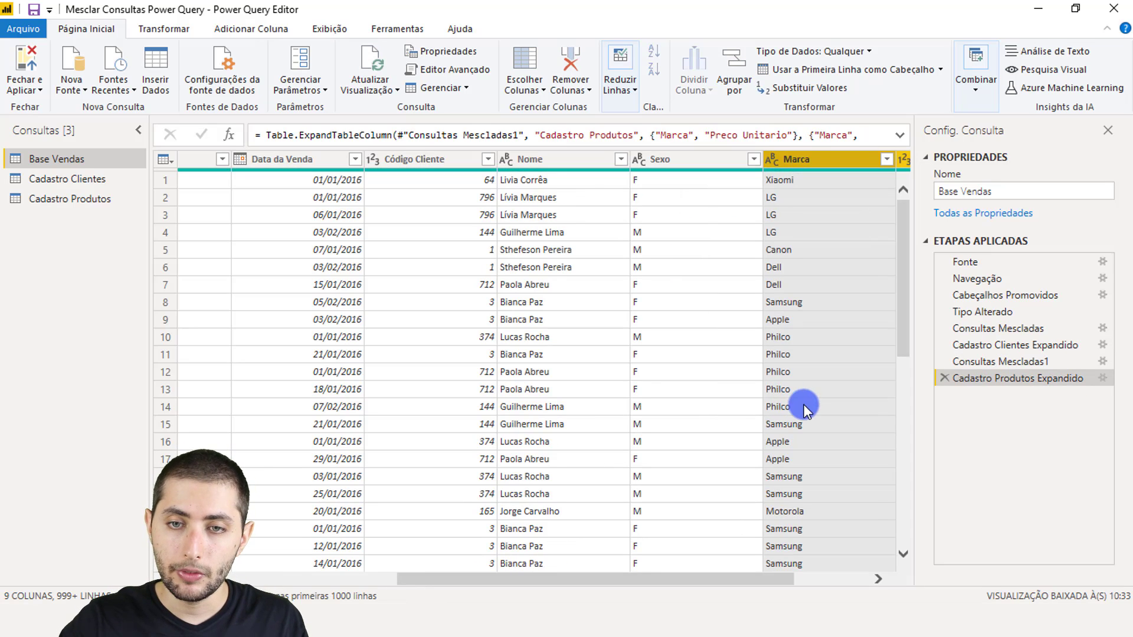
Check the merged Marca and Preco Unitario values for SKU HL1001 in Base Vendas against the Cadastro Produtos query
left_click_drag(693, 577, 767, 578)
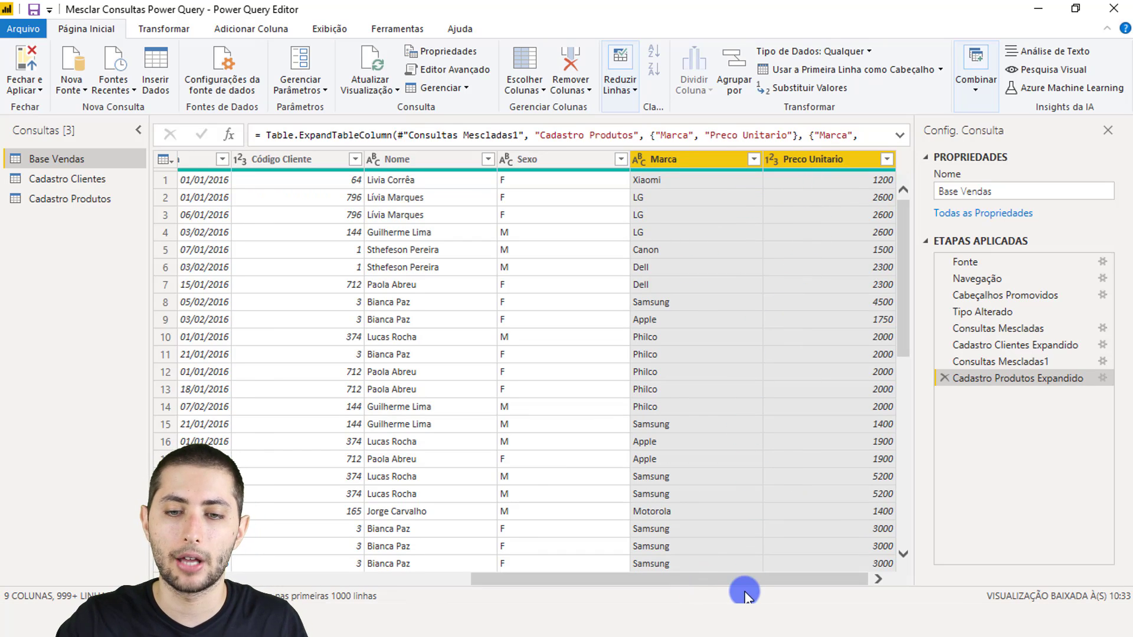
scroll(745, 581, "left", 6)
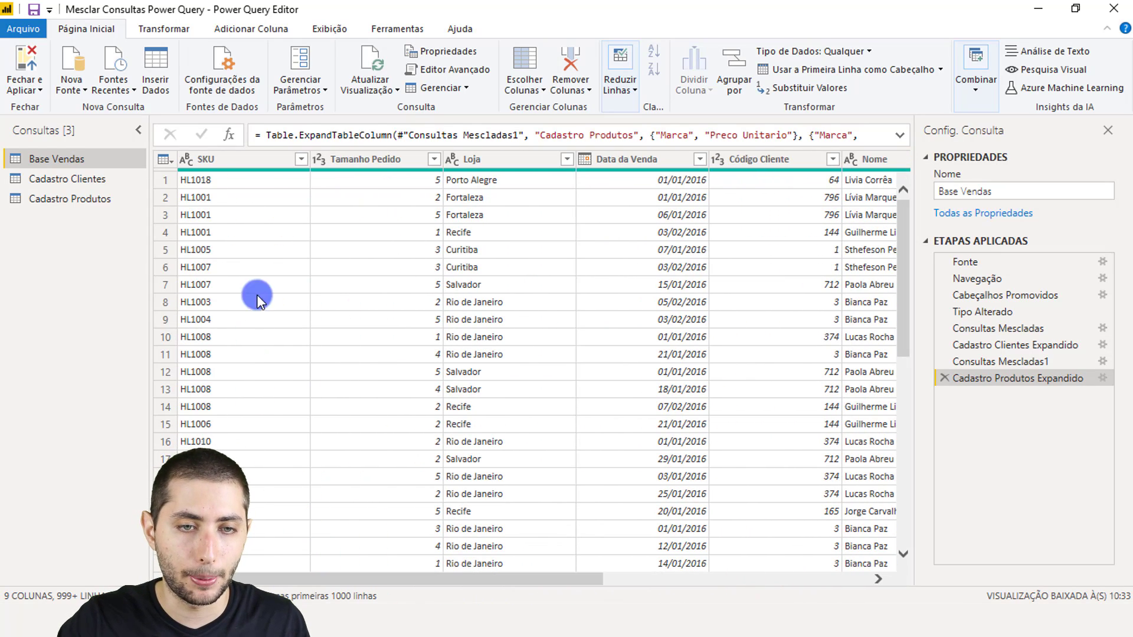
left_click(189, 197)
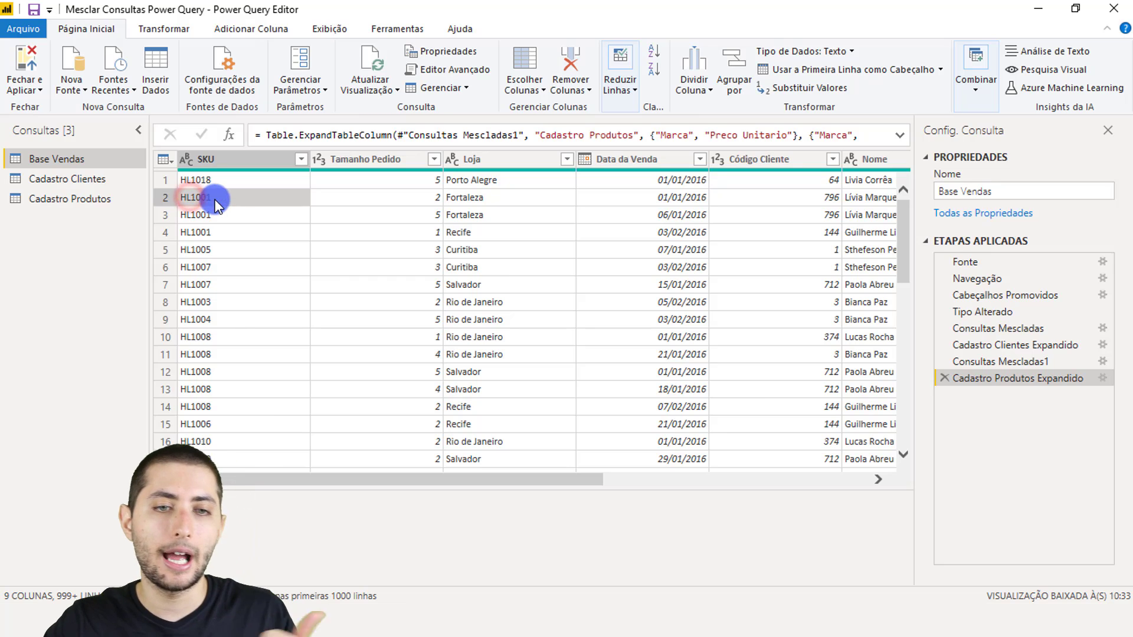
left_click(464, 494)
left_click_drag(457, 480, 741, 423)
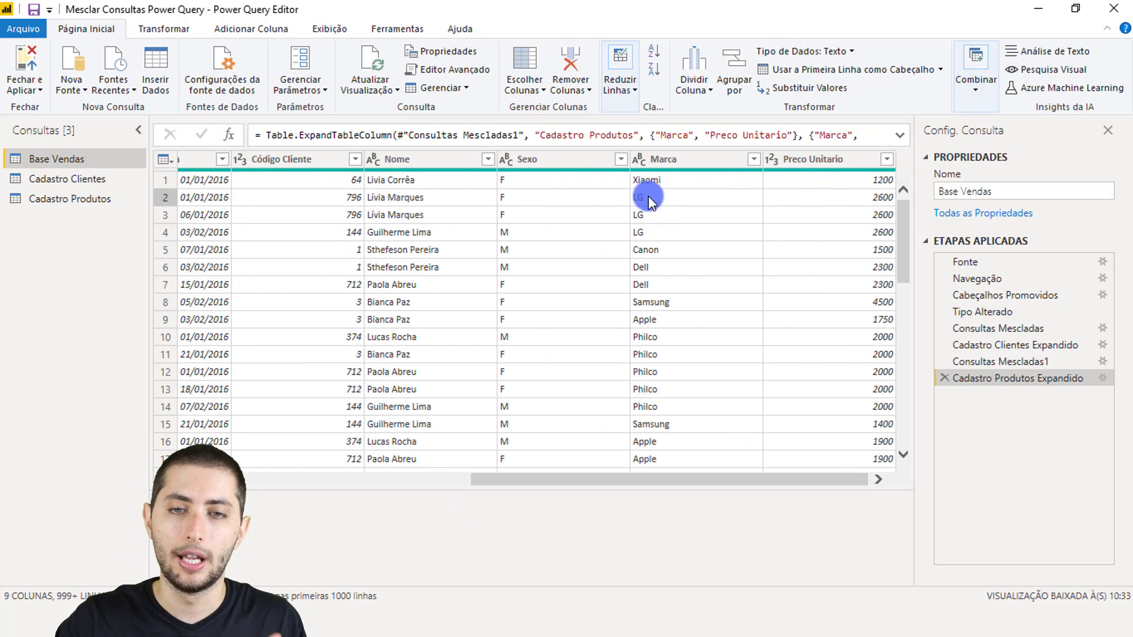
left_click(815, 198)
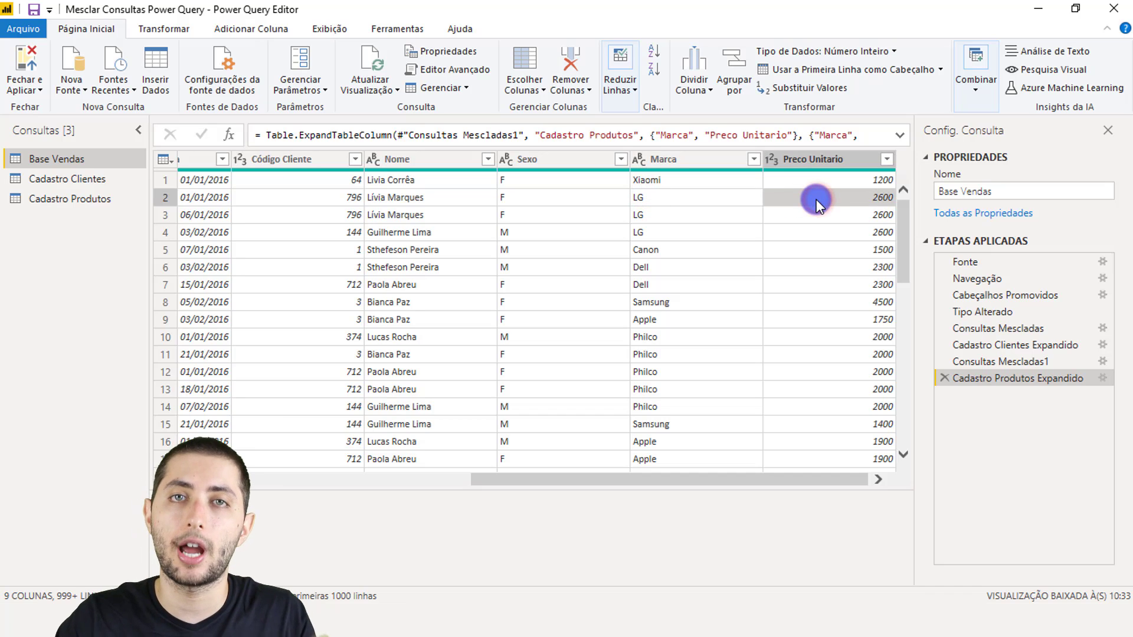
left_click(109, 200)
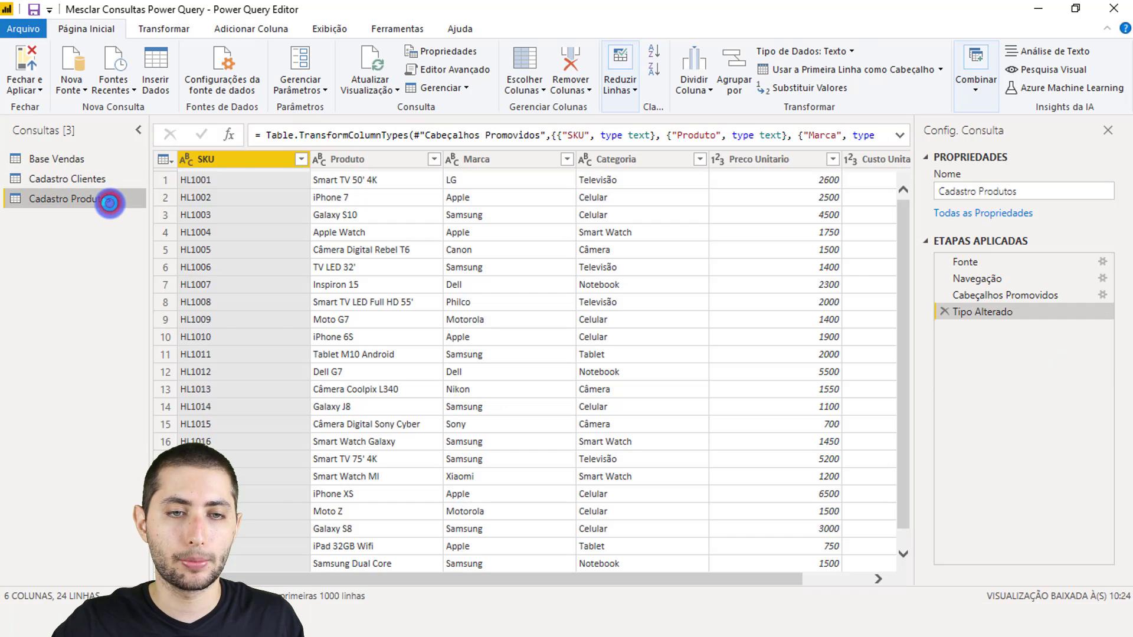
left_click(236, 178)
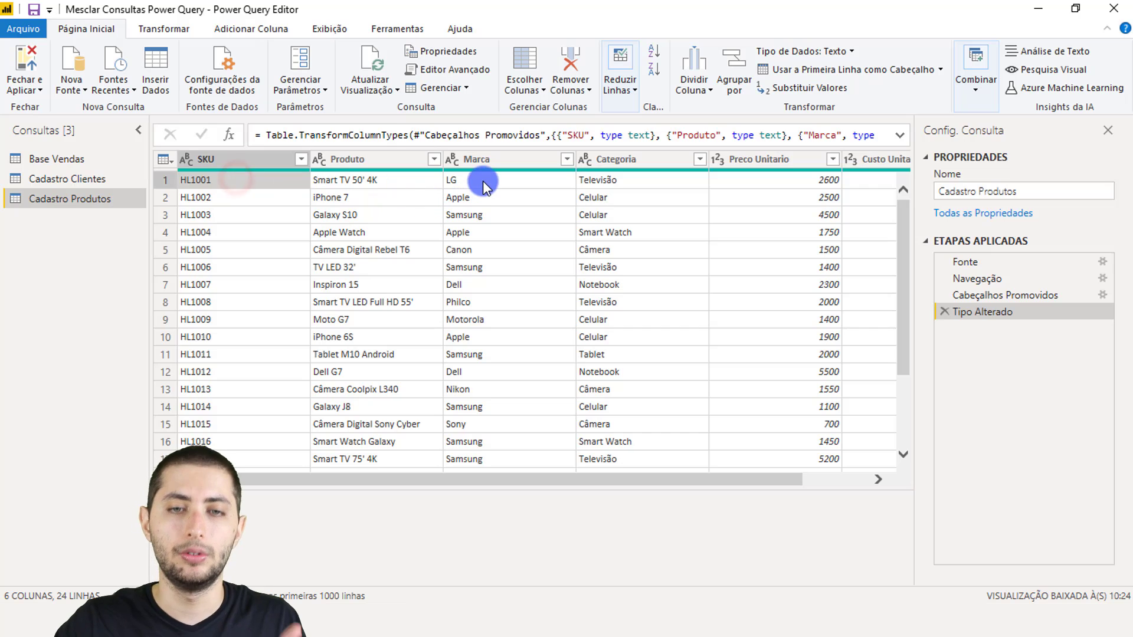
left_click(482, 180)
left_click(794, 180)
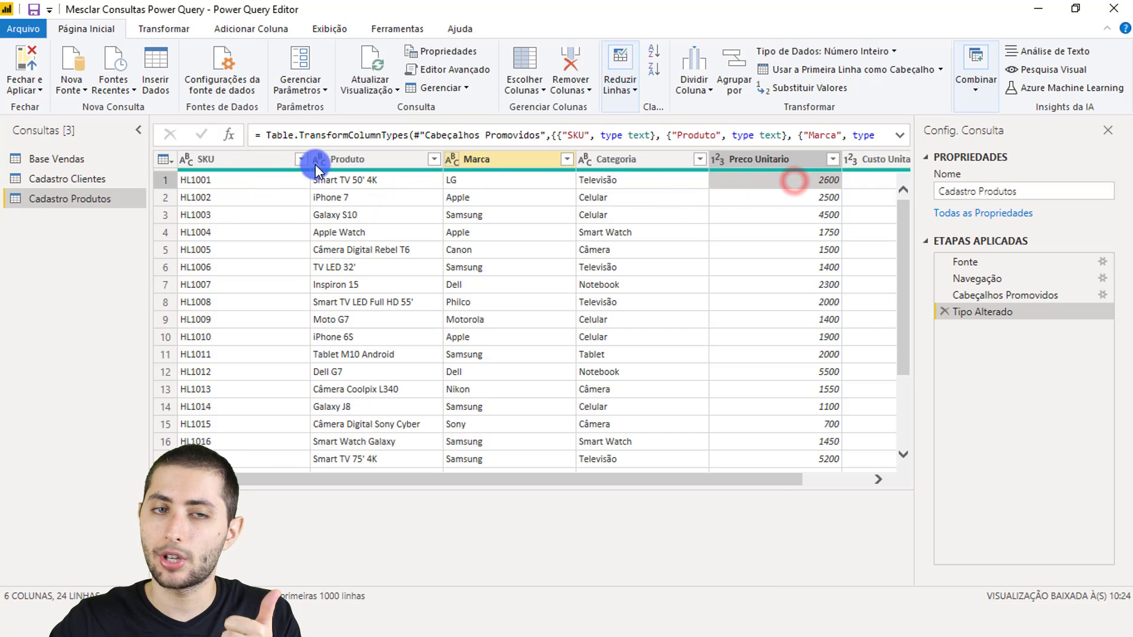
Start a conditional column in the Base Vendas query and name it Valor Desconto
left_click(54, 160)
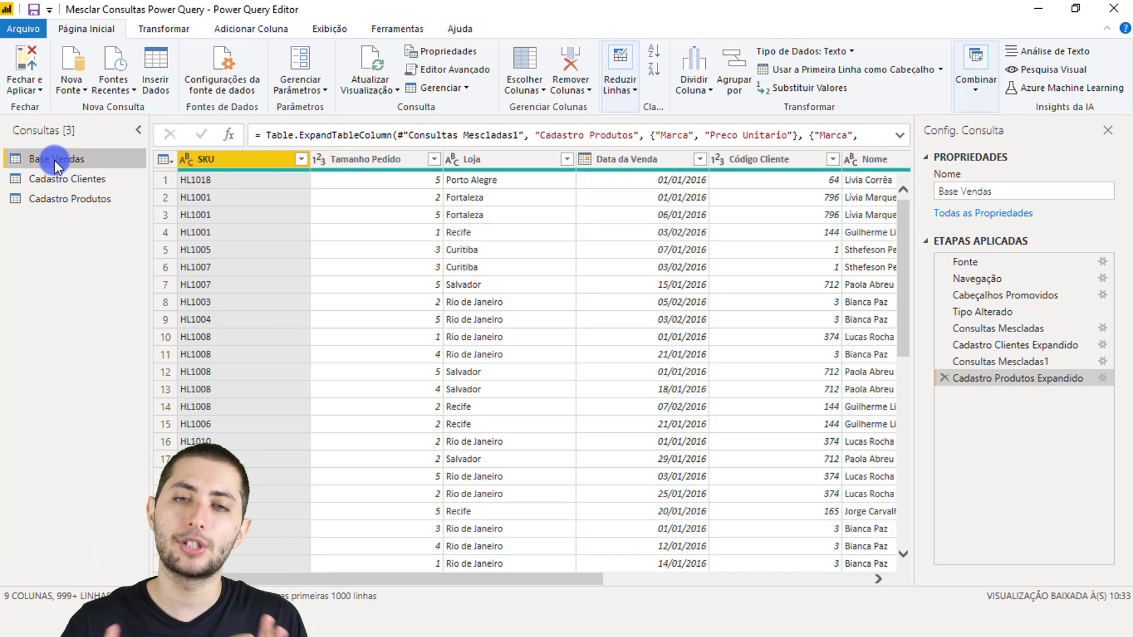
left_click_drag(484, 583, 698, 555)
left_click(636, 155)
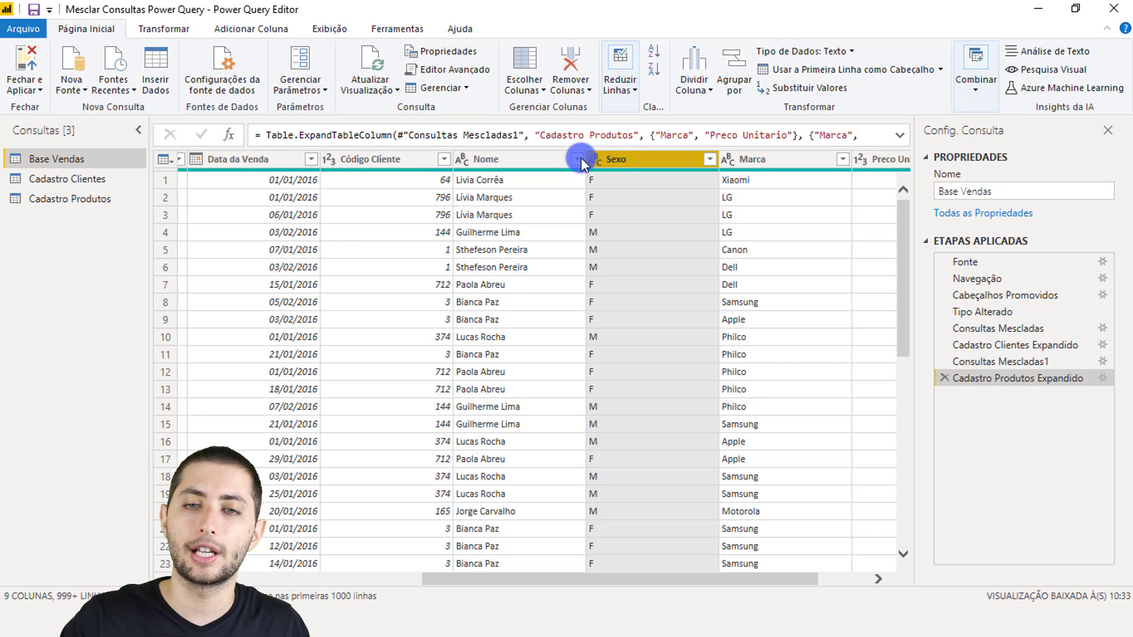
left_click(224, 29)
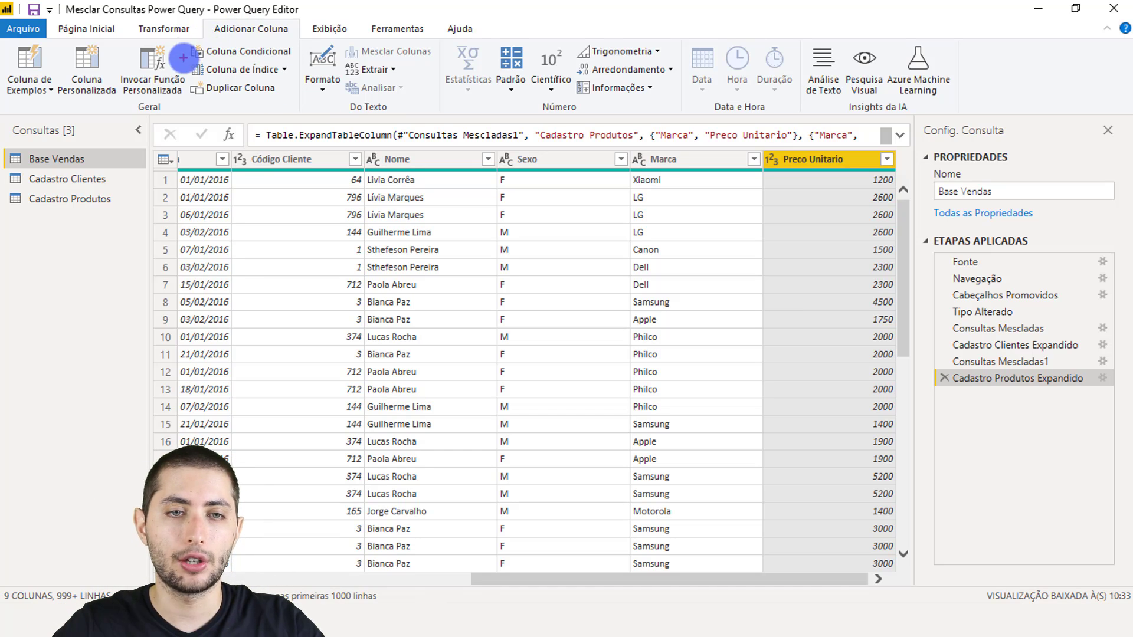
left_click_drag(182, 41, 299, 60)
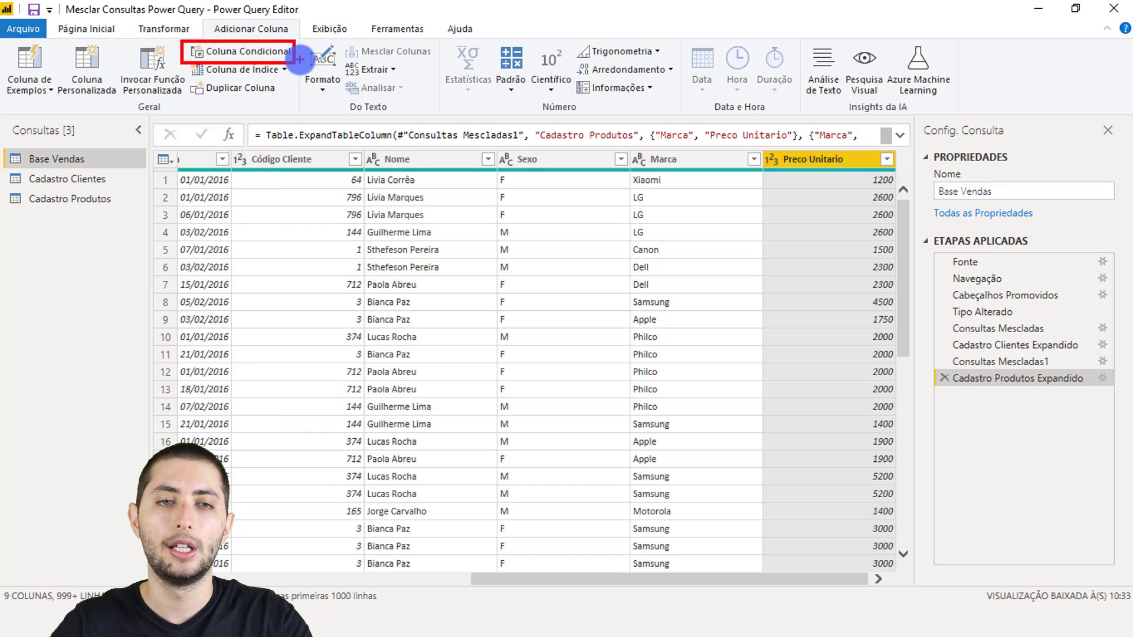
left_click(221, 54)
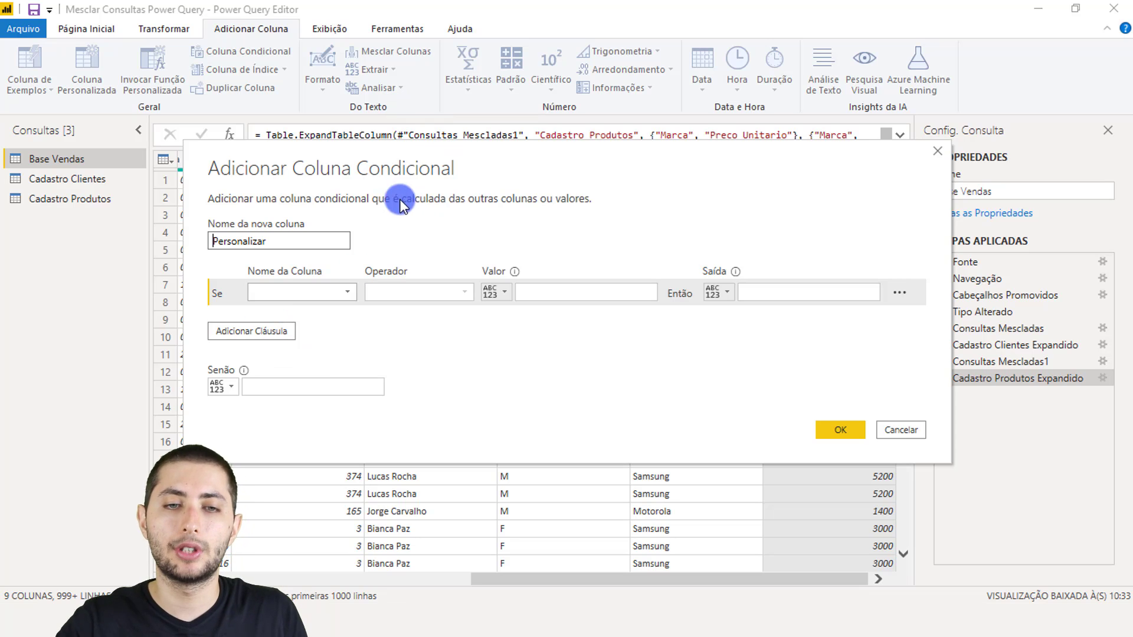
left_click_drag(317, 240, 195, 251)
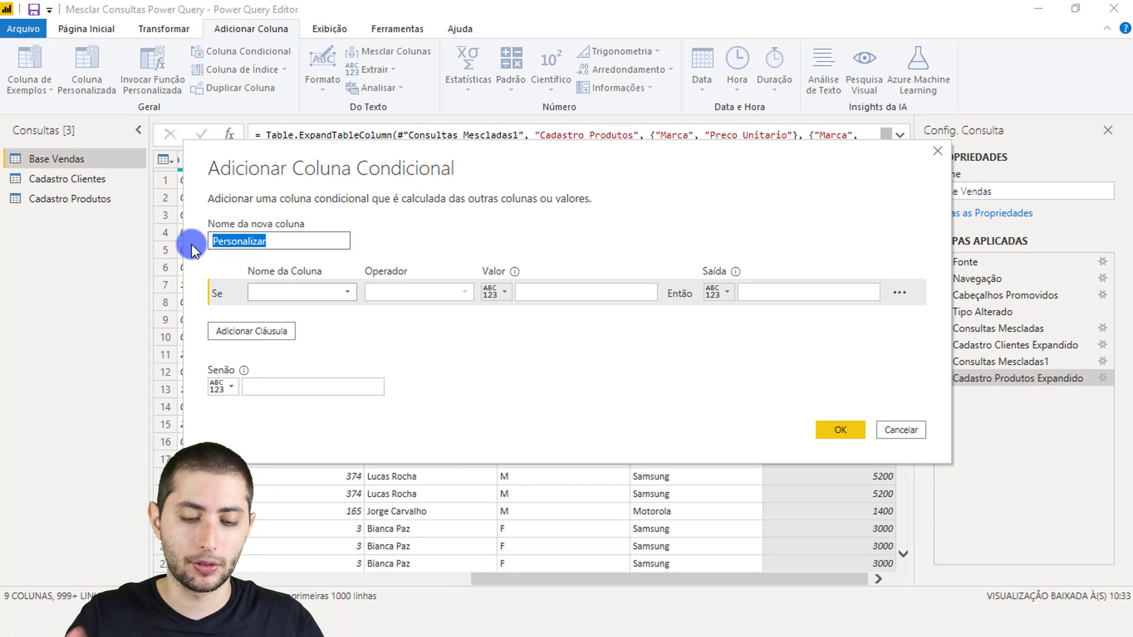
type("Valor")
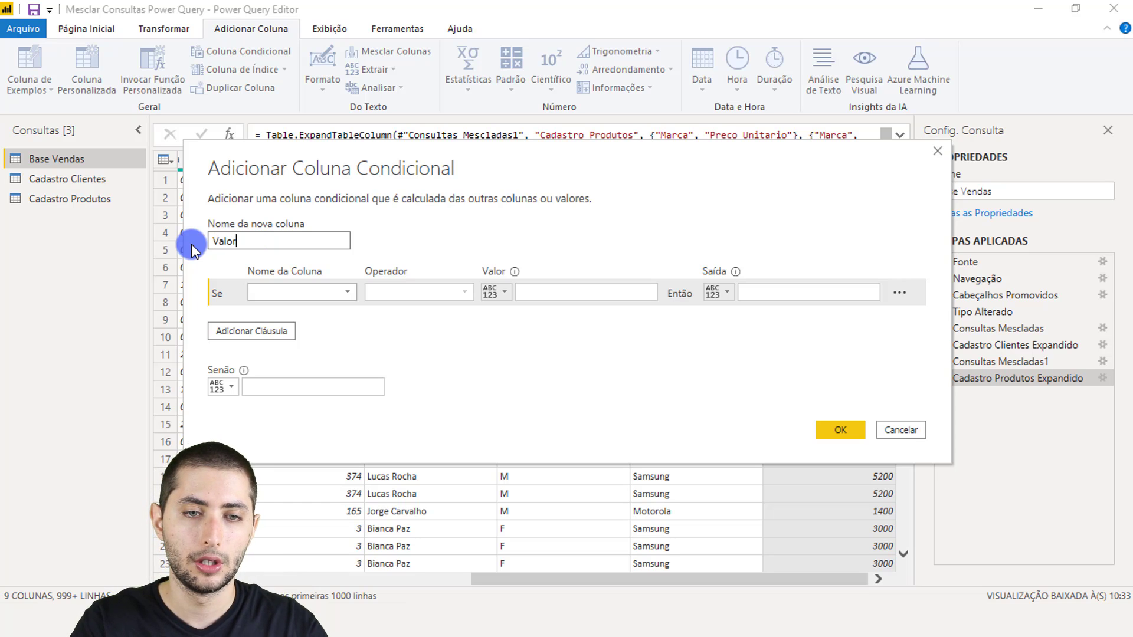
type(" Desconto")
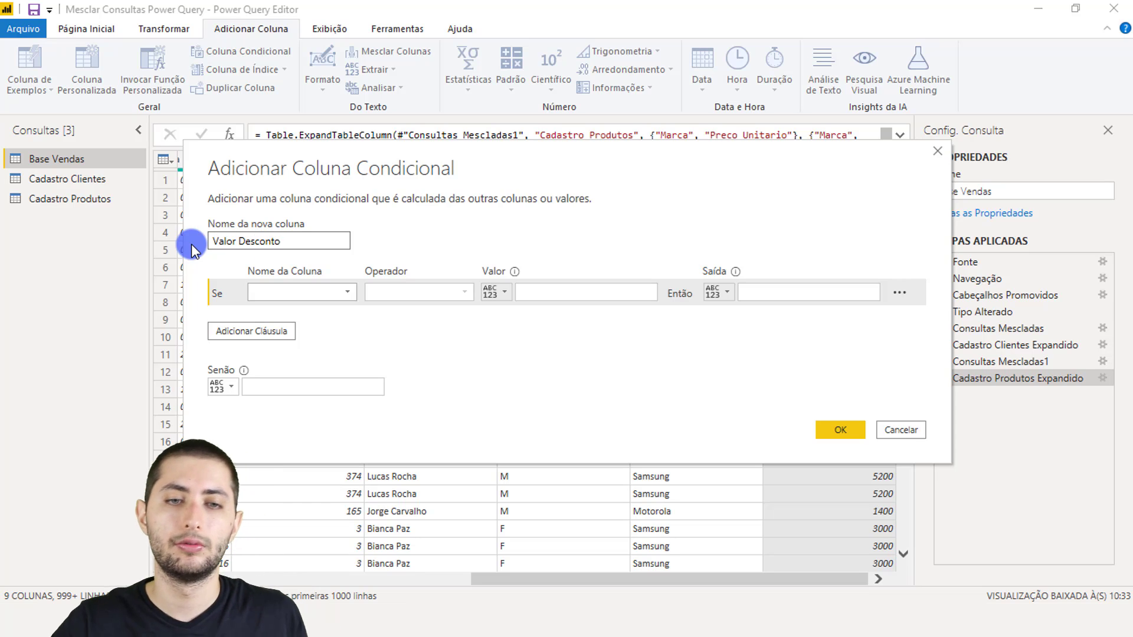
Define the condition so that Sexo equal to (igual a) F outputs 0,8
left_click(293, 290)
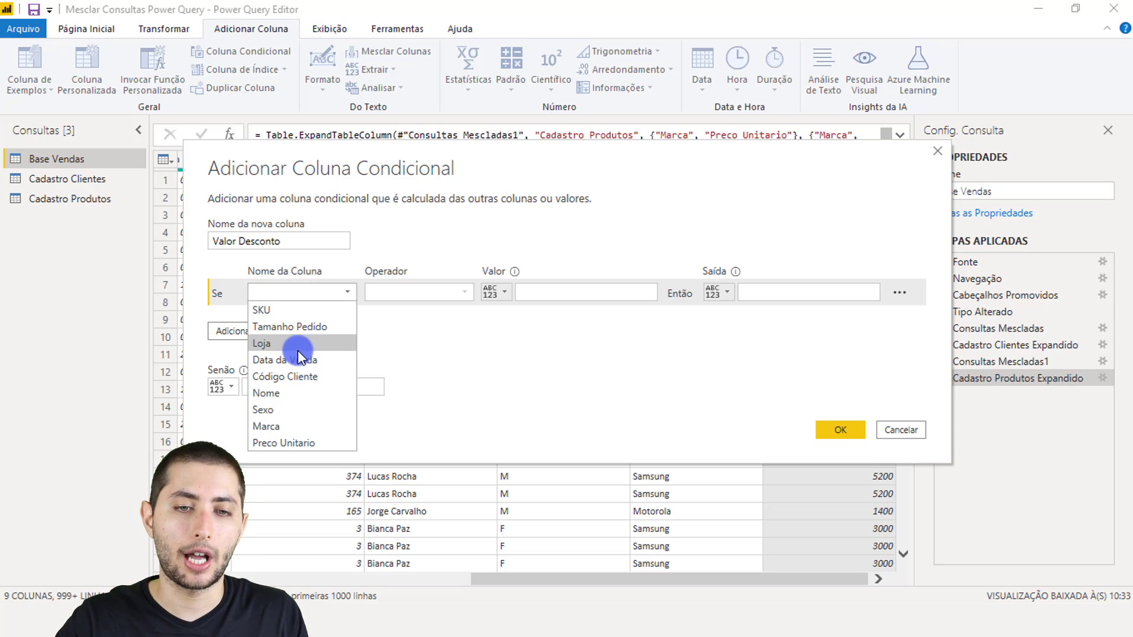
left_click(294, 411)
left_click(538, 290)
type("F")
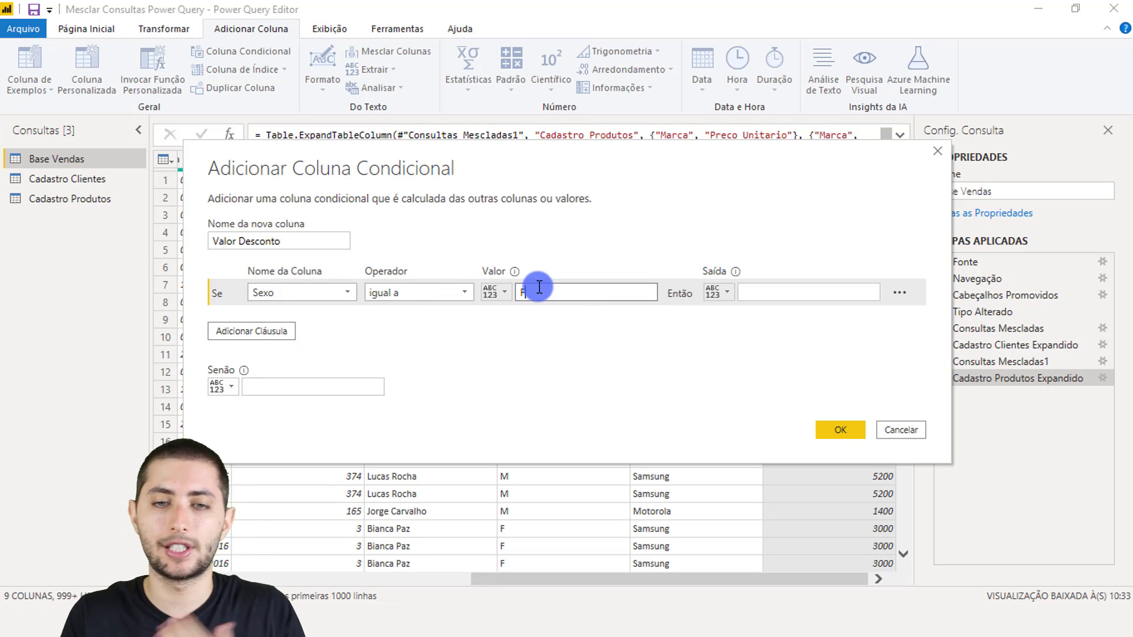
left_click(773, 294)
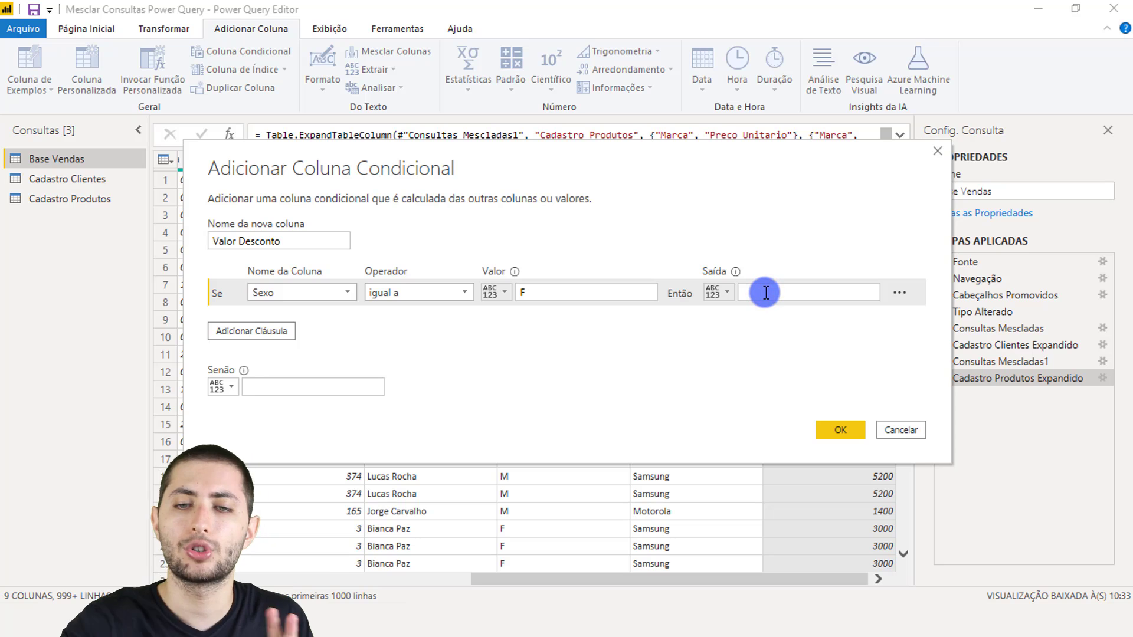
left_click(765, 293)
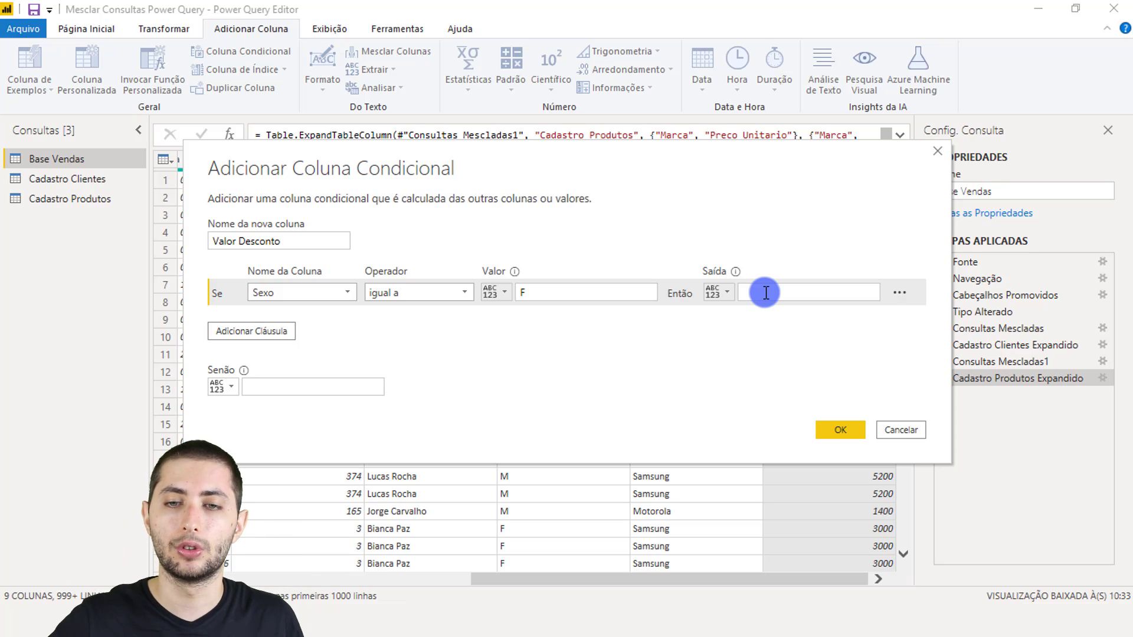
type("0,8")
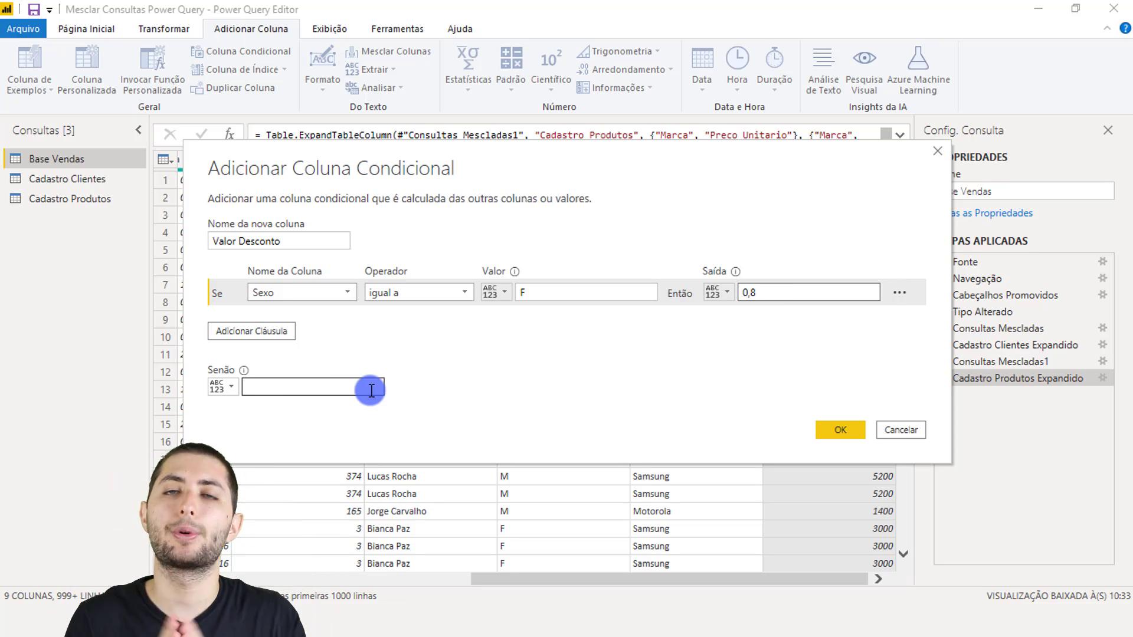
Set the Senão (else) value to 1 and create the conditional column
left_click(372, 391)
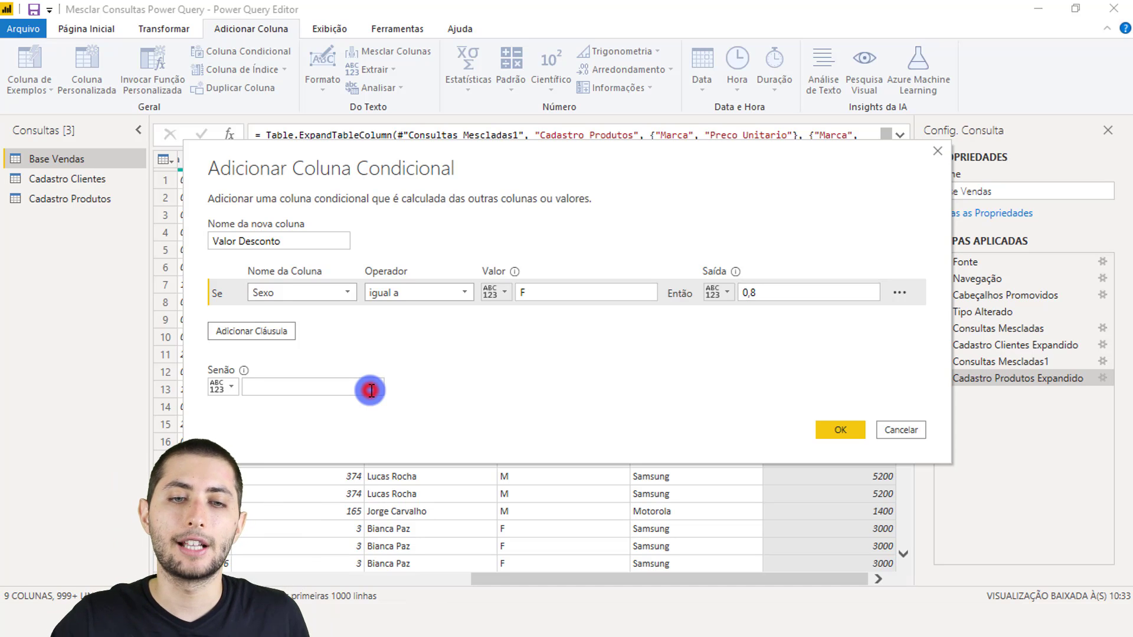
key("Tab")
key("Tab")
key("Tab")
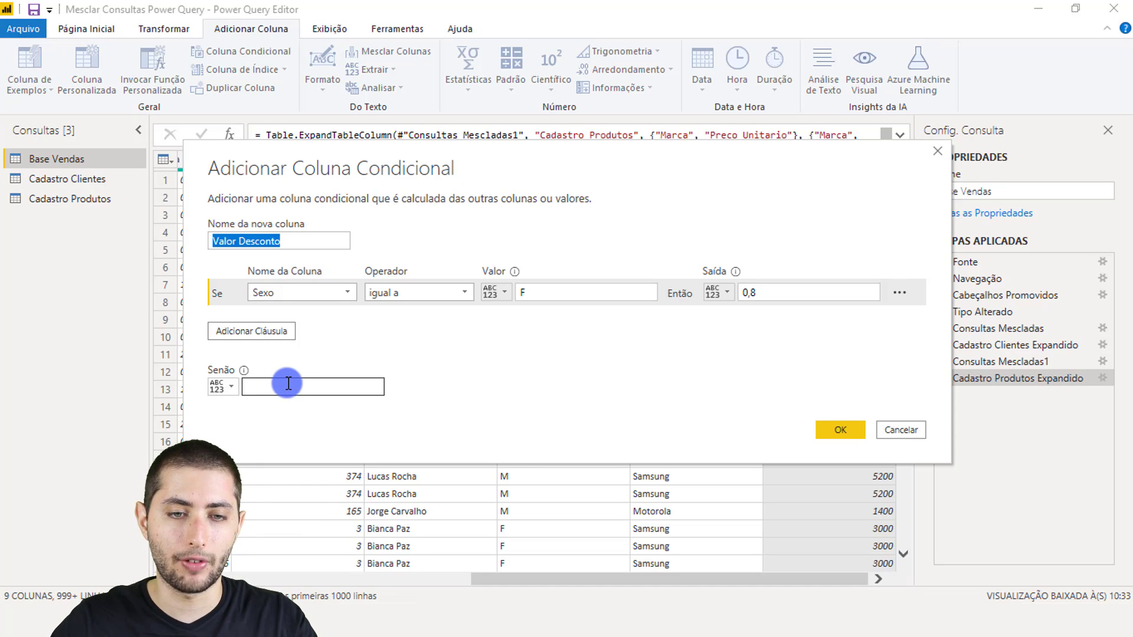
key("Tab")
key("Tab")
key("Tab")
key("Tab")
key("Tab")
key("Tab")
key("Tab")
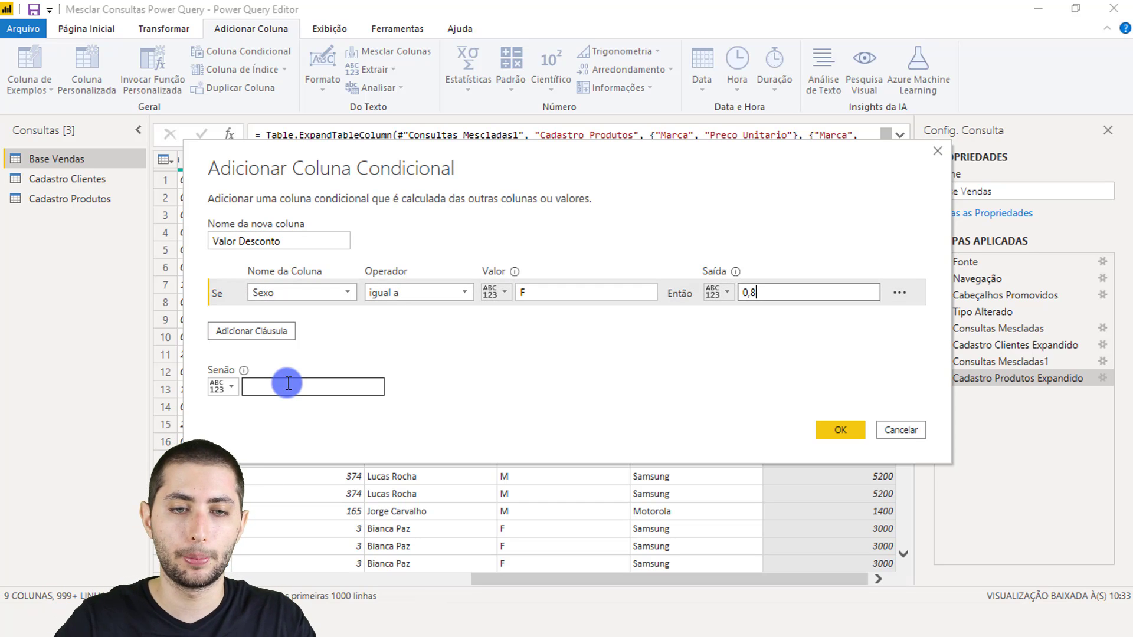
left_click(288, 383)
type("1")
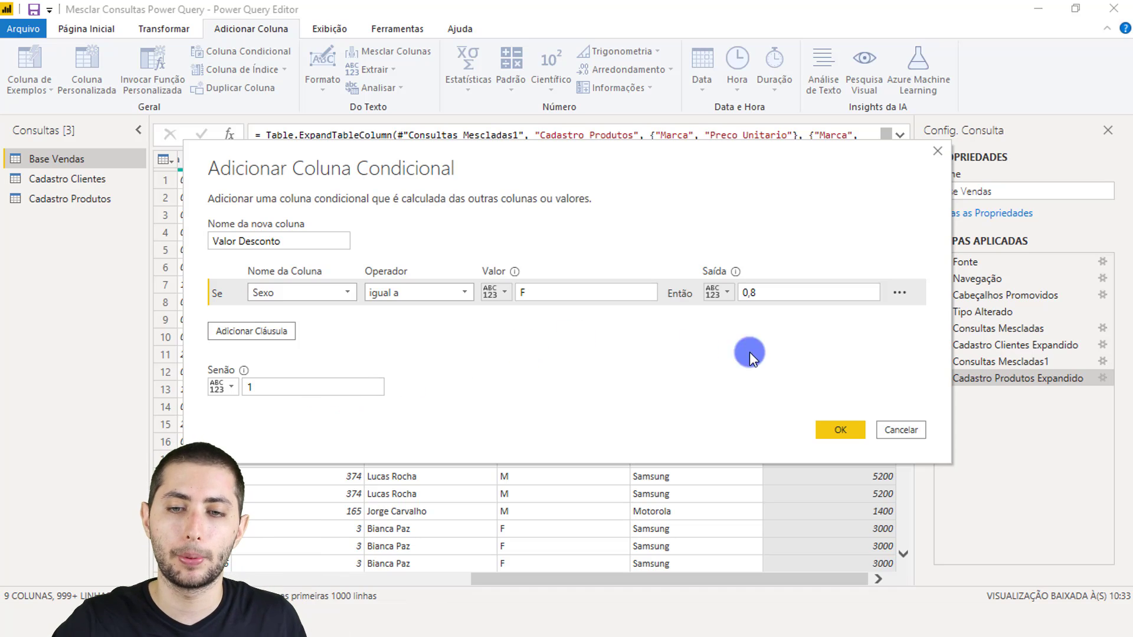
left_click(839, 429)
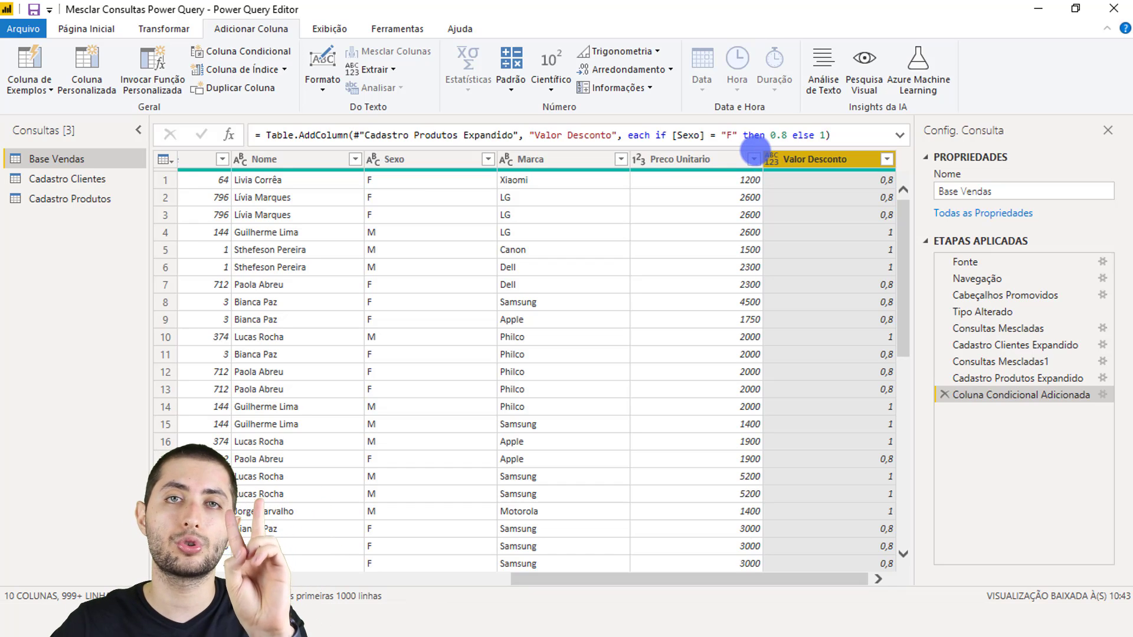
Change Valor Desconto to the decimal number type and add a column multiplying Preco Unitario by Valor Desconto
left_click(770, 160)
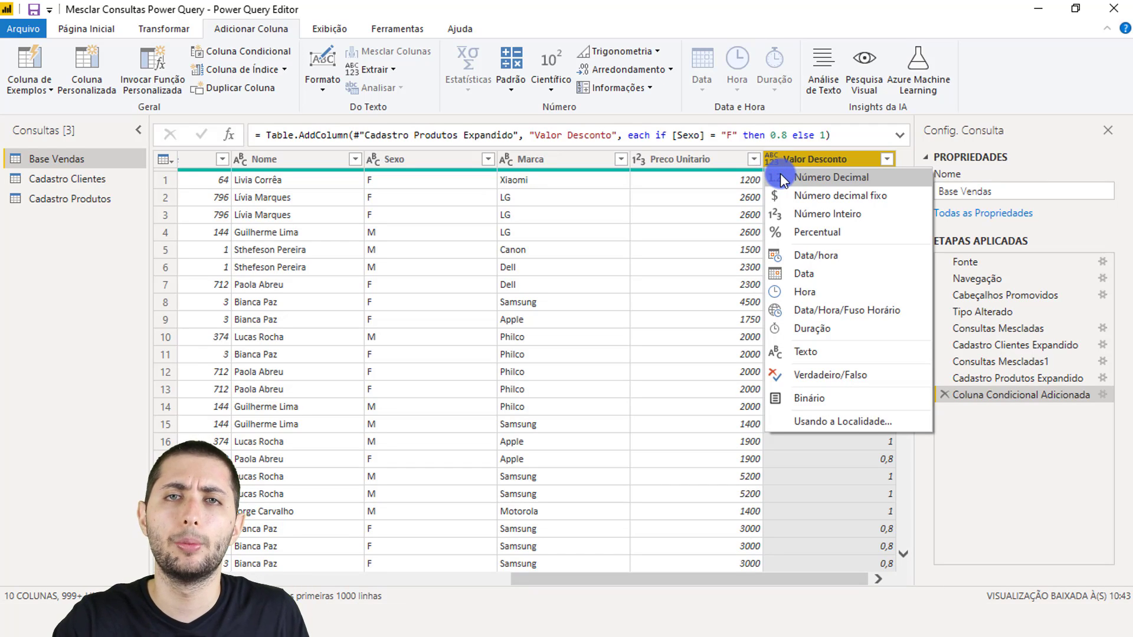
left_click(783, 178)
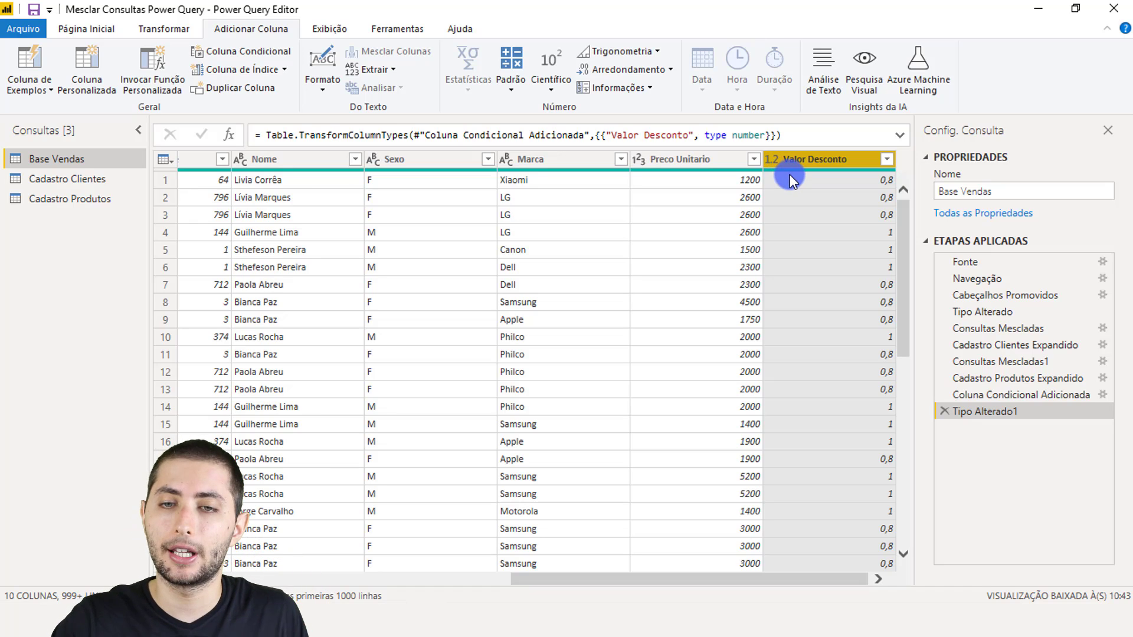
left_click(686, 159)
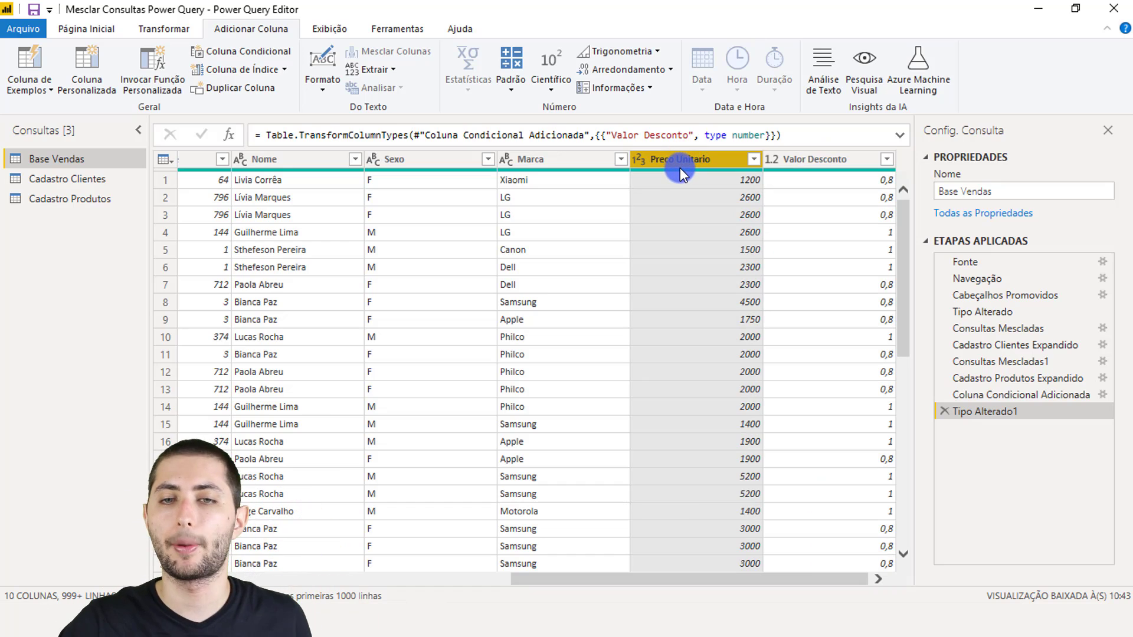
left_click(818, 158)
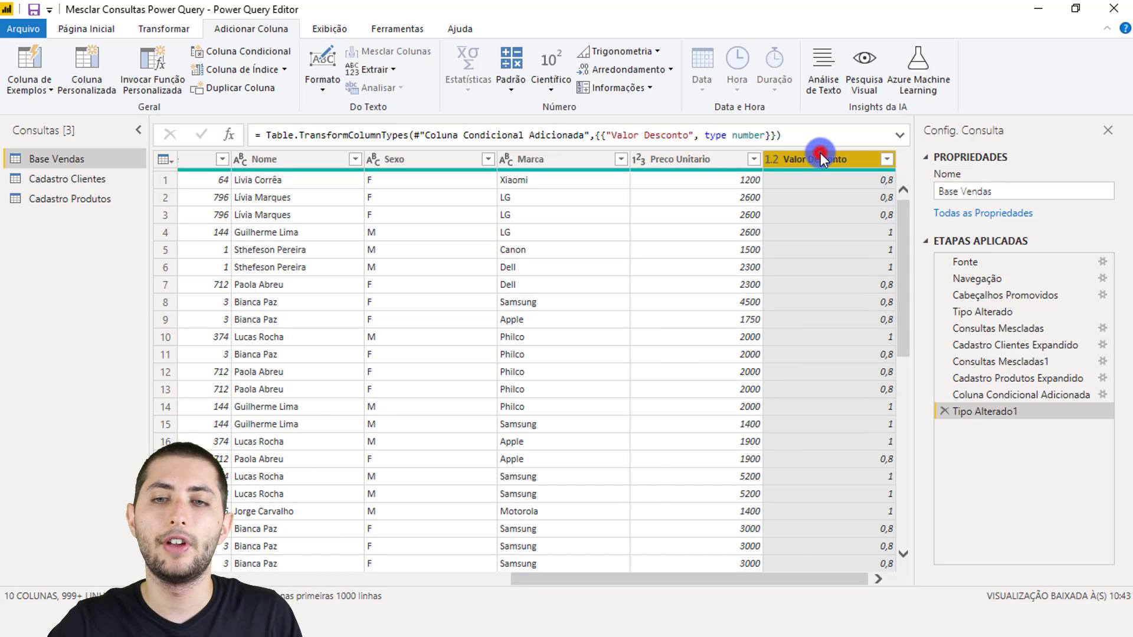
left_click(697, 159, "ctrl")
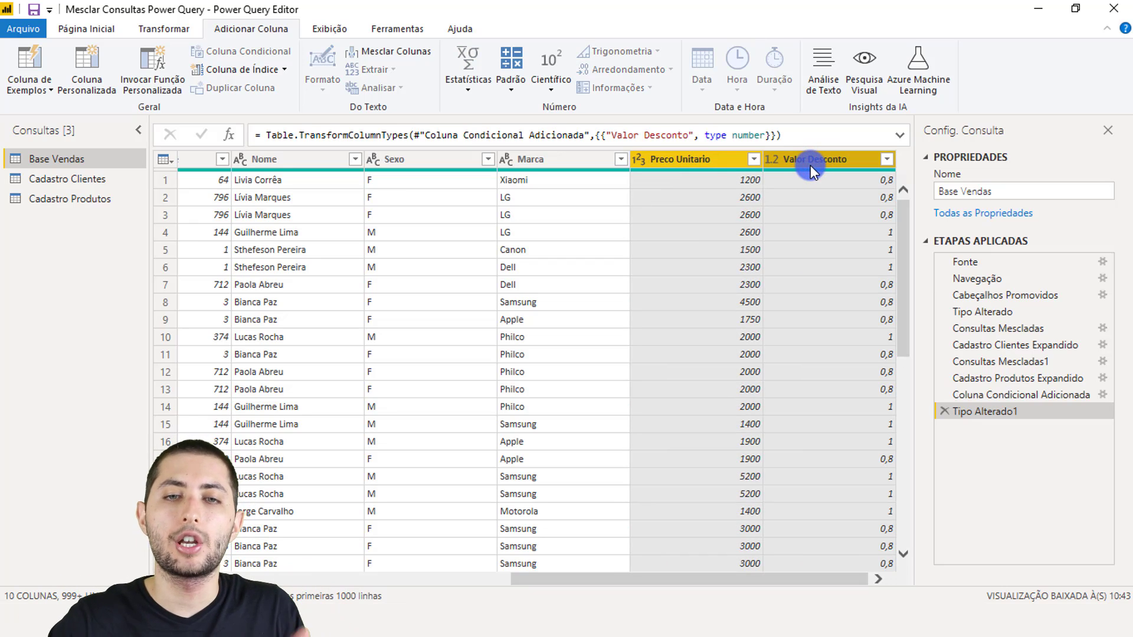
left_click(506, 76)
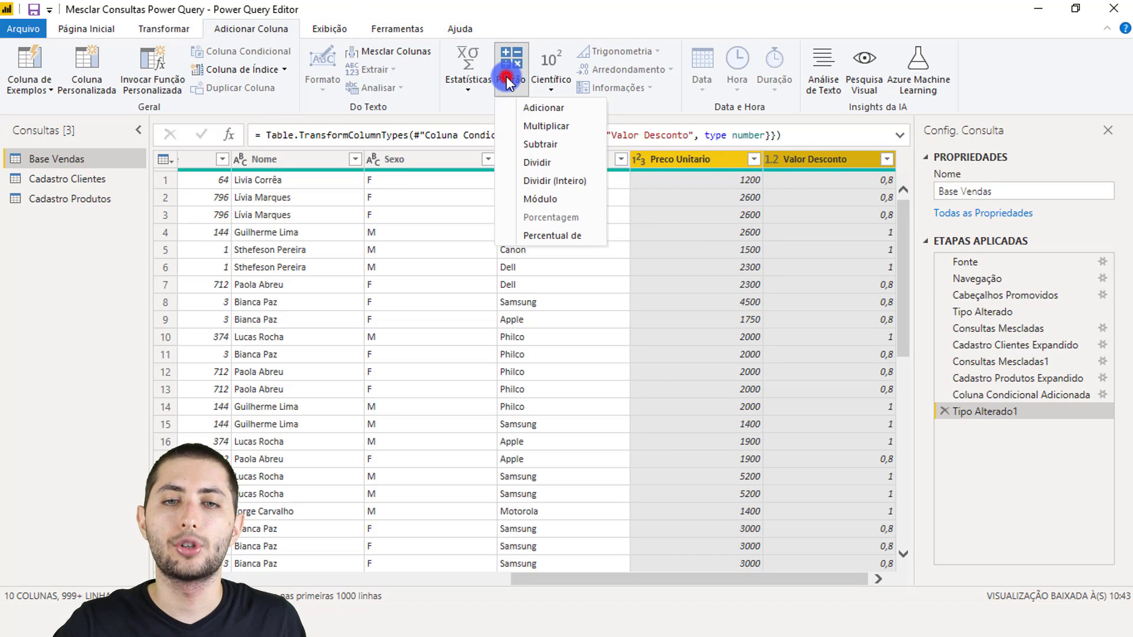
left_click(567, 131)
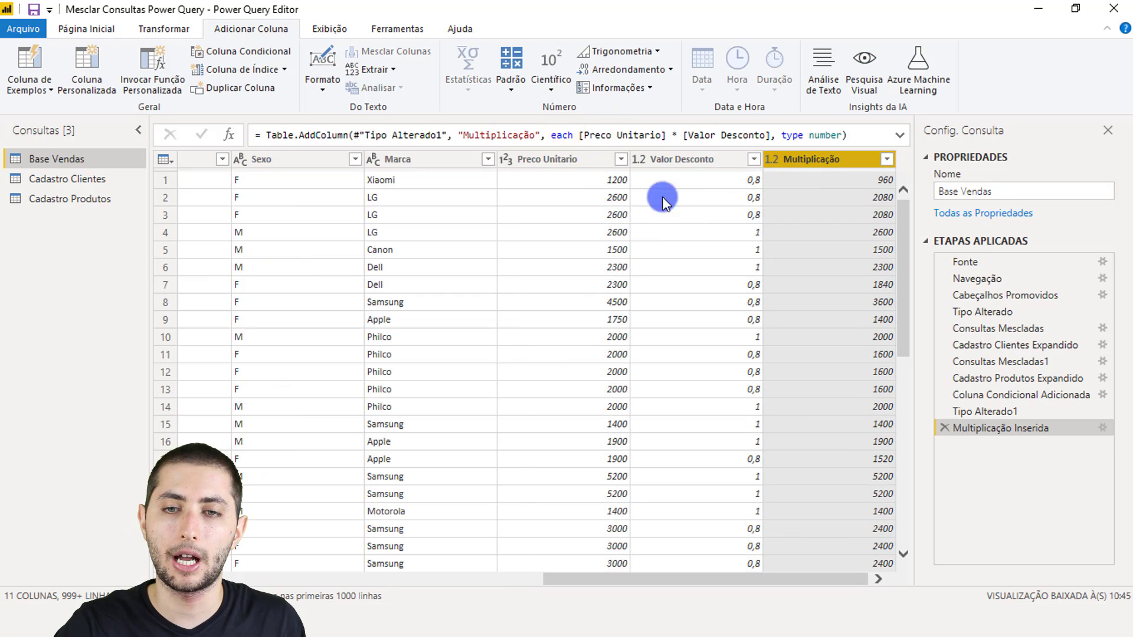
Rename the new multiplication column as Preco com Desconto
left_click(575, 158)
left_click(831, 159)
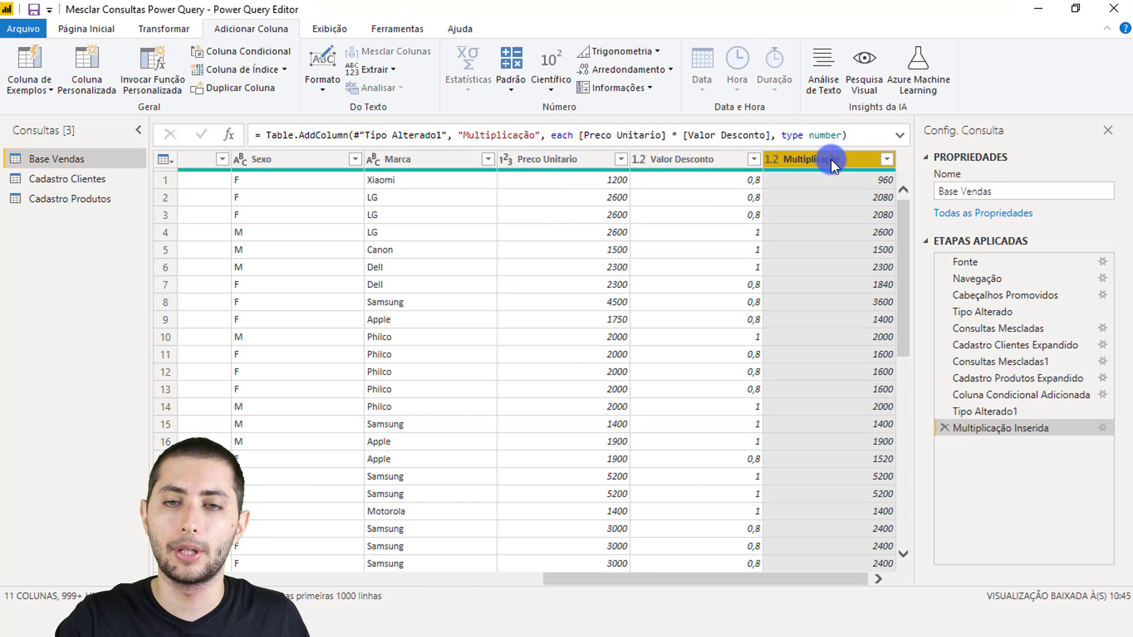
double_click(831, 159)
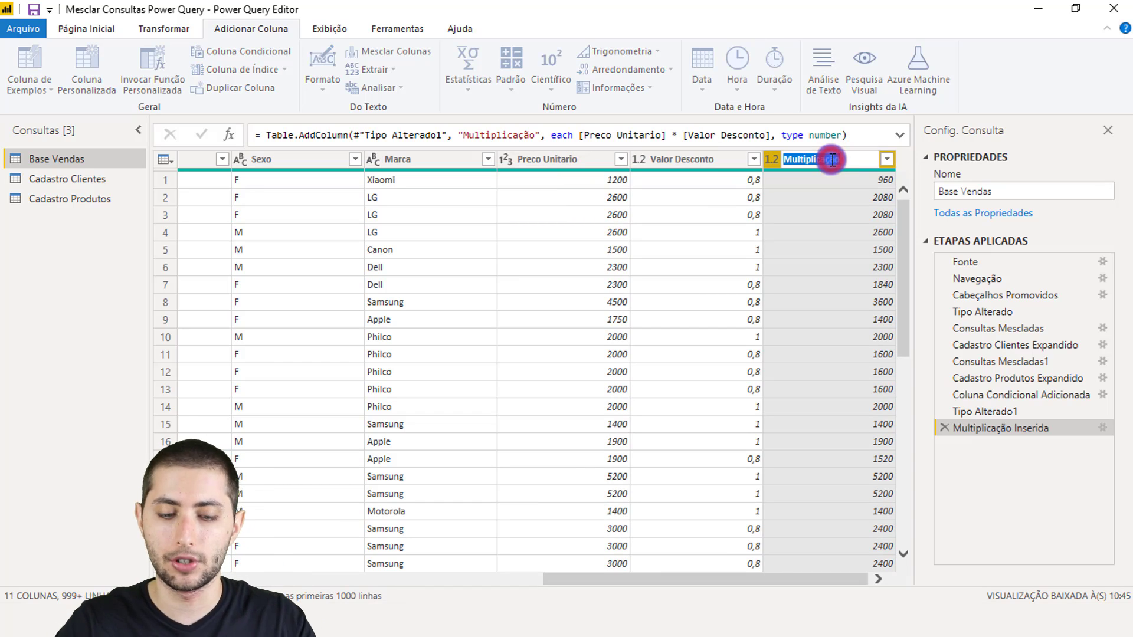
type("Preco c")
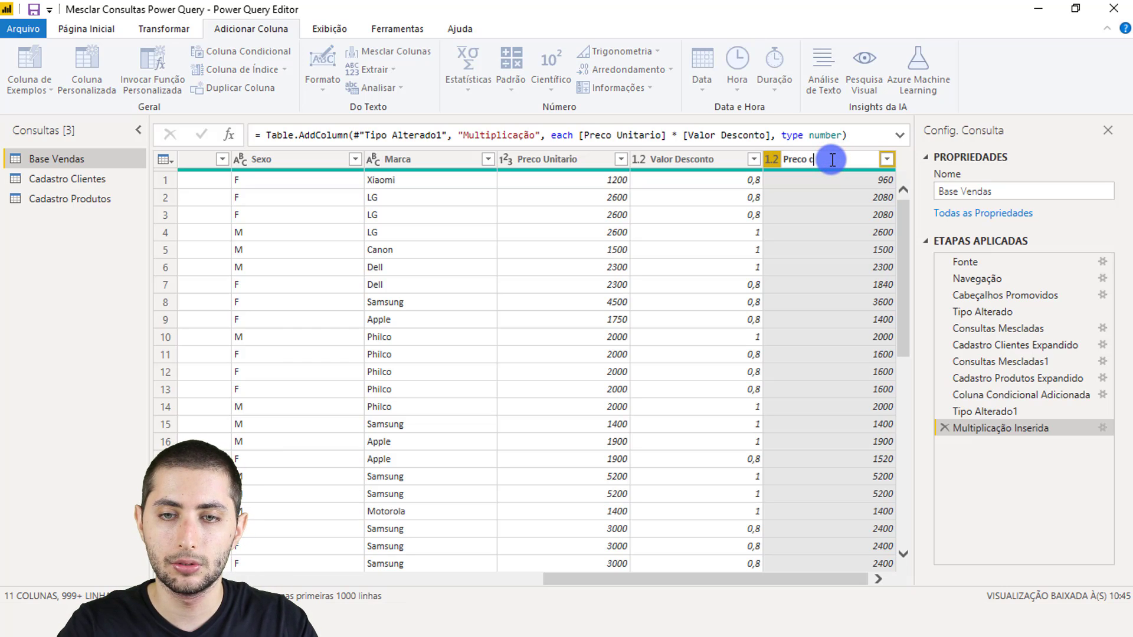
type("om Desconto")
key("Return")
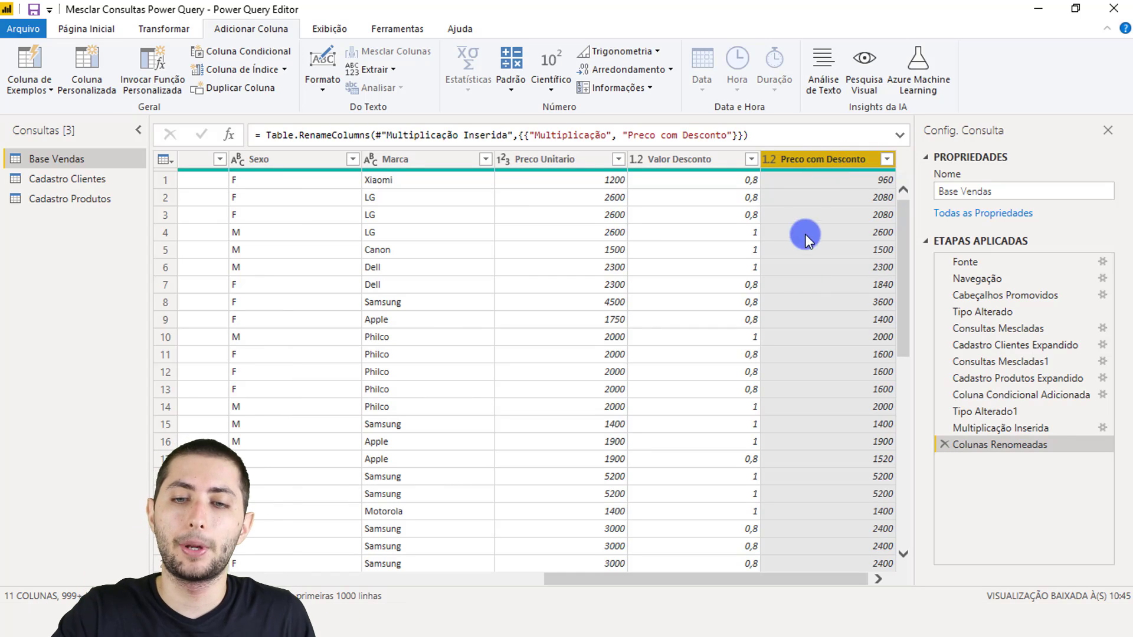
Review the Marca, Preco Unitario, Tamanho Pedido and Preco com Desconto columns, comparing order size and discounted price in the first row
left_click_drag(797, 589, 646, 563)
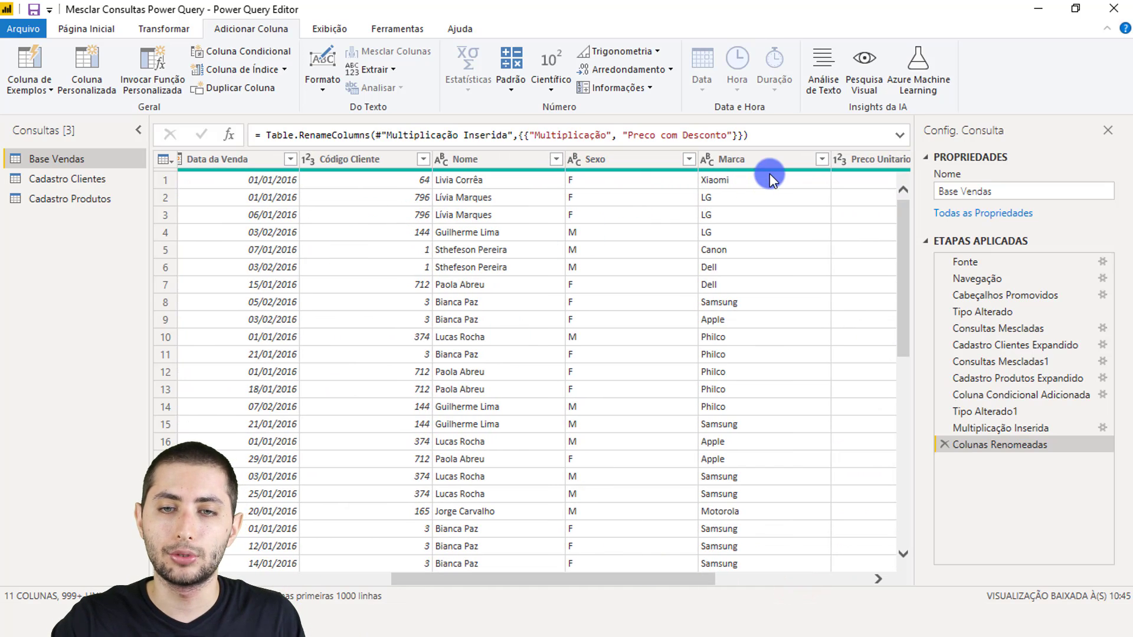
left_click(766, 155)
left_click_drag(640, 583, 739, 558)
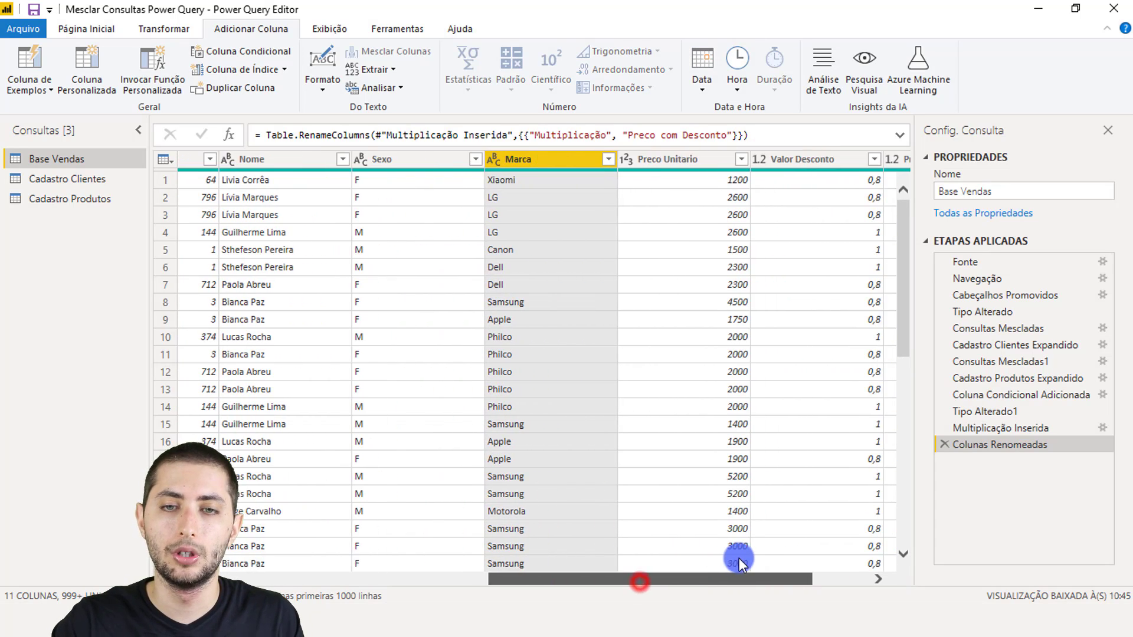
left_click(685, 163)
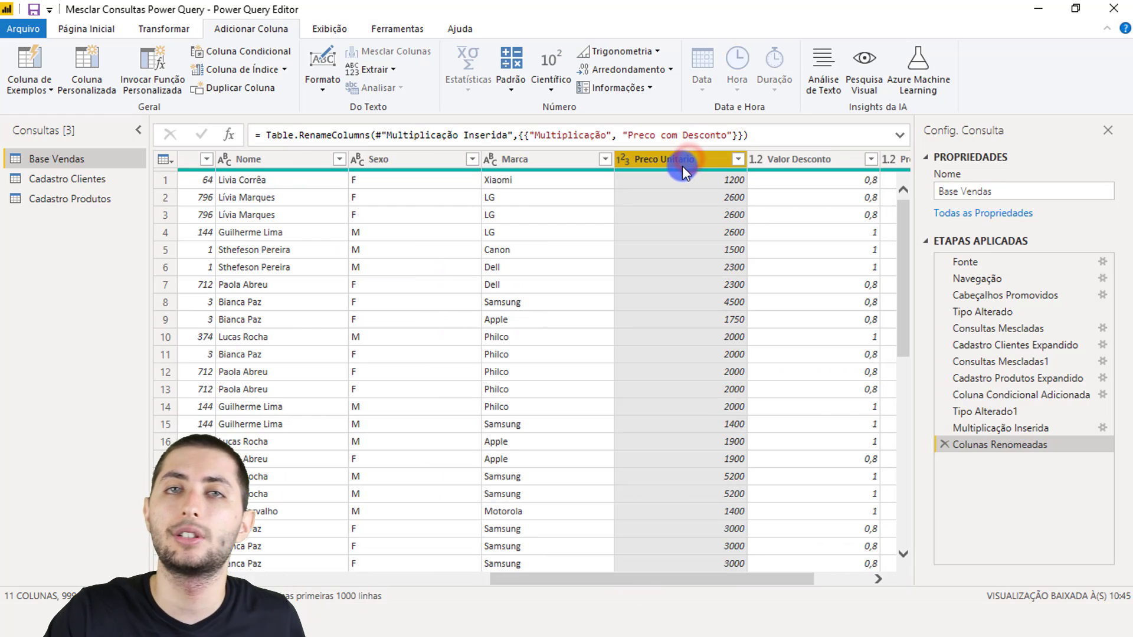
mouse_move(681, 169)
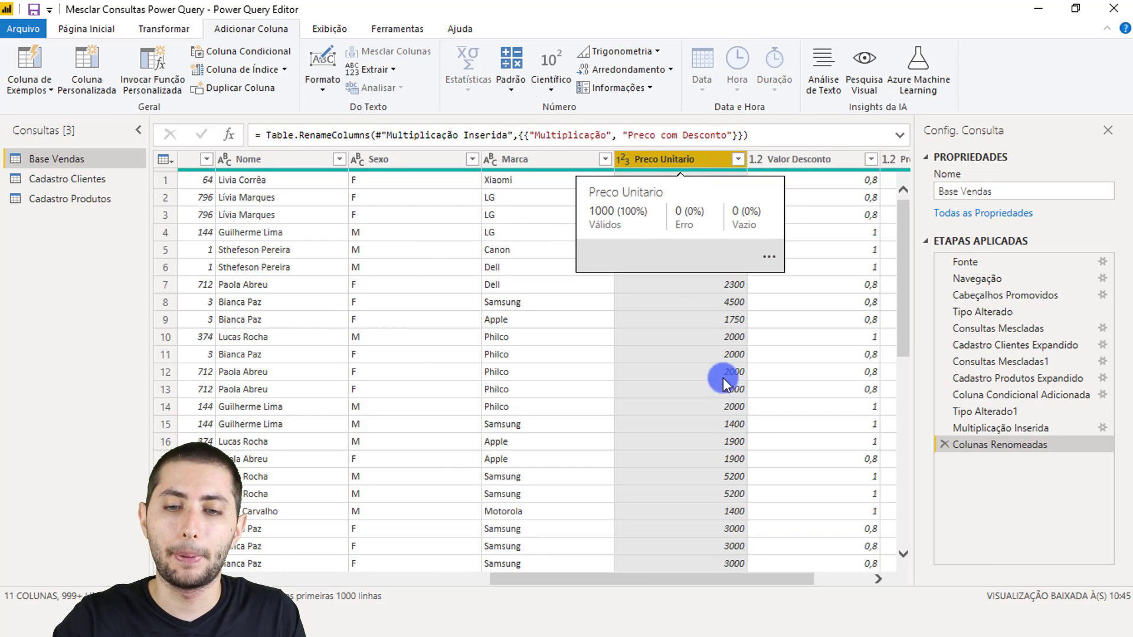
left_click_drag(747, 580, 570, 581)
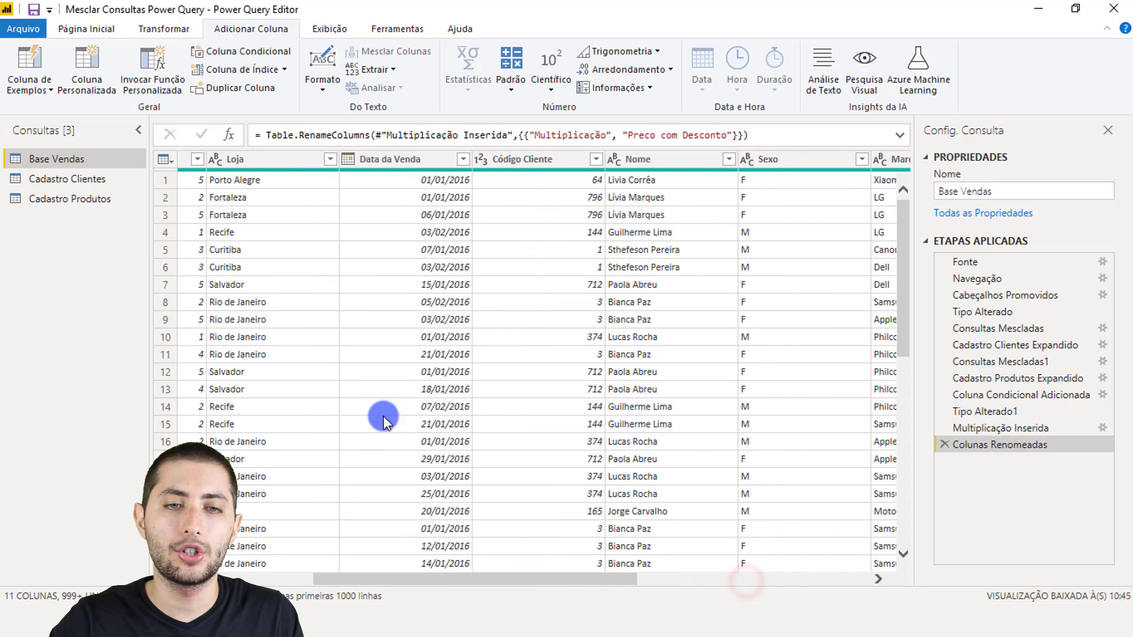
left_click_drag(494, 575, 422, 577)
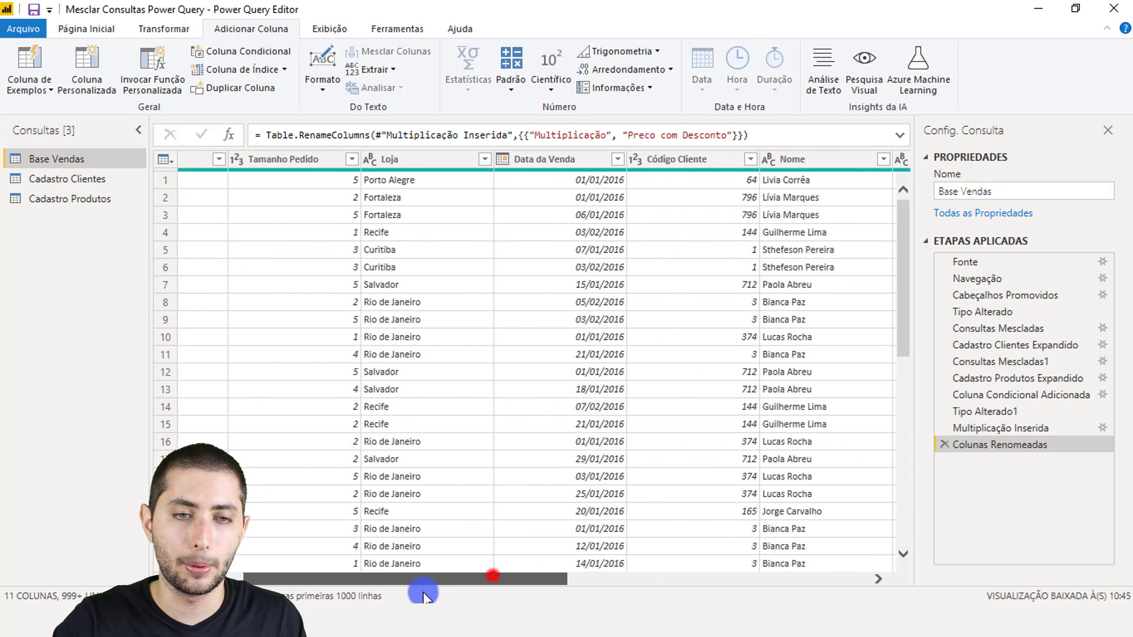
left_click(309, 160)
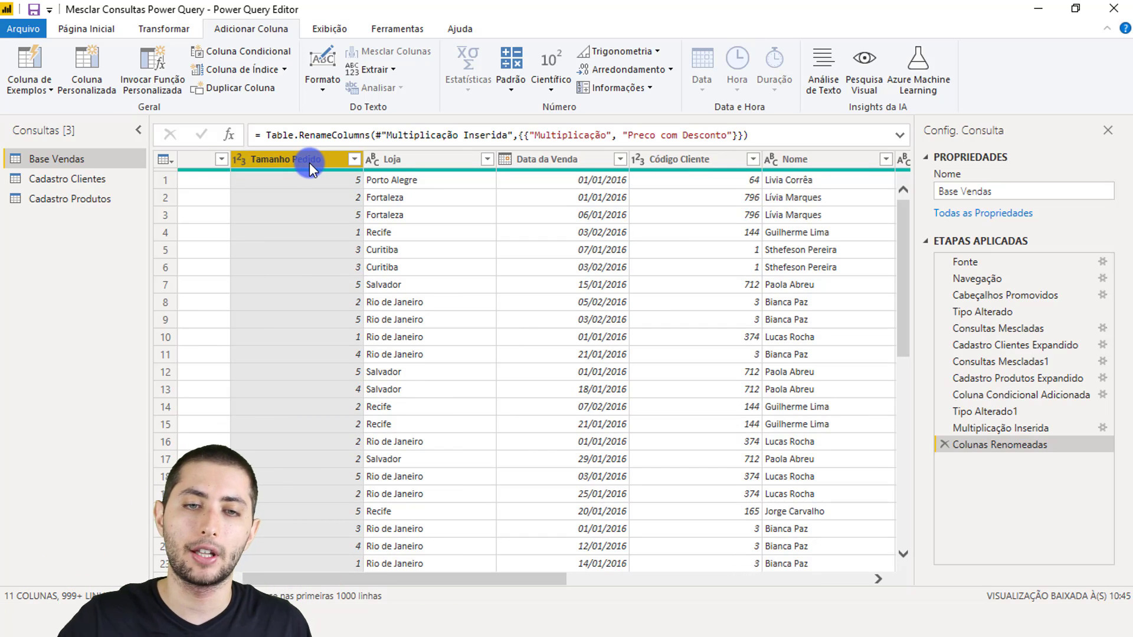
left_click(324, 181)
left_click_drag(445, 479, 816, 250)
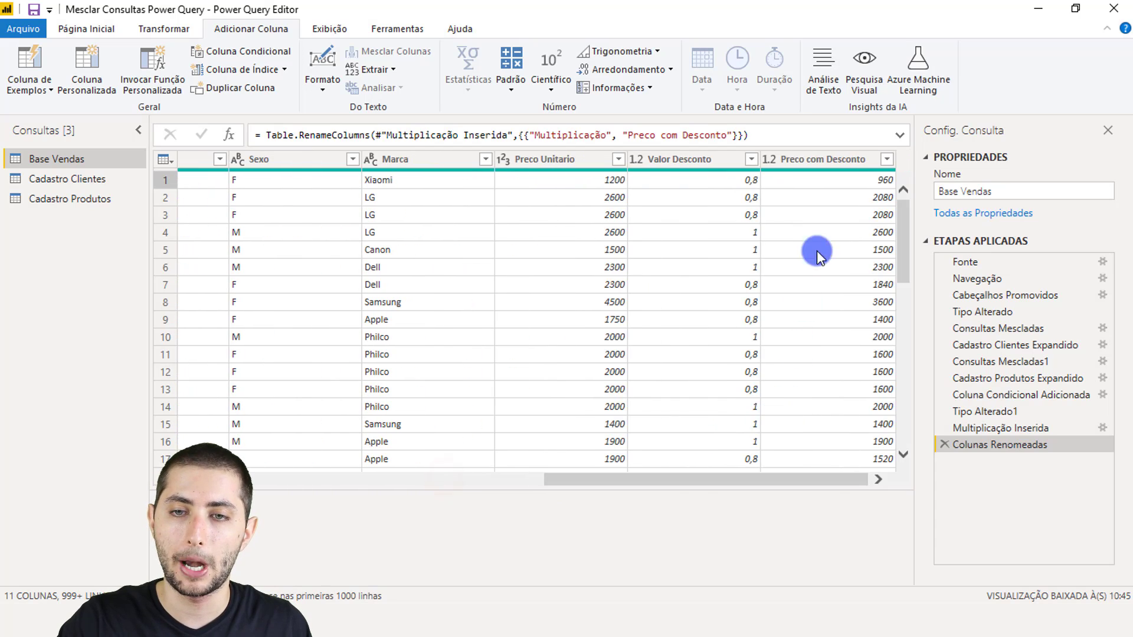
left_click(864, 179)
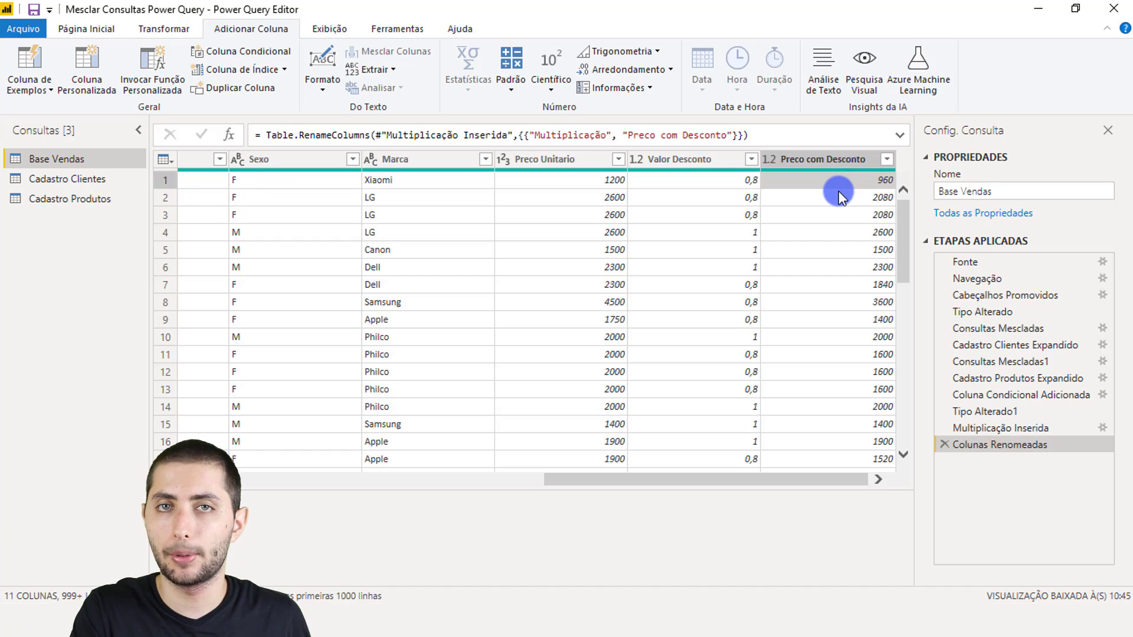
left_click(847, 157)
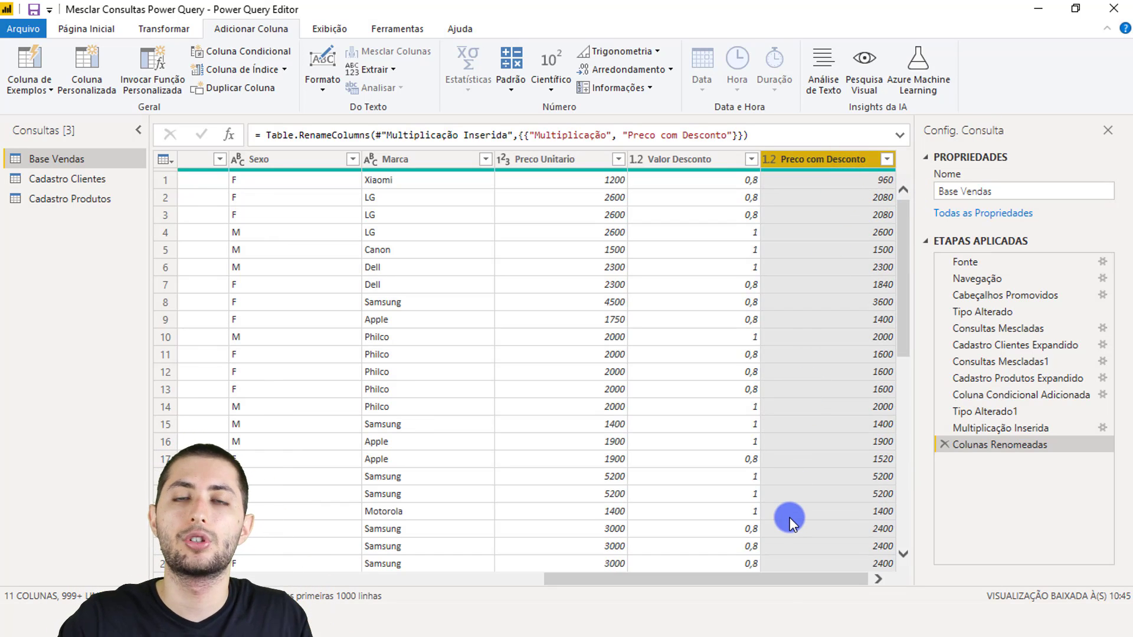
Add a column to Base Vendas multiplying Tamanho Pedido by Preco com Desconto
left_click_drag(754, 581, 473, 587)
left_click(229, 161)
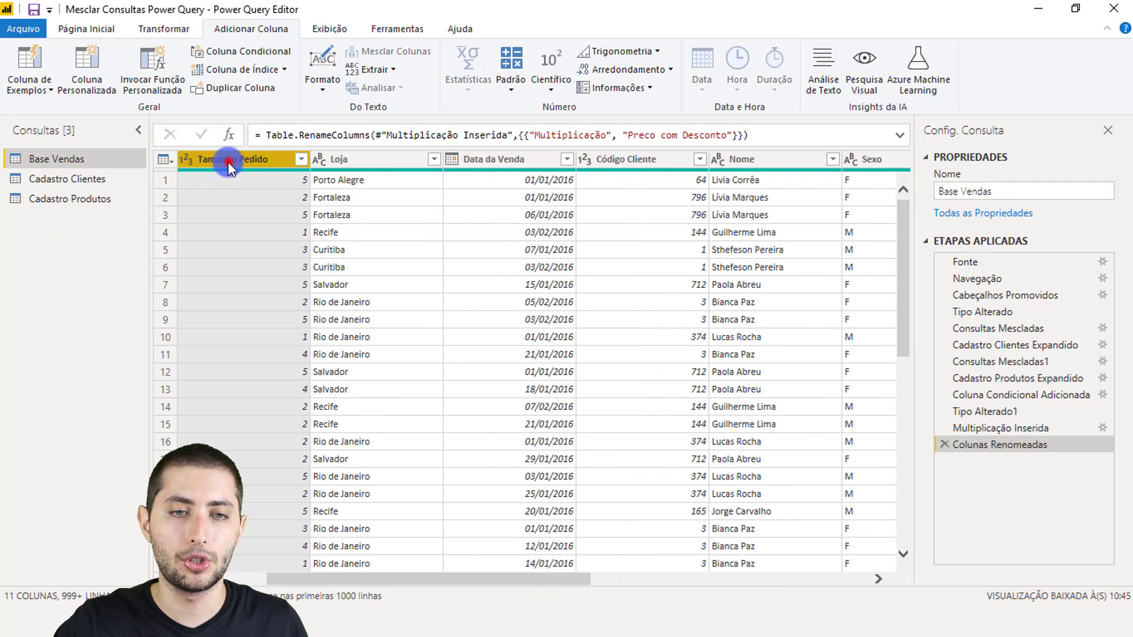
left_click_drag(399, 577, 686, 549)
left_click(830, 158)
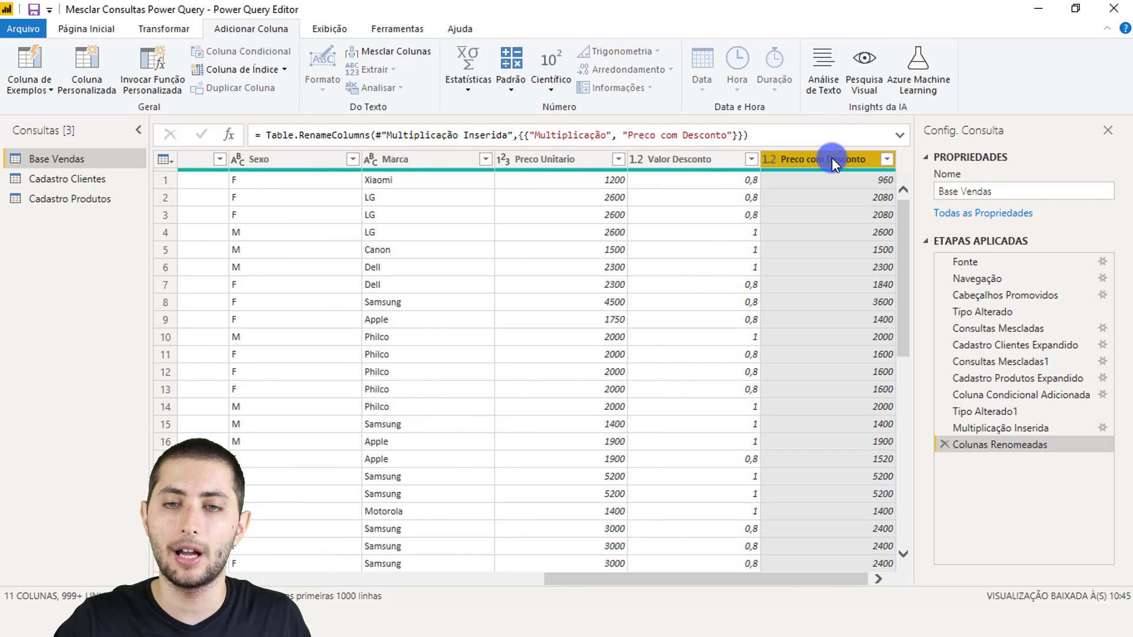
left_click(248, 33)
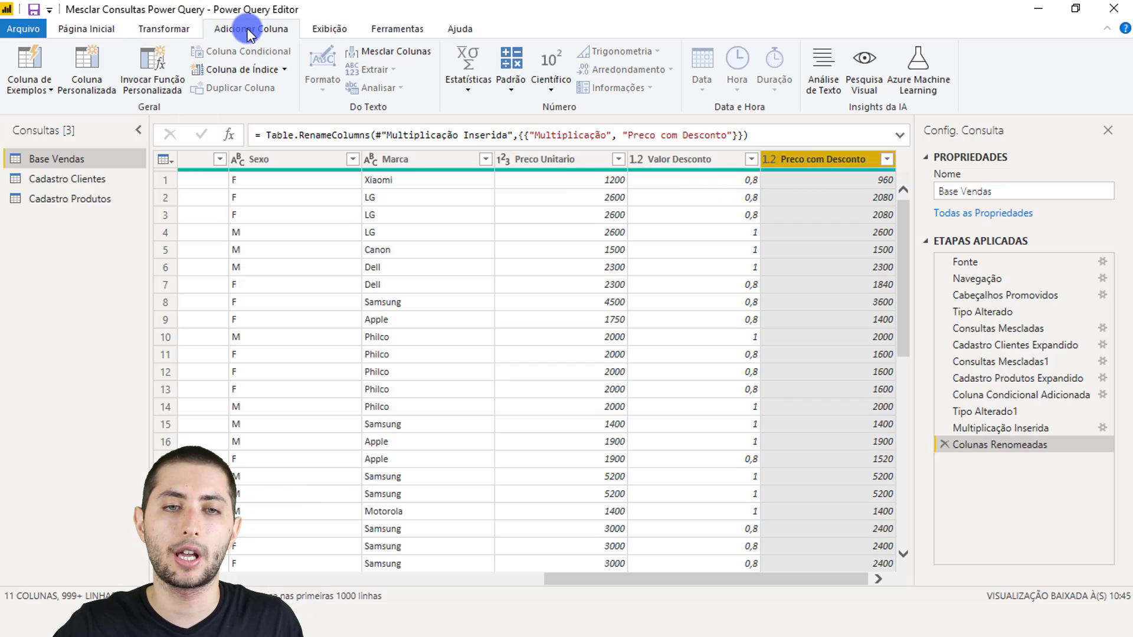
left_click(510, 91)
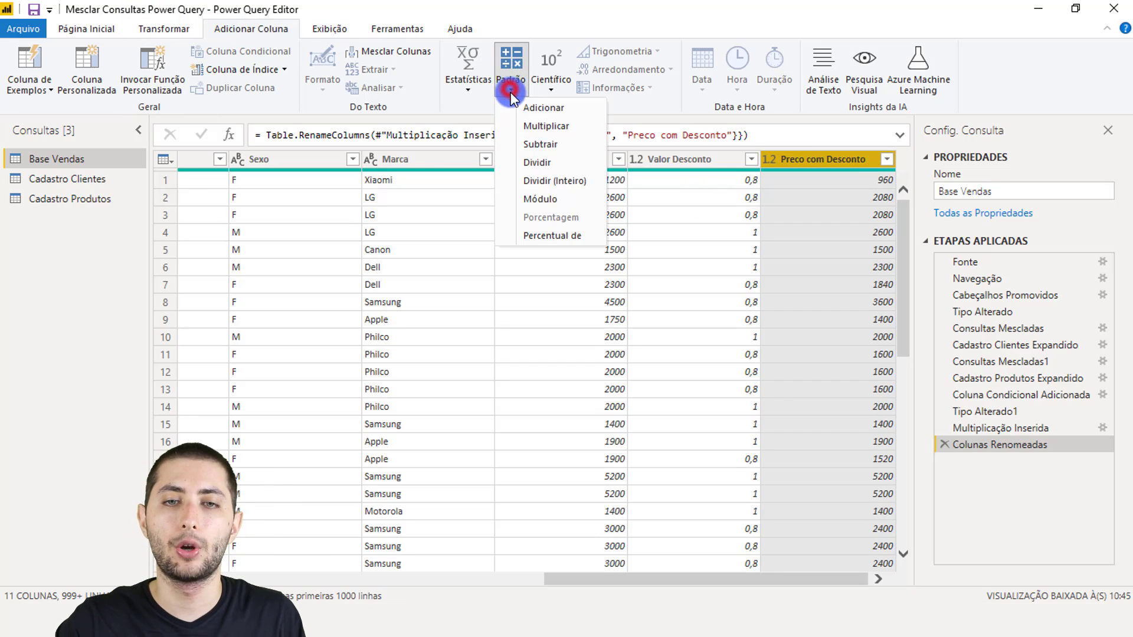
left_click(535, 124)
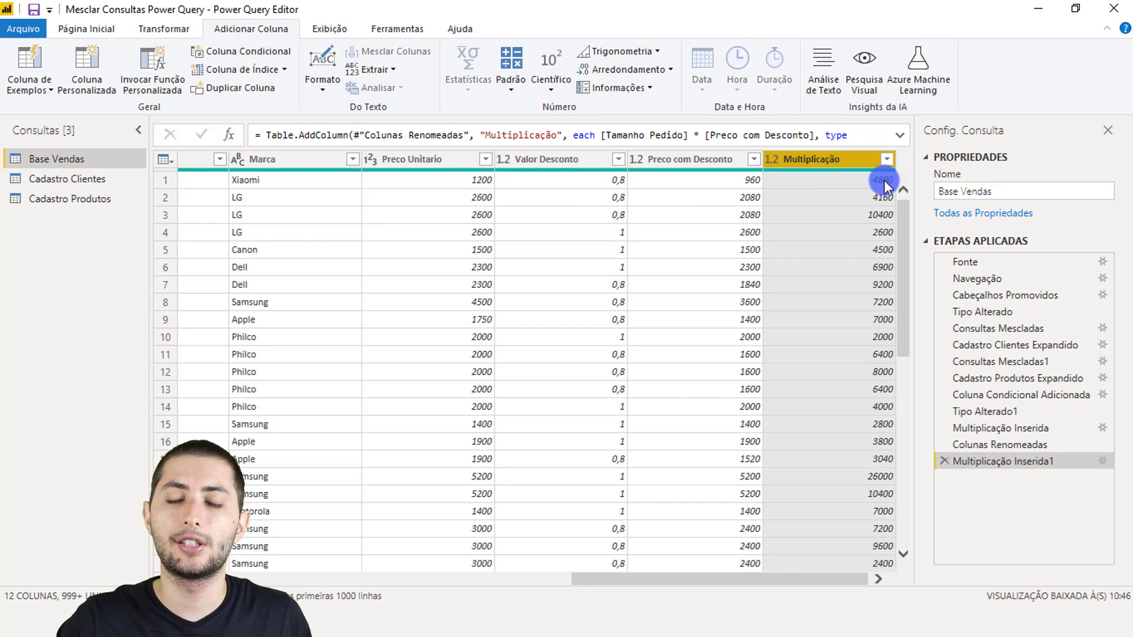
Rename the new multiplication column as Faturamento na Venda
double_click(811, 157)
type("Faturamento naa")
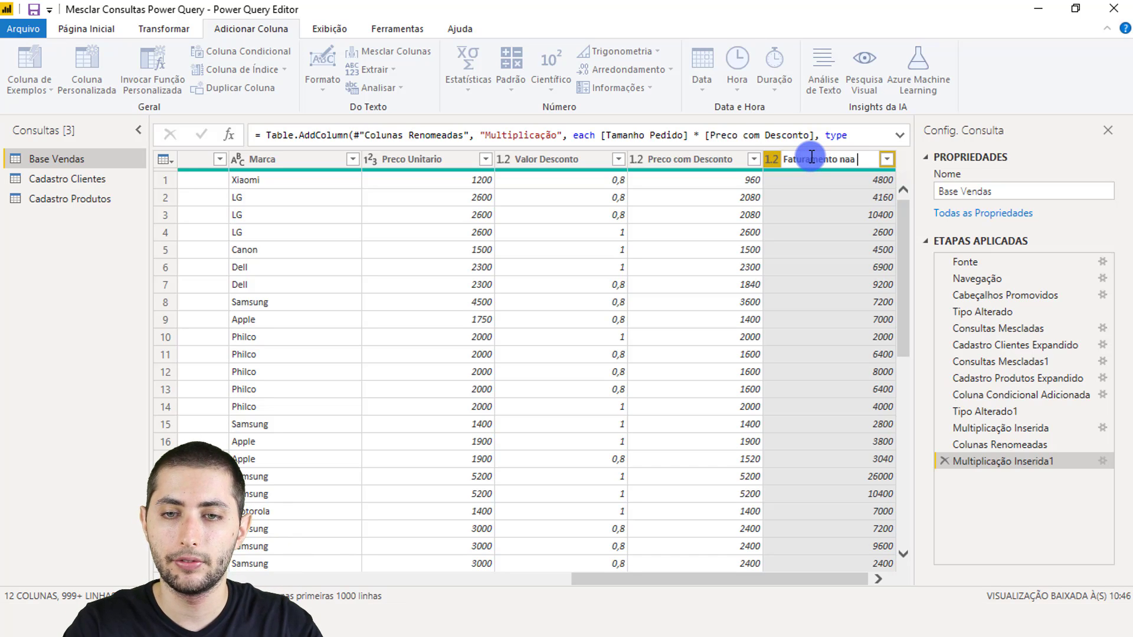
key("BackSpace")
type("Venda")
key("Return")
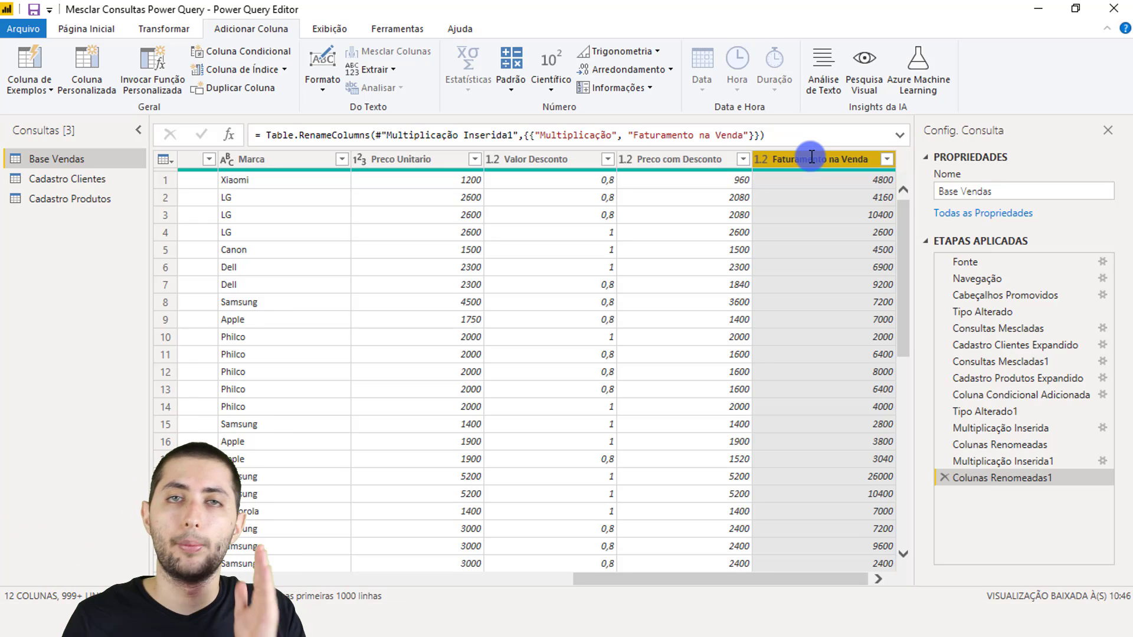
Close Power Query and apply the changes, then show the Base Vendas table in Power BI Desktop's data view
left_click(75, 26)
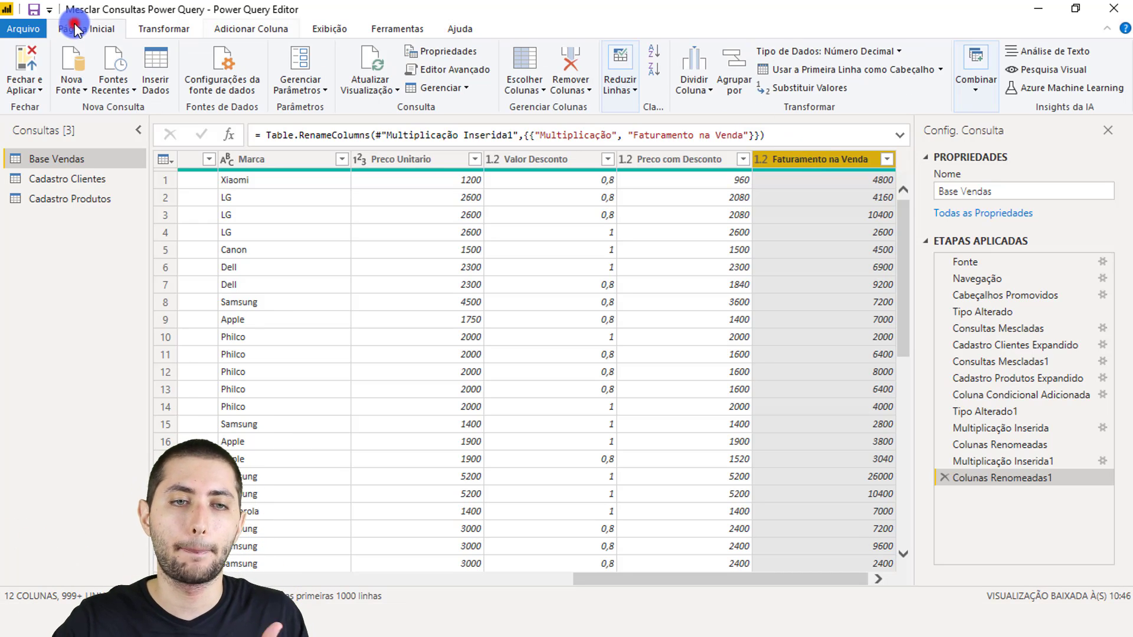
left_click(26, 59)
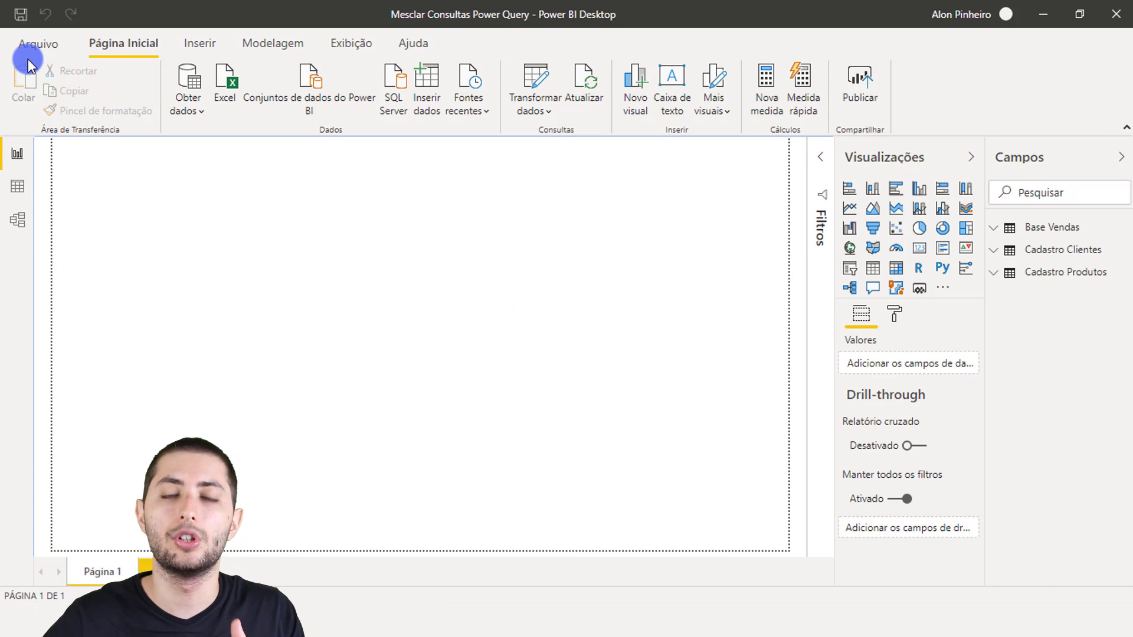
left_click(17, 185)
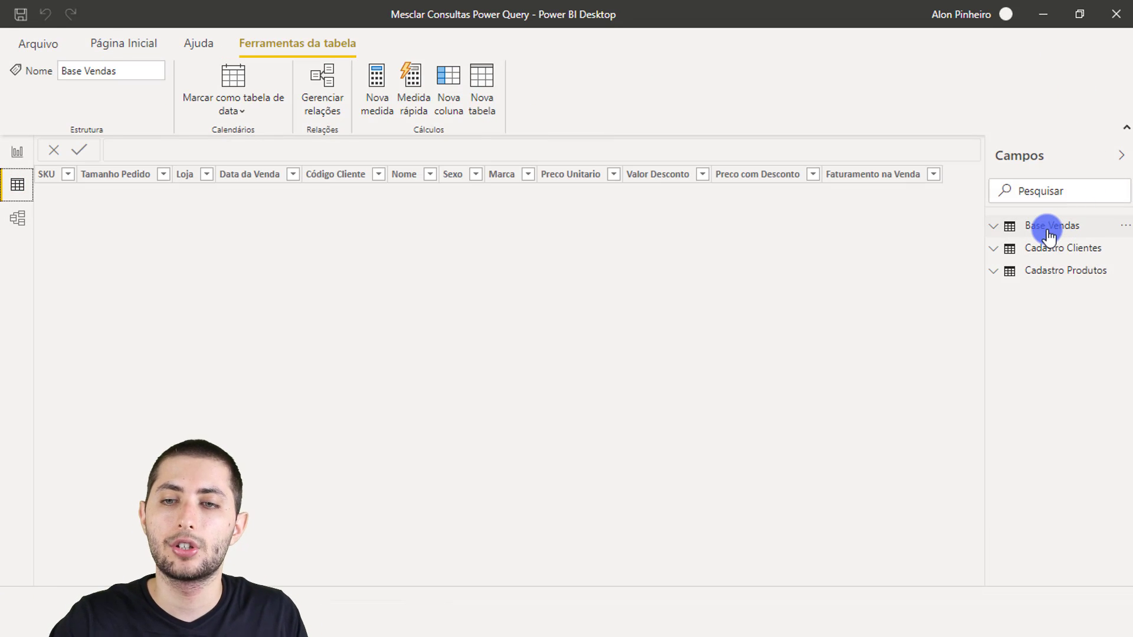
left_click(1048, 235)
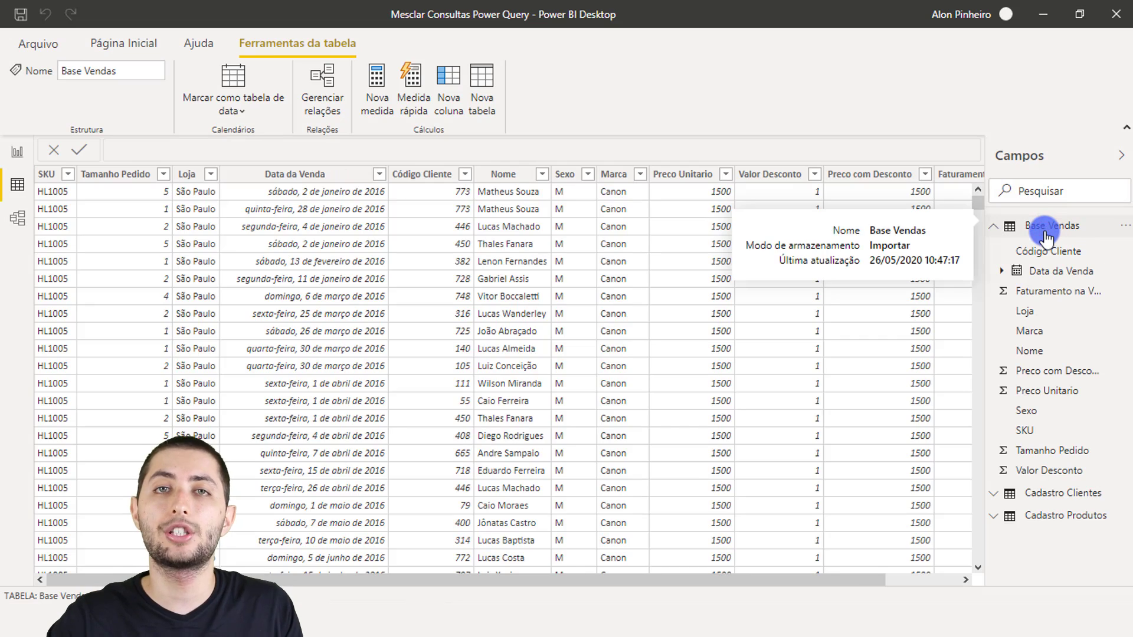
Review the merged and calculated columns of the loaded table, checking Nome, Sexo and the distinct filter values of Valor Desconto
left_click_drag(784, 579, 917, 554)
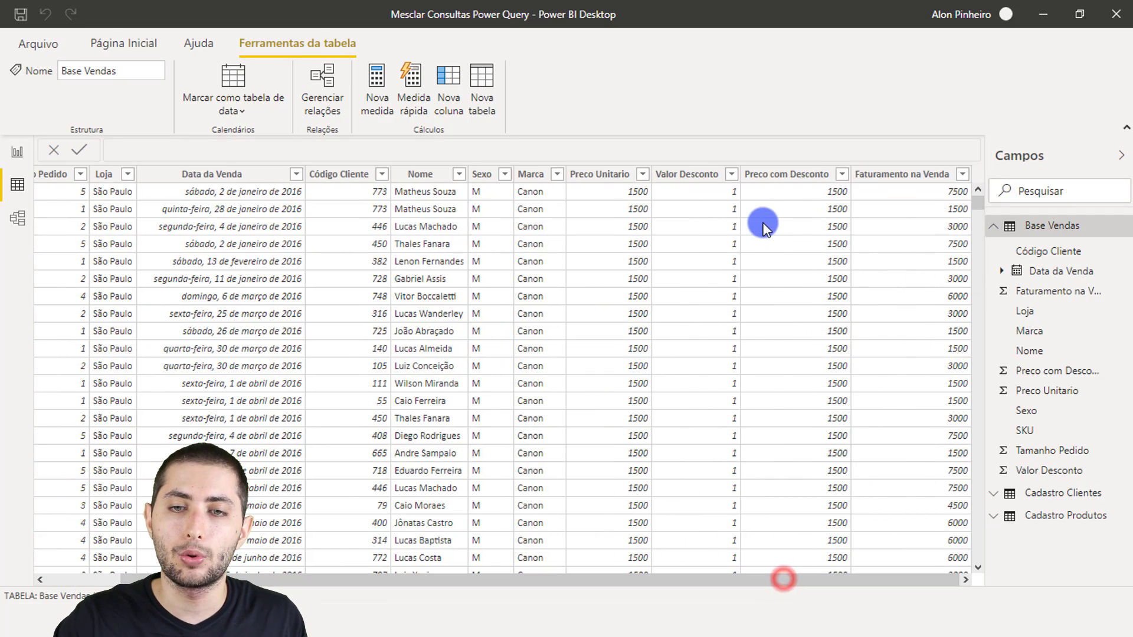
left_click(428, 184)
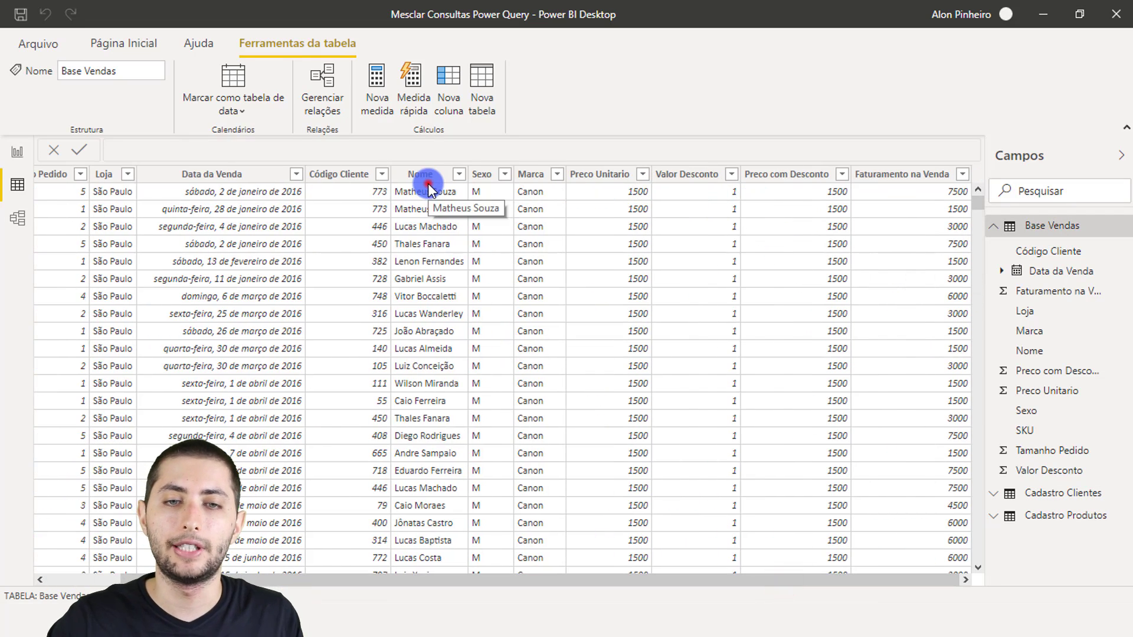
left_click(483, 172)
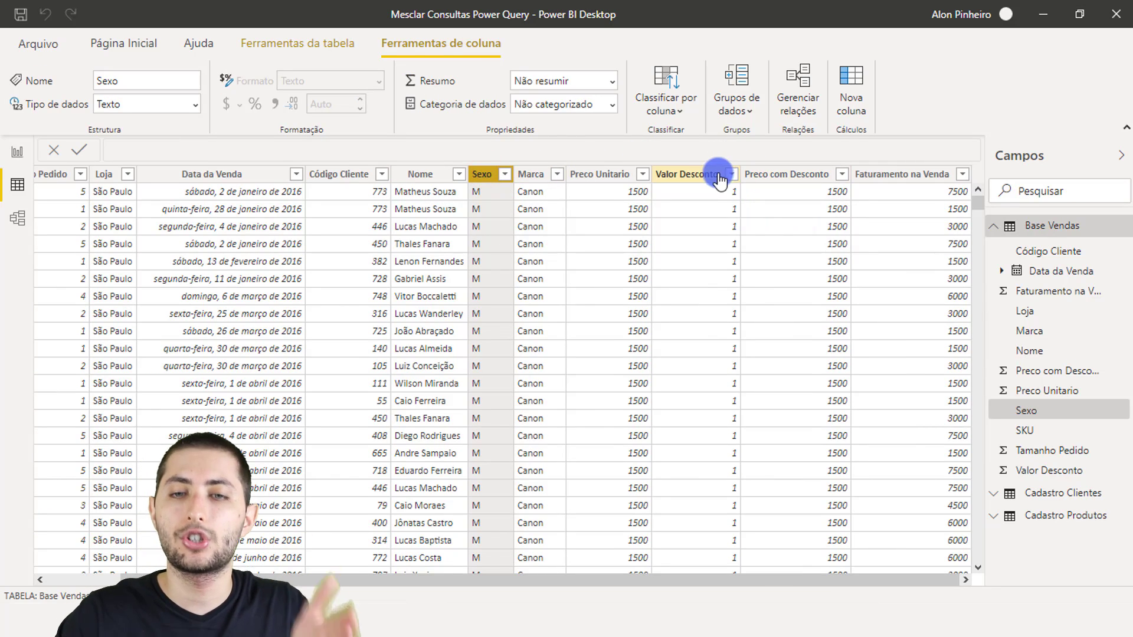
left_click(731, 173)
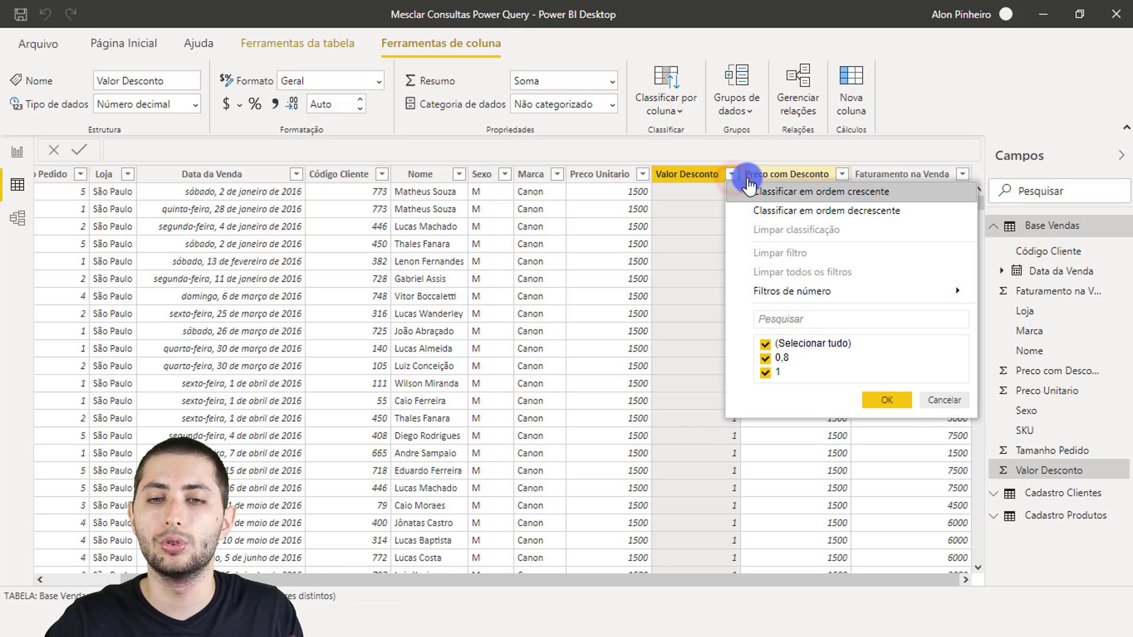
left_click(810, 159)
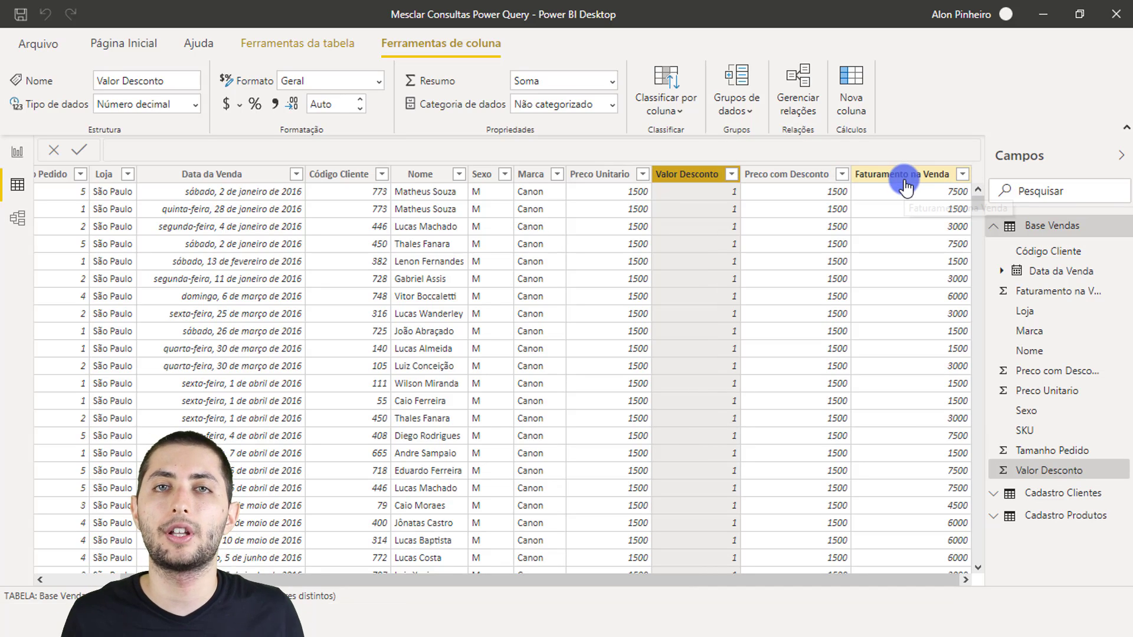